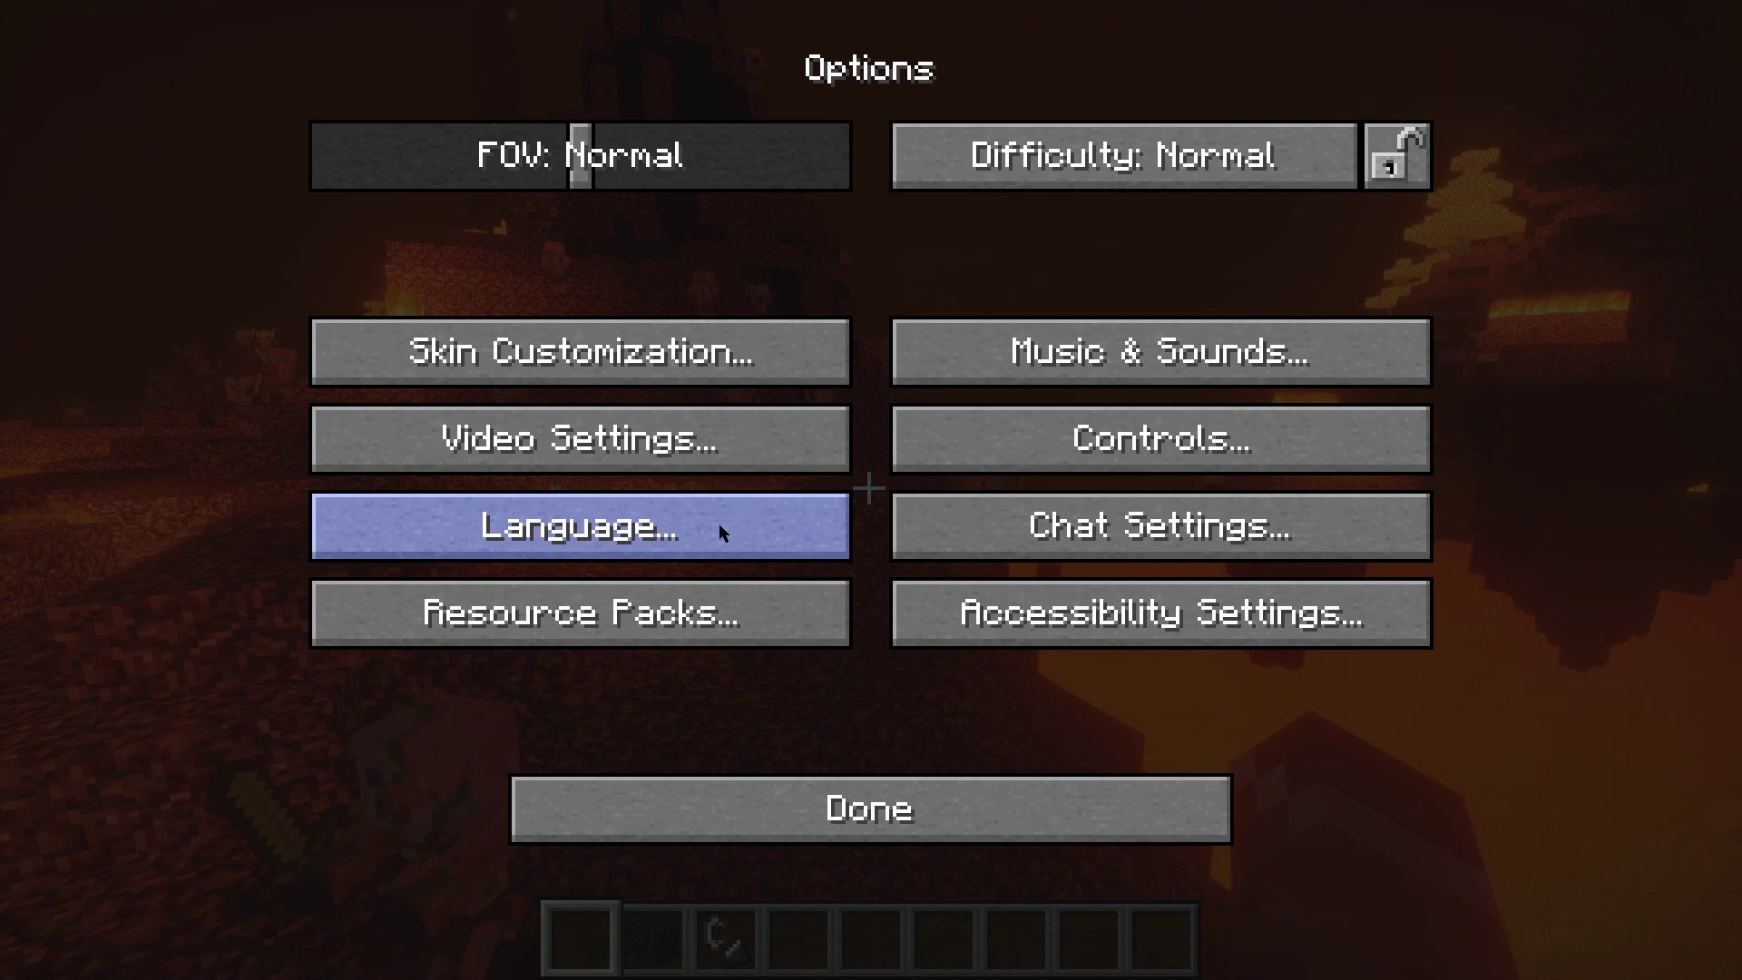
Set shader Render Quality to 0.6x and Shadow Quality to 0.5x
{"action": "left_click", "coordinate": [636, 438]}
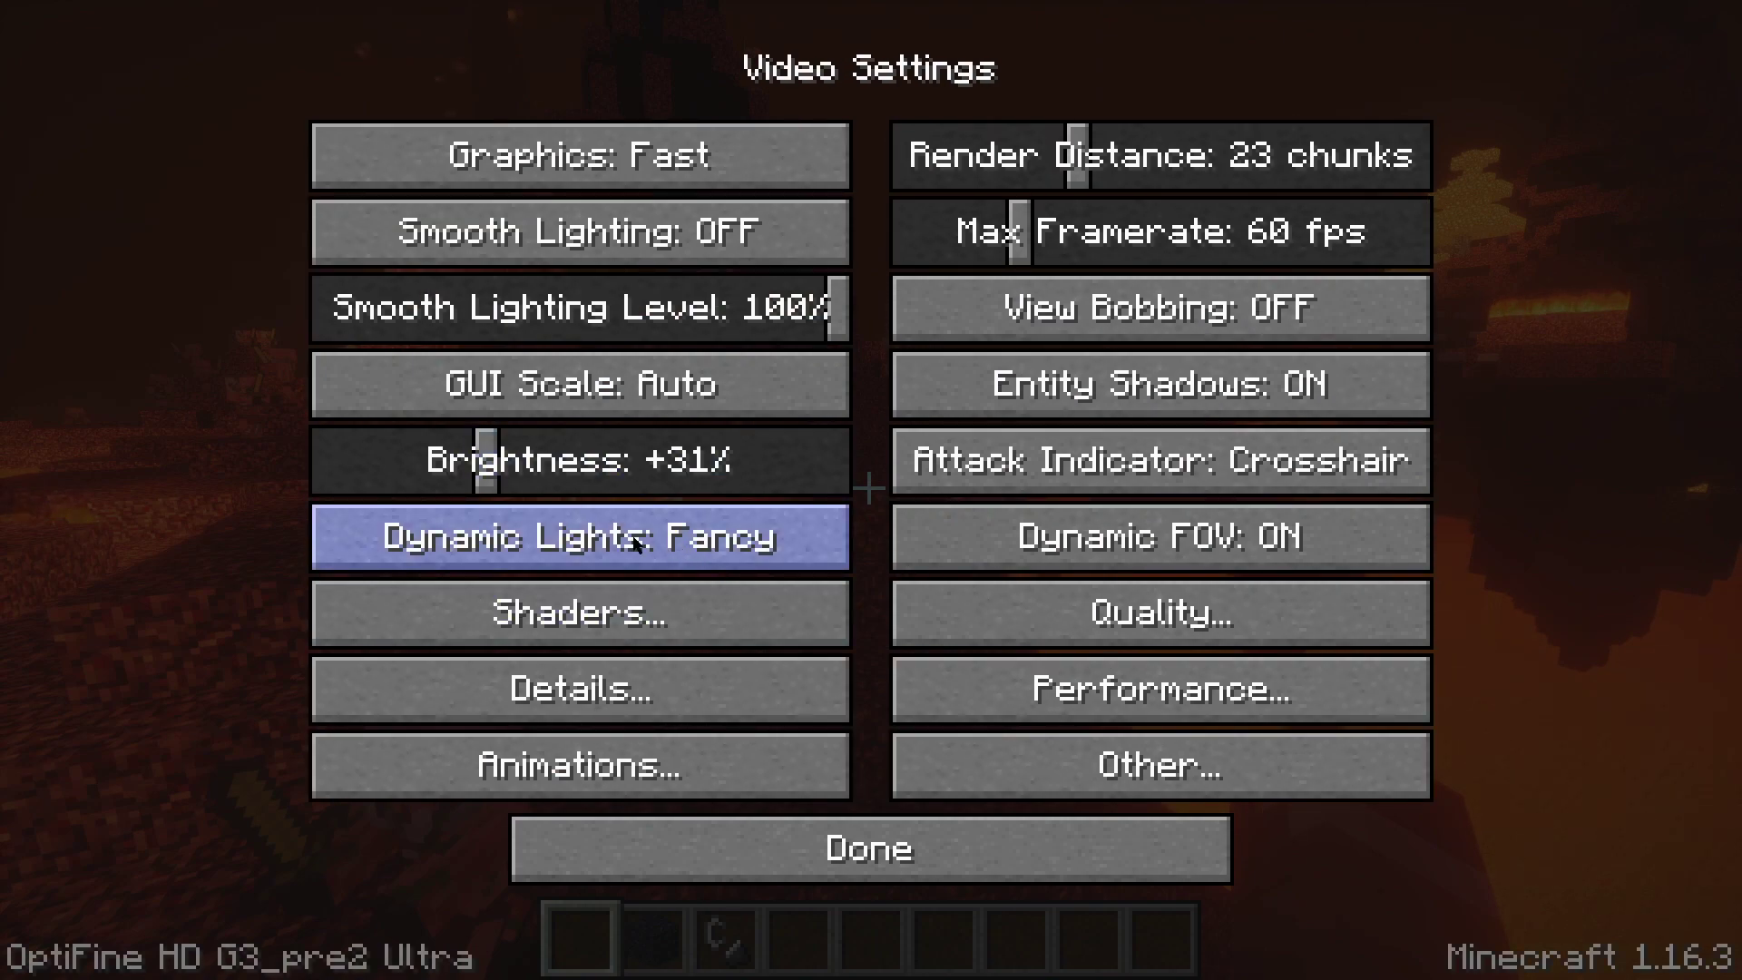
{"action": "left_click", "coordinate": [642, 616]}
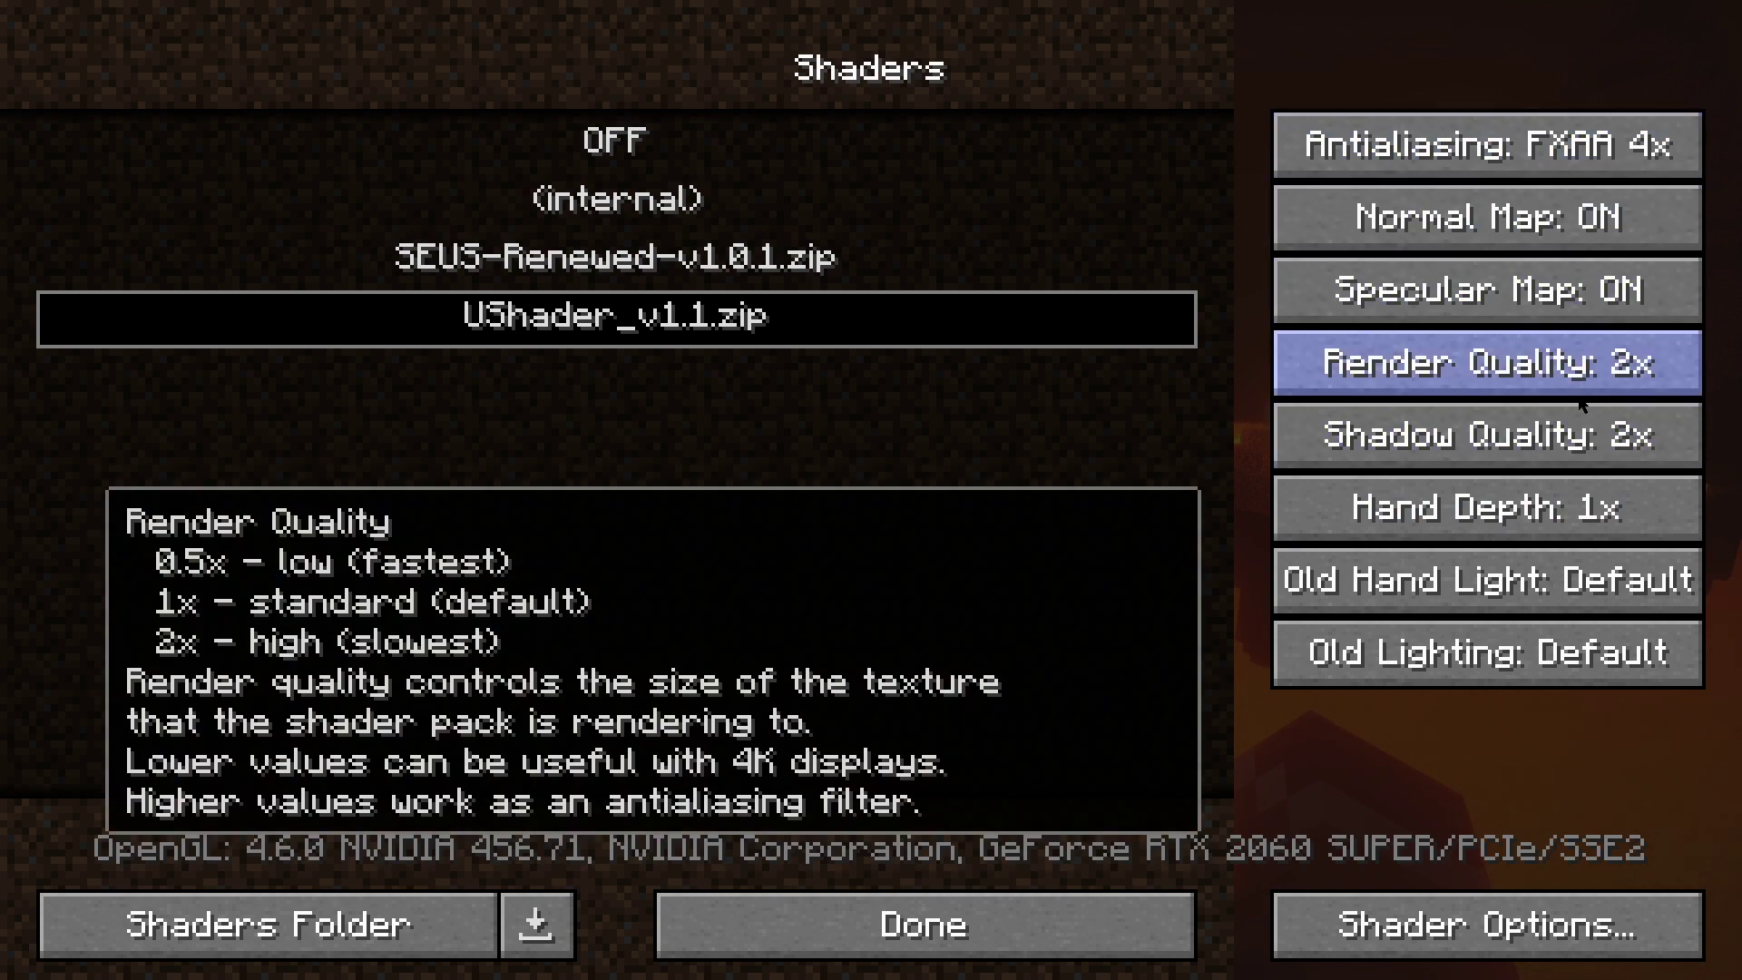
{"action": "left_click", "coordinate": [1581, 403]}
{"action": "left_click", "coordinate": [1581, 403]}
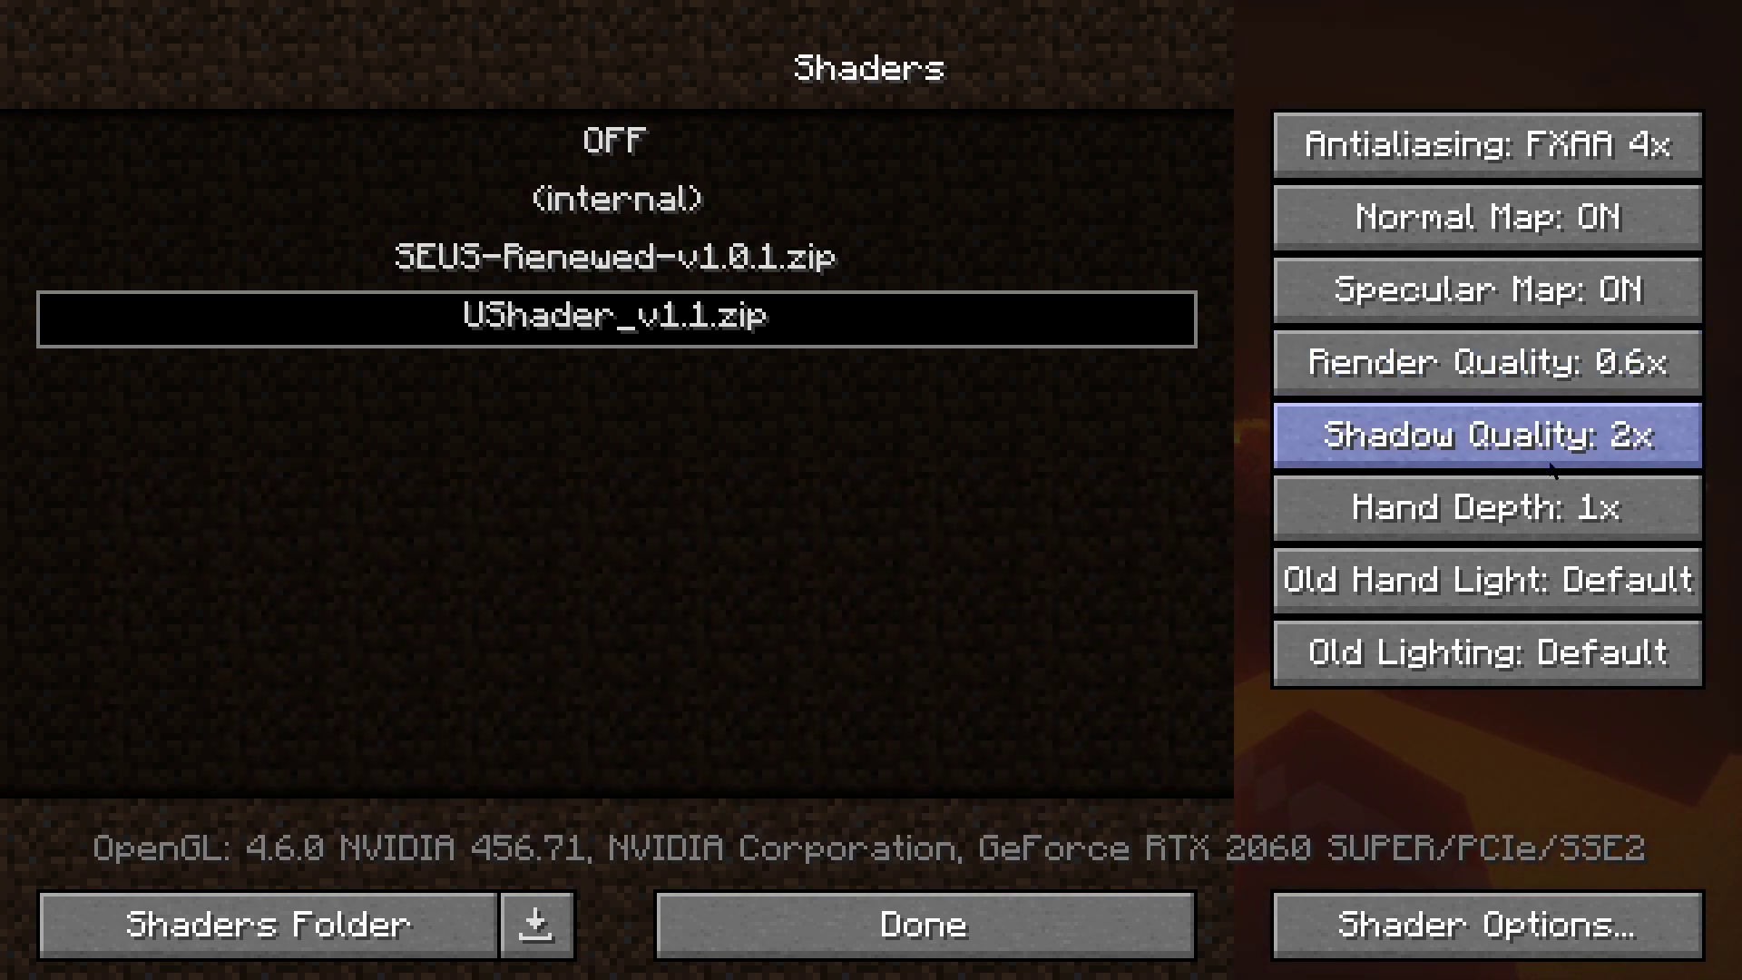
{"action": "left_click", "coordinate": [1552, 469]}
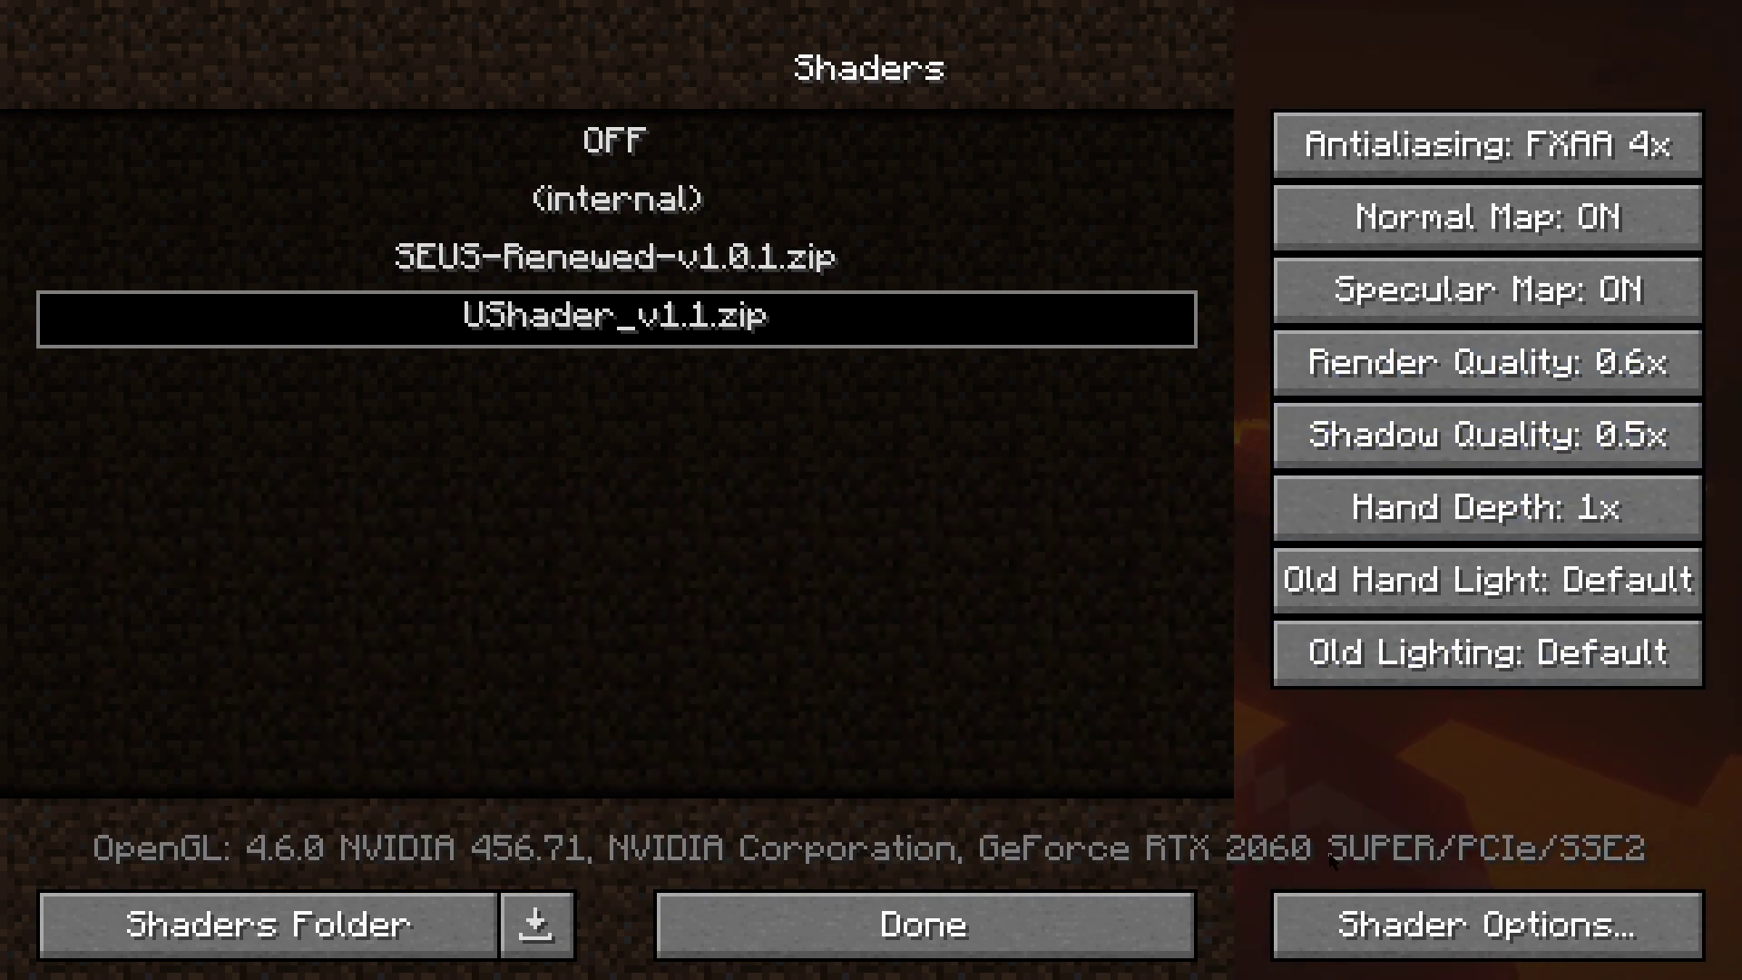
{"action": "left_click", "coordinate": [1341, 919]}
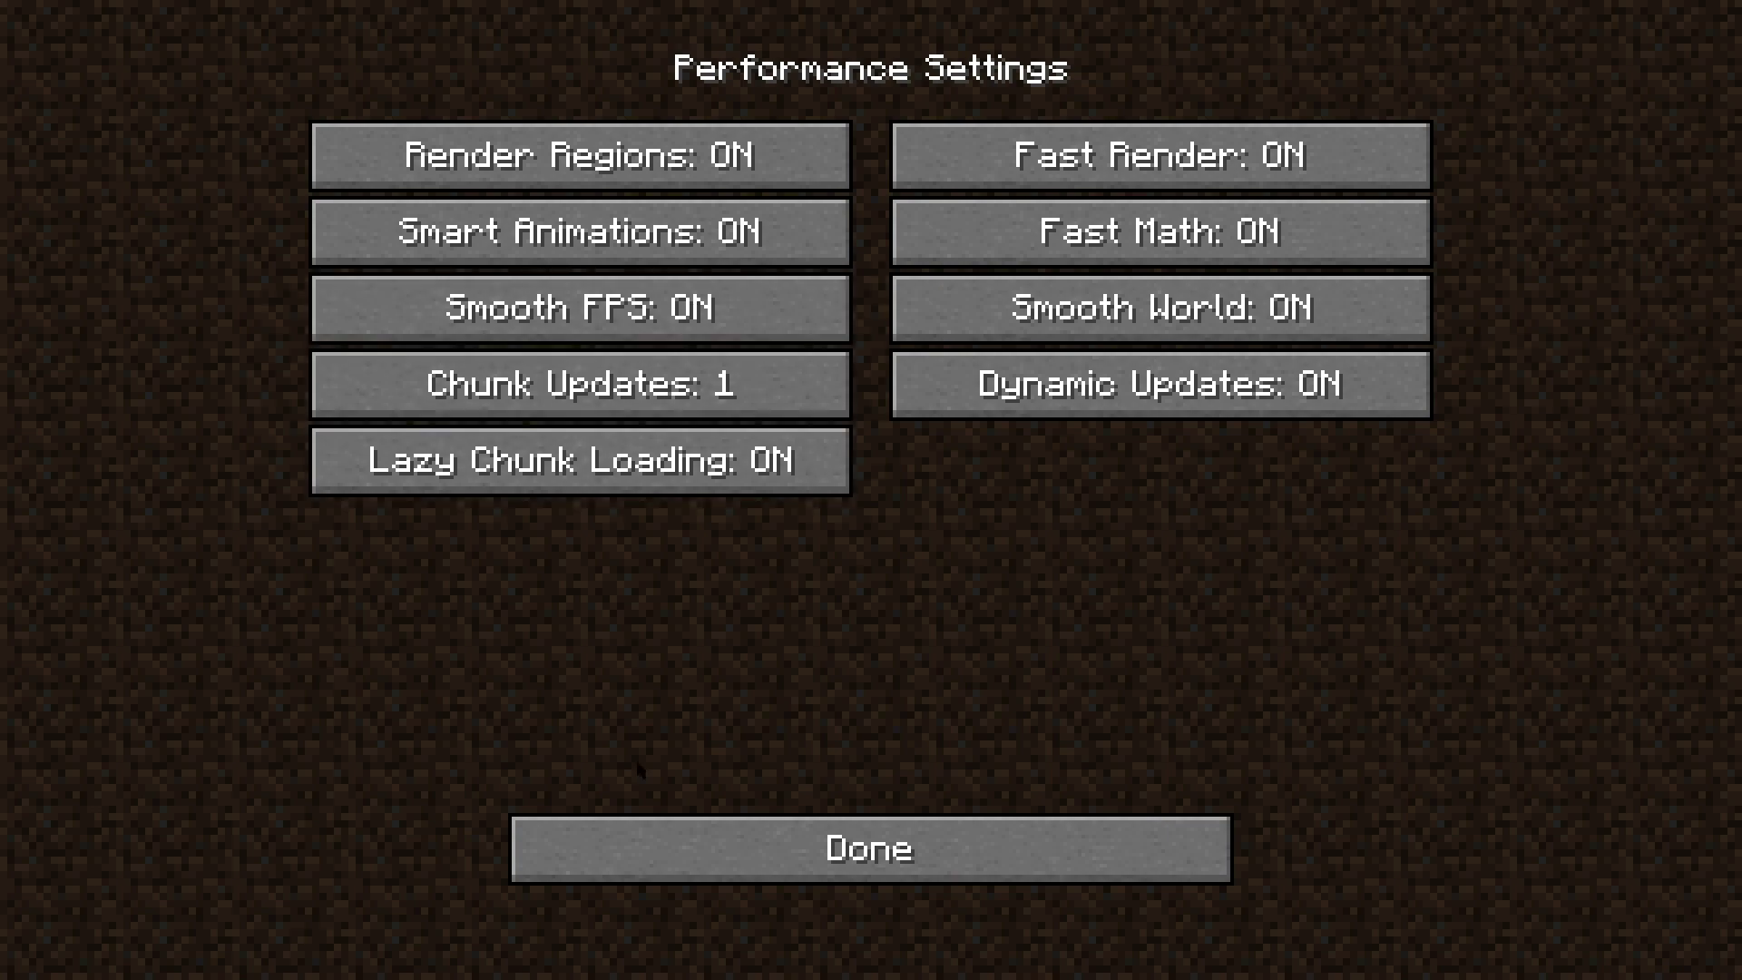
Add the Beastrinia resource pack to the selected packs and apply it
{"action": "key", "text": "Escape"}
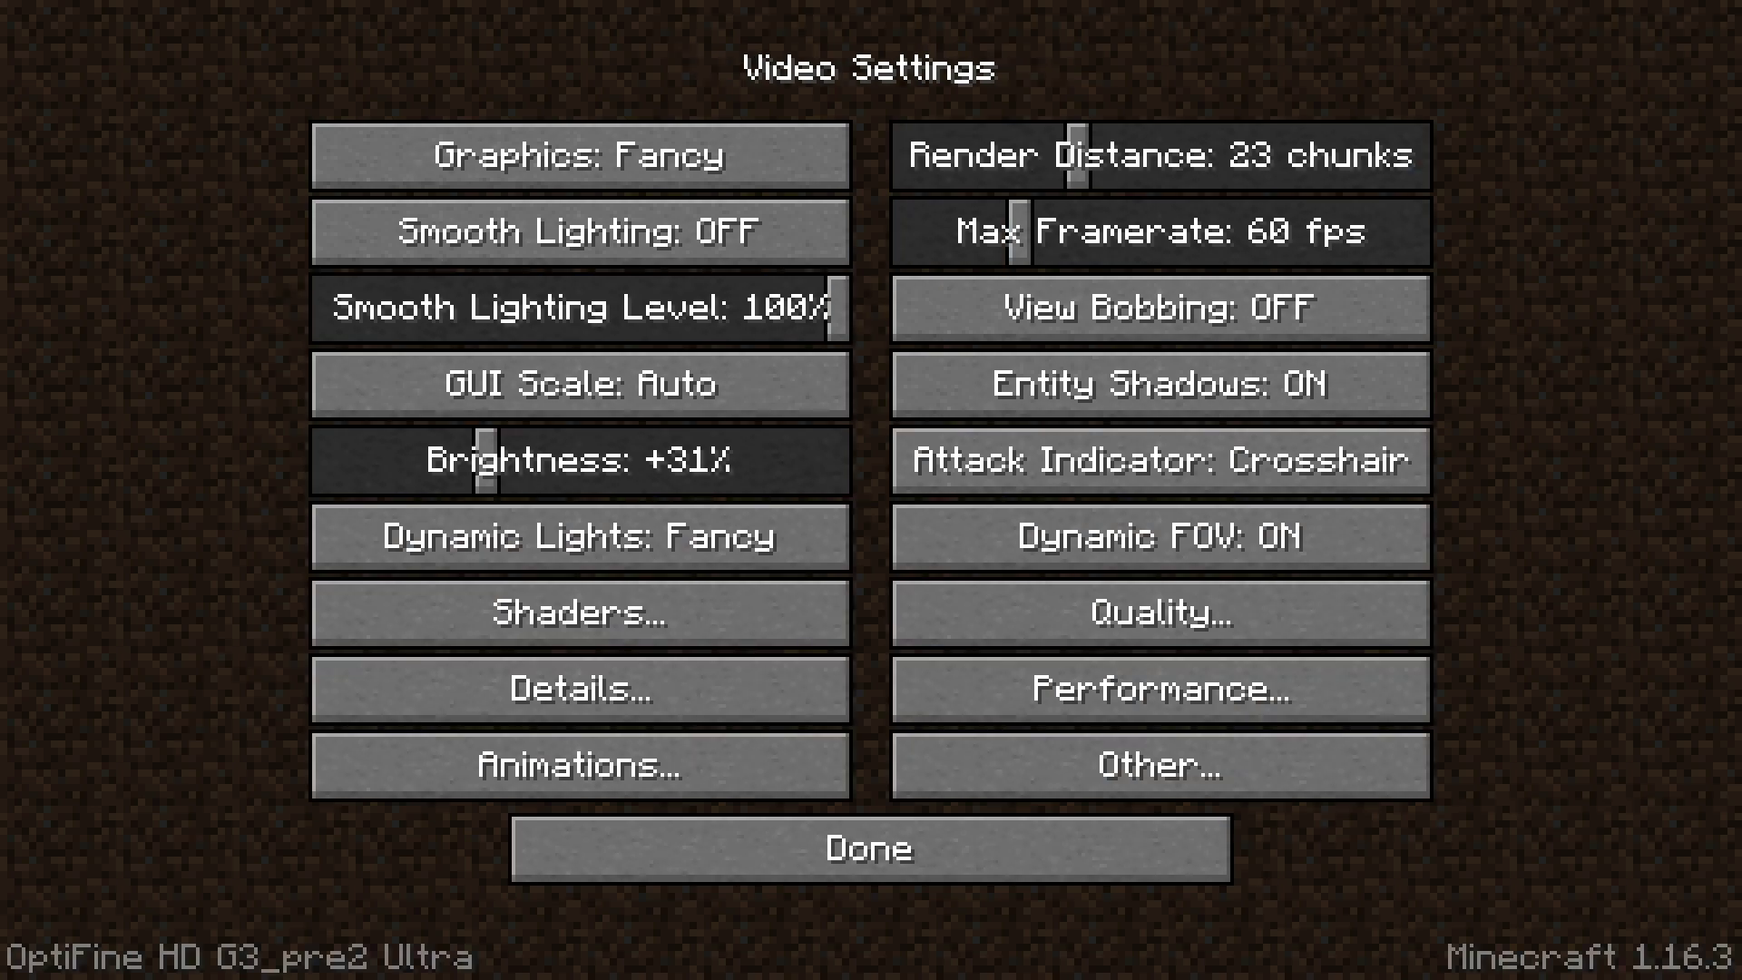
{"action": "left_click", "coordinate": [667, 858]}
{"action": "left_click", "coordinate": [581, 613]}
{"action": "left_click", "coordinate": [186, 227]}
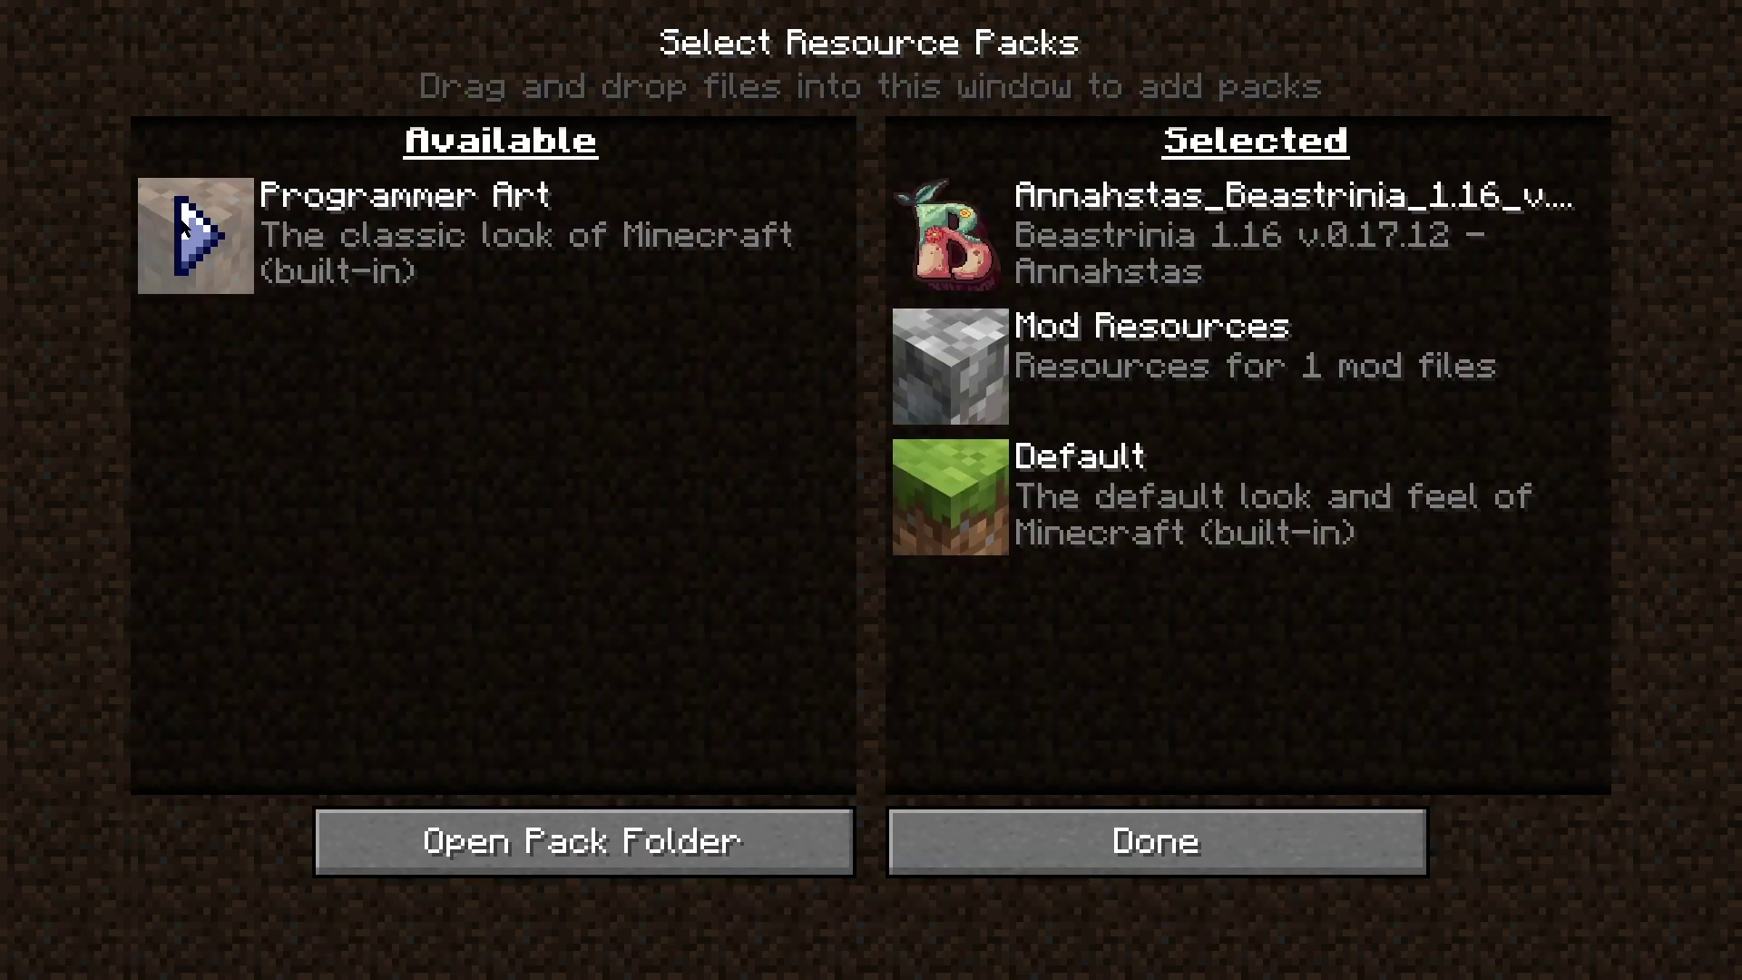
{"action": "left_click", "coordinate": [1025, 848]}
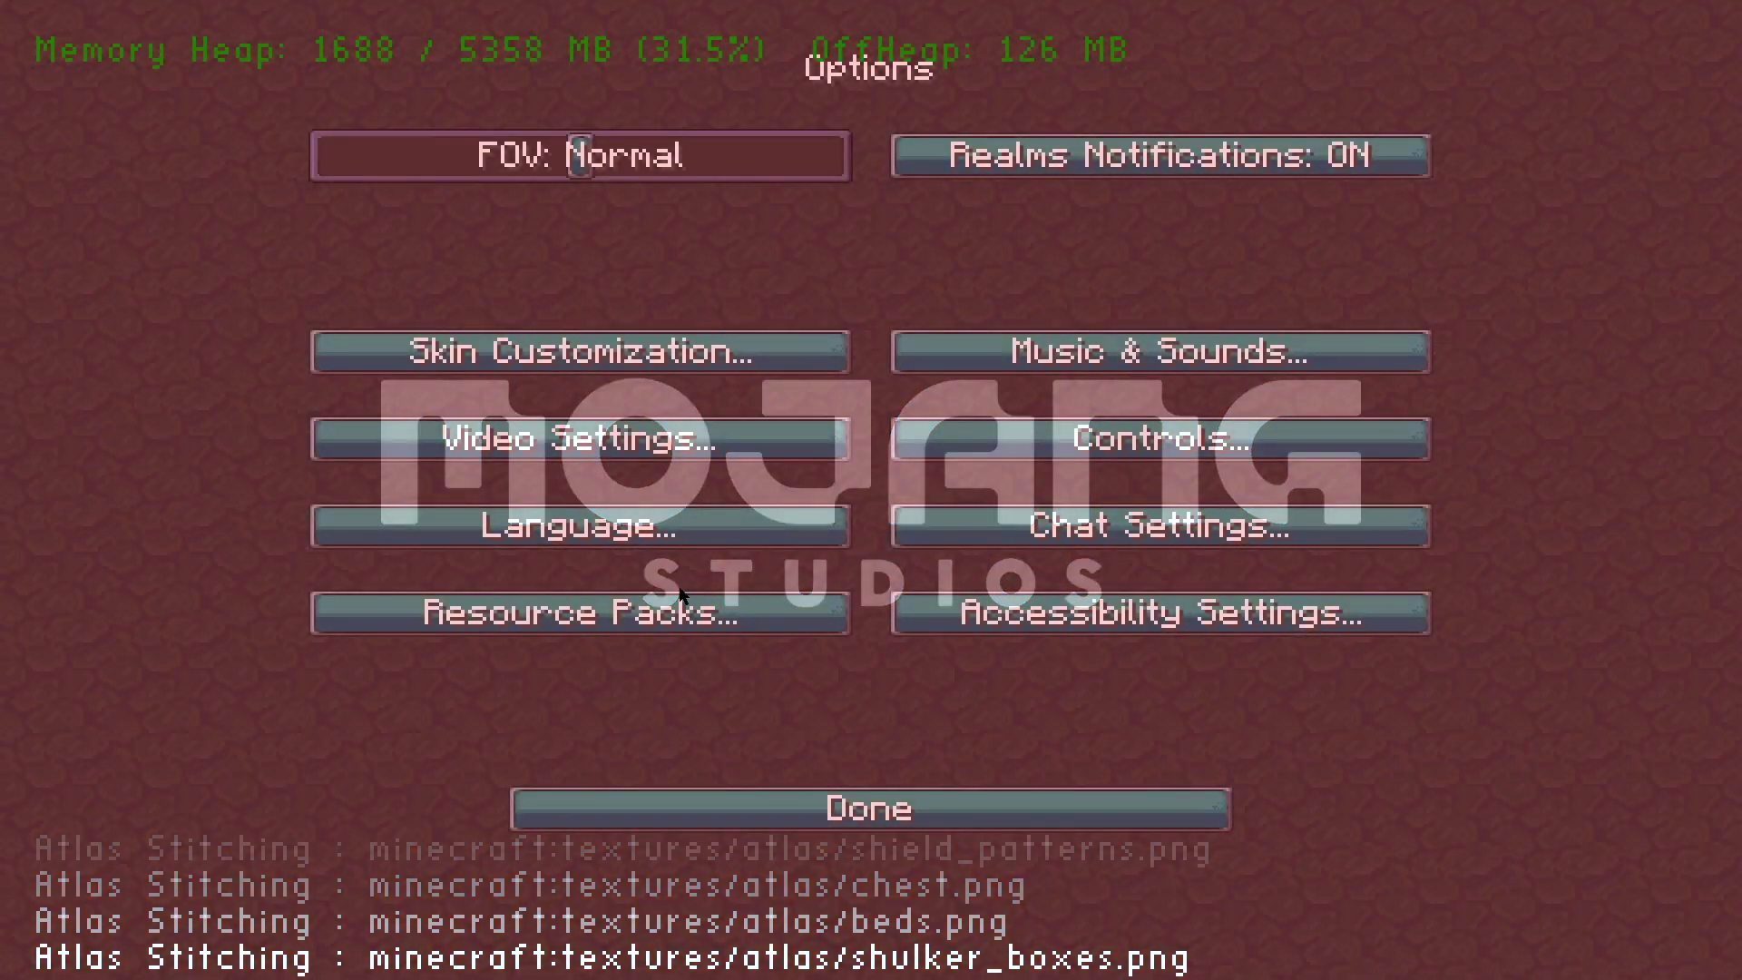
Turn off the high quality shadow filter in the shader Lighting settings
{"action": "left_click", "coordinate": [635, 439]}
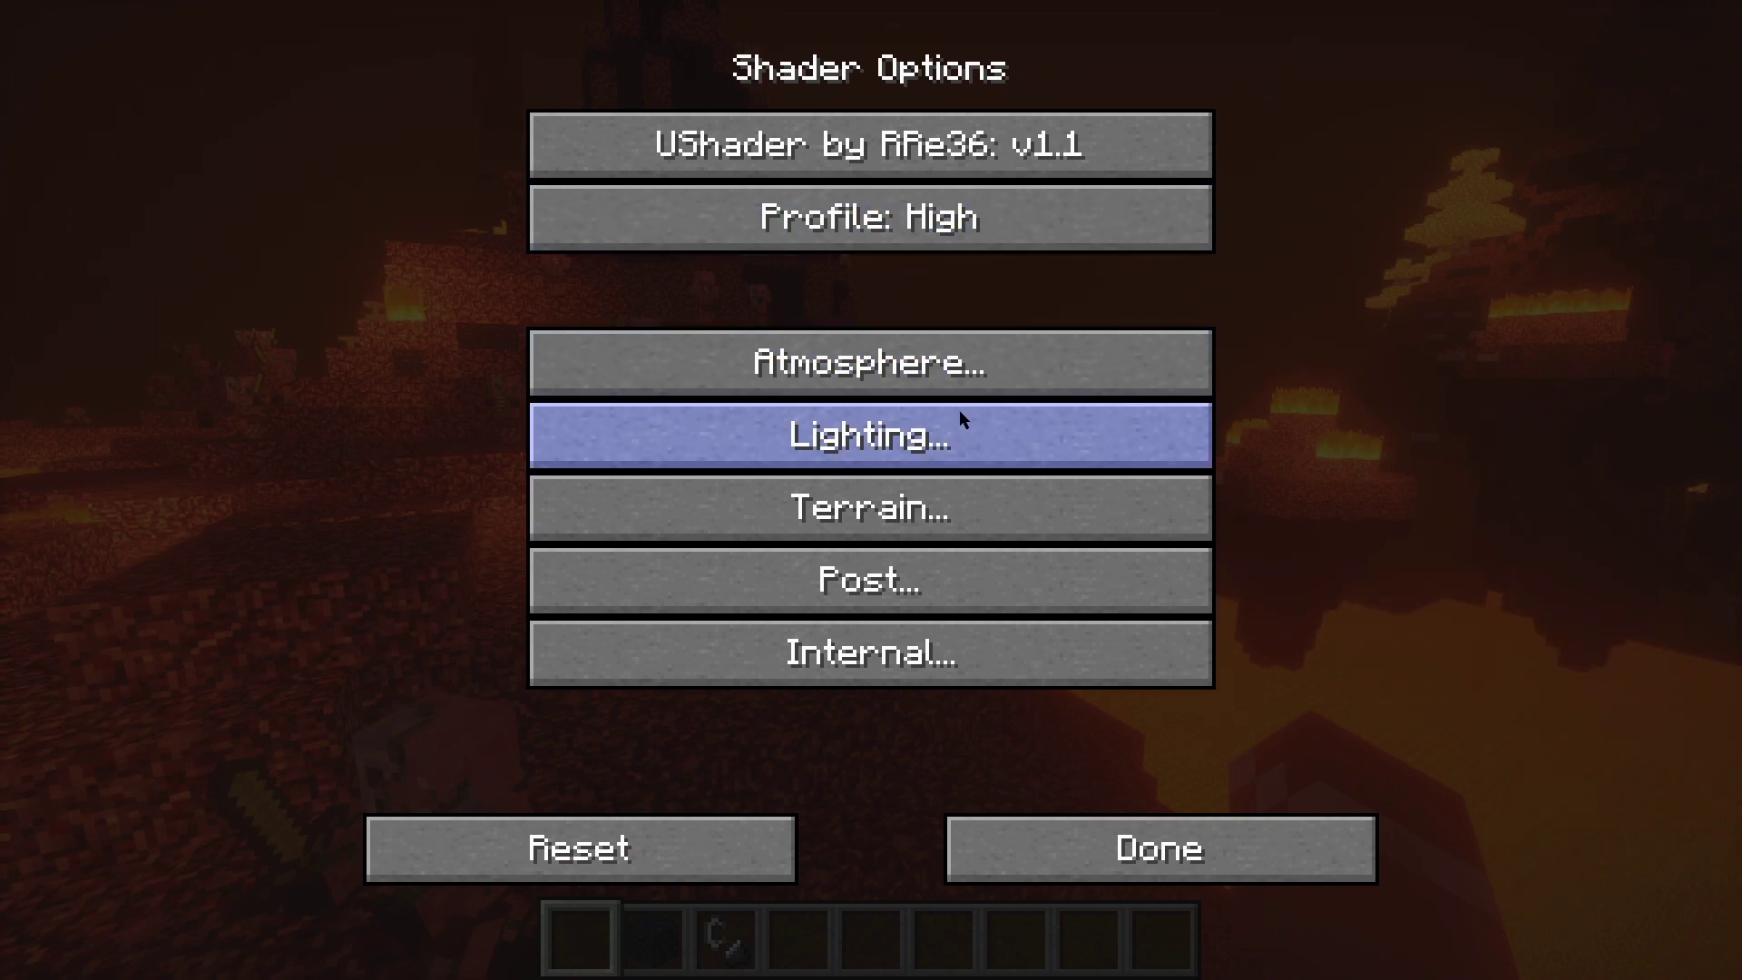
{"action": "left_click", "coordinate": [956, 413]}
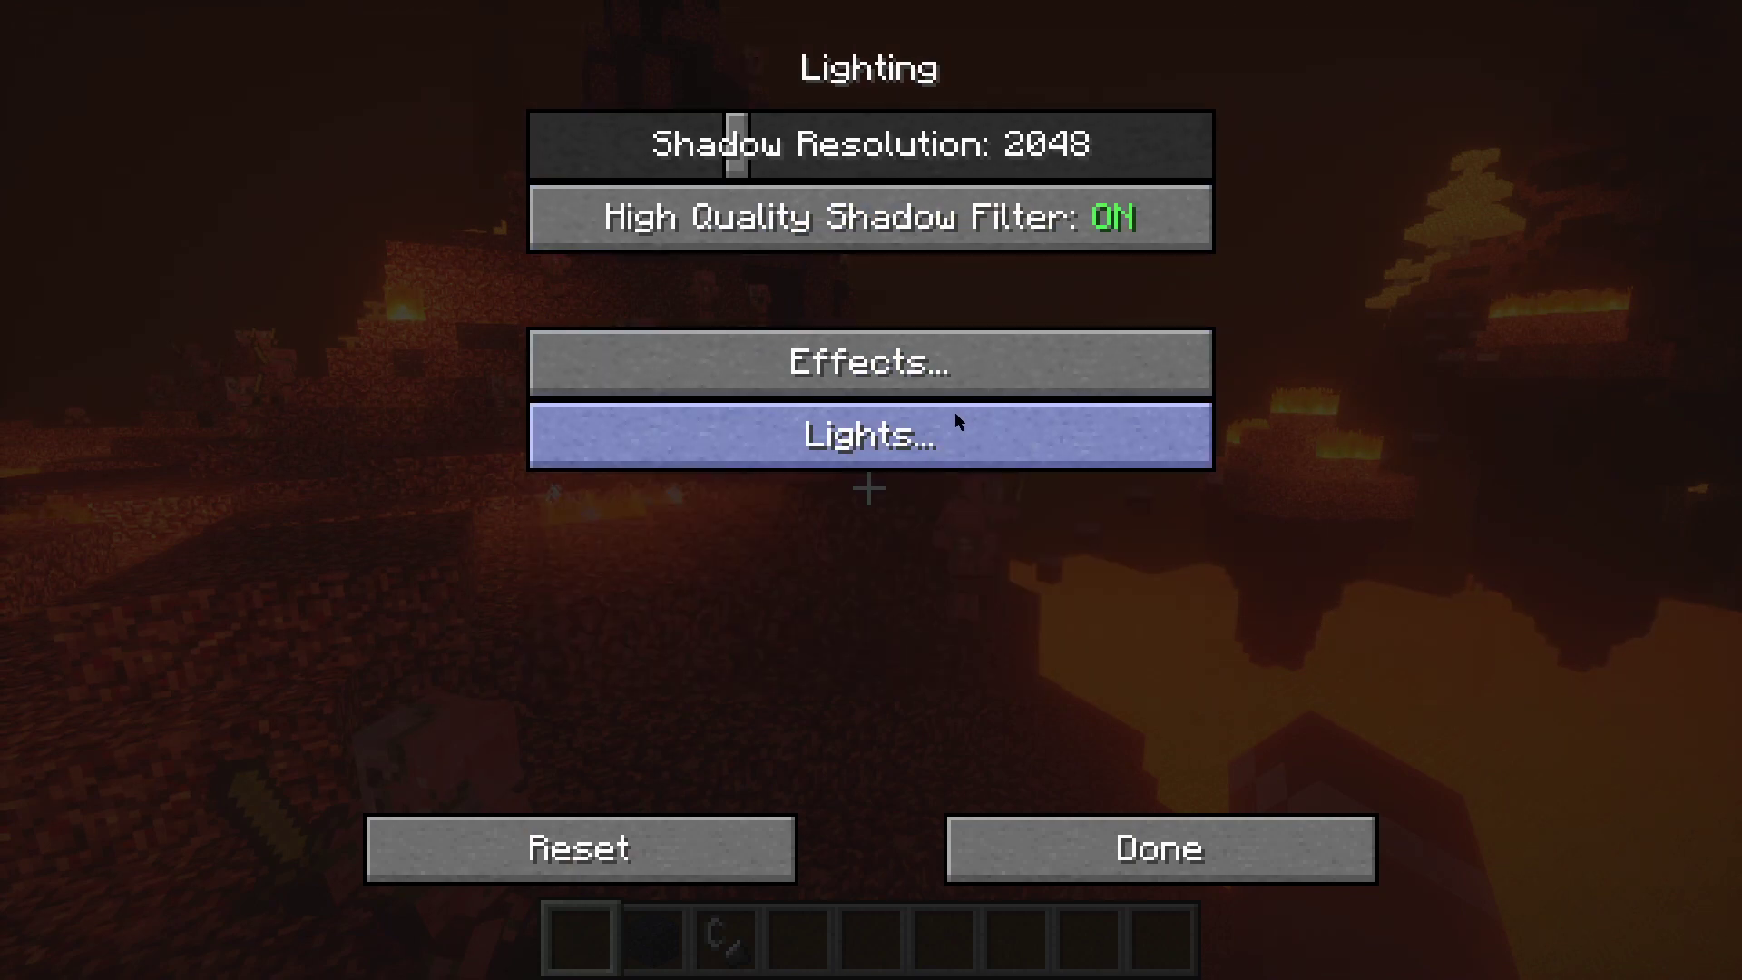
{"action": "left_click", "coordinate": [989, 222]}
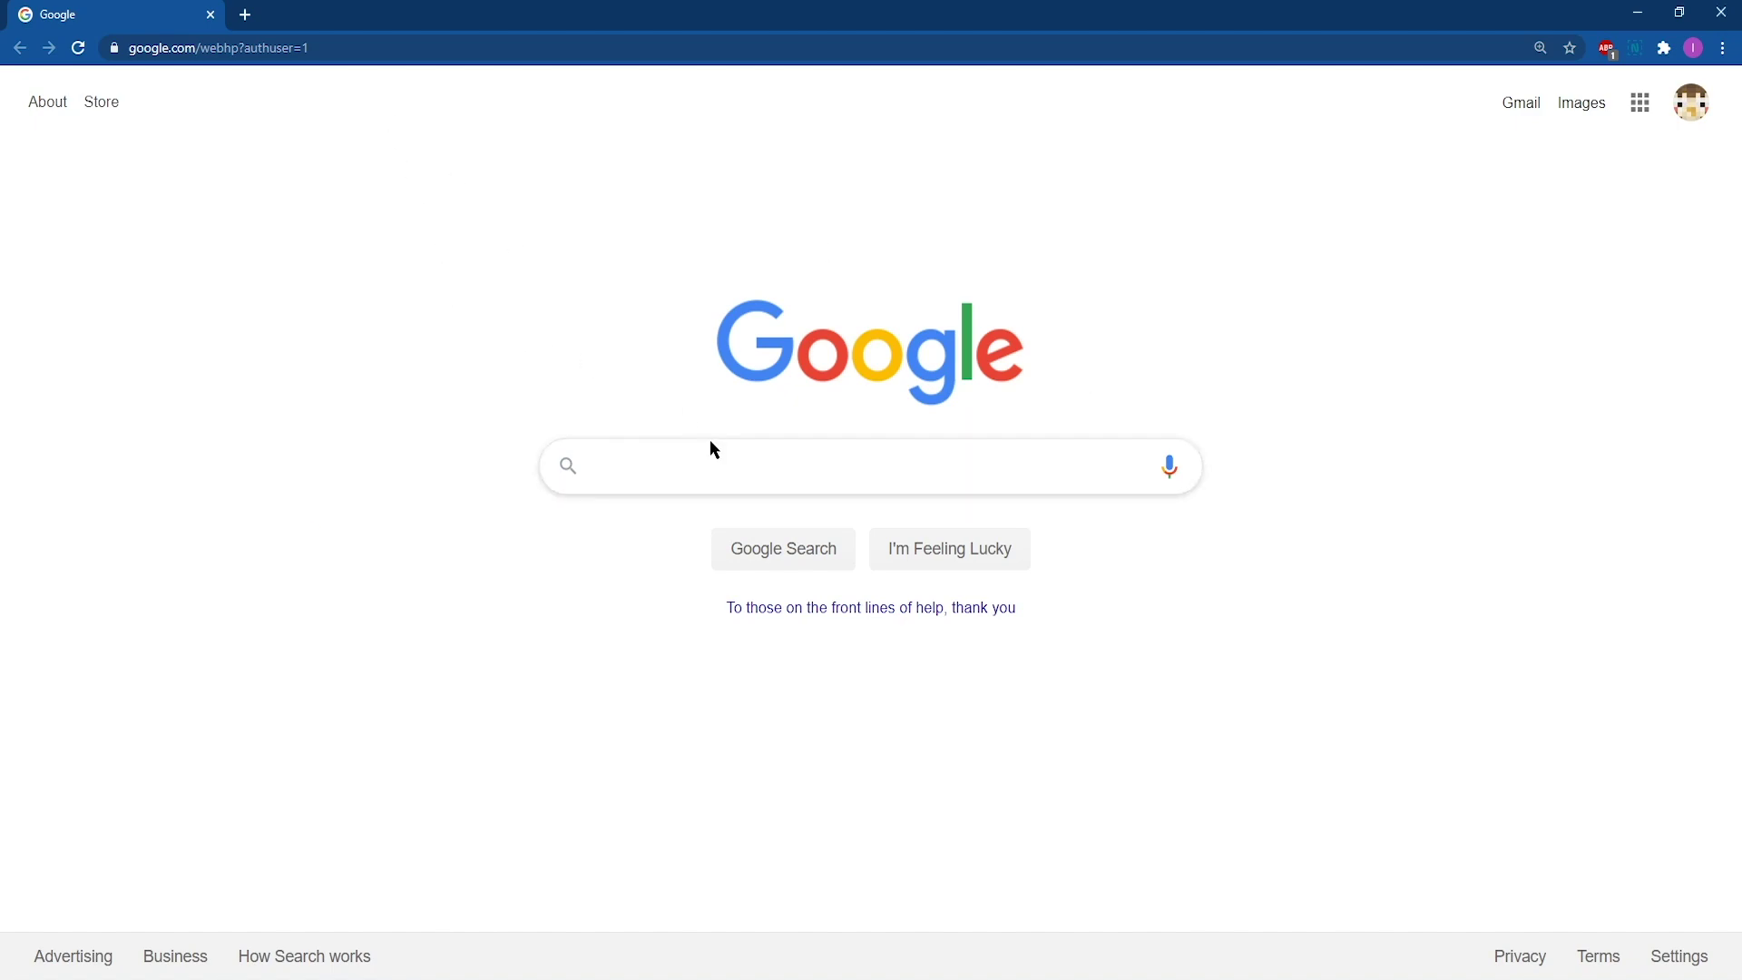
Search Google for 'optifine downloads' and open the OptiFine Downloads result
{"action": "type", "text": "opti"}
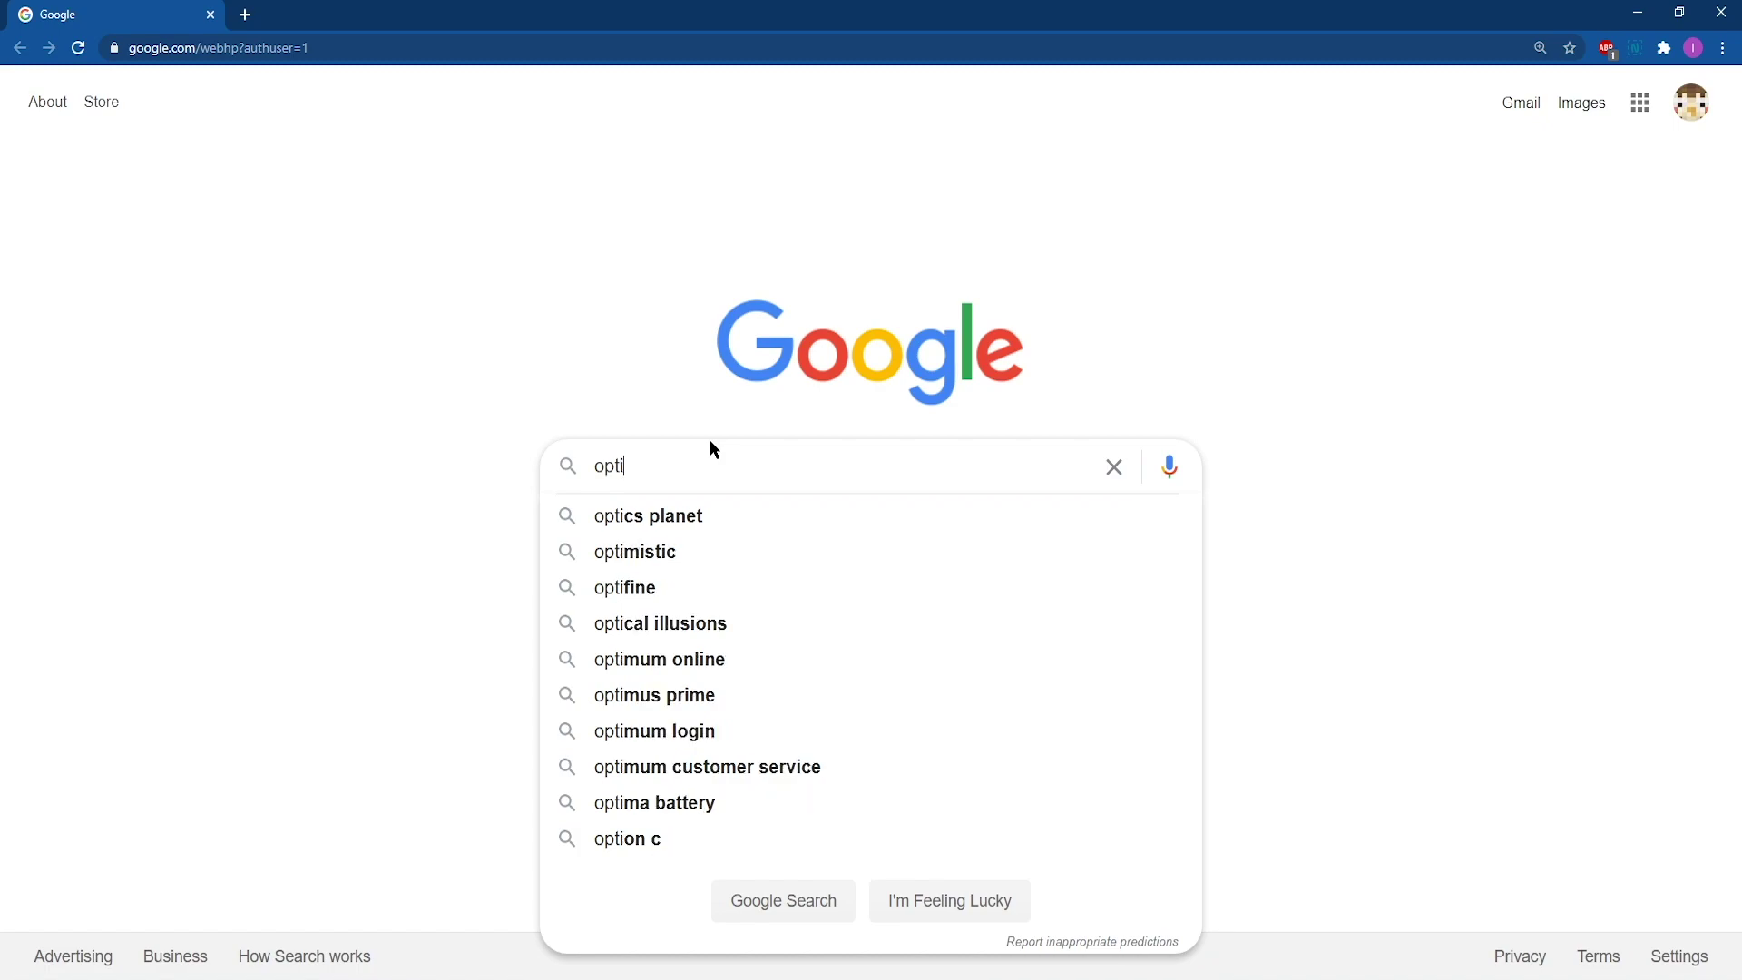
{"action": "type", "text": "fine dow"}
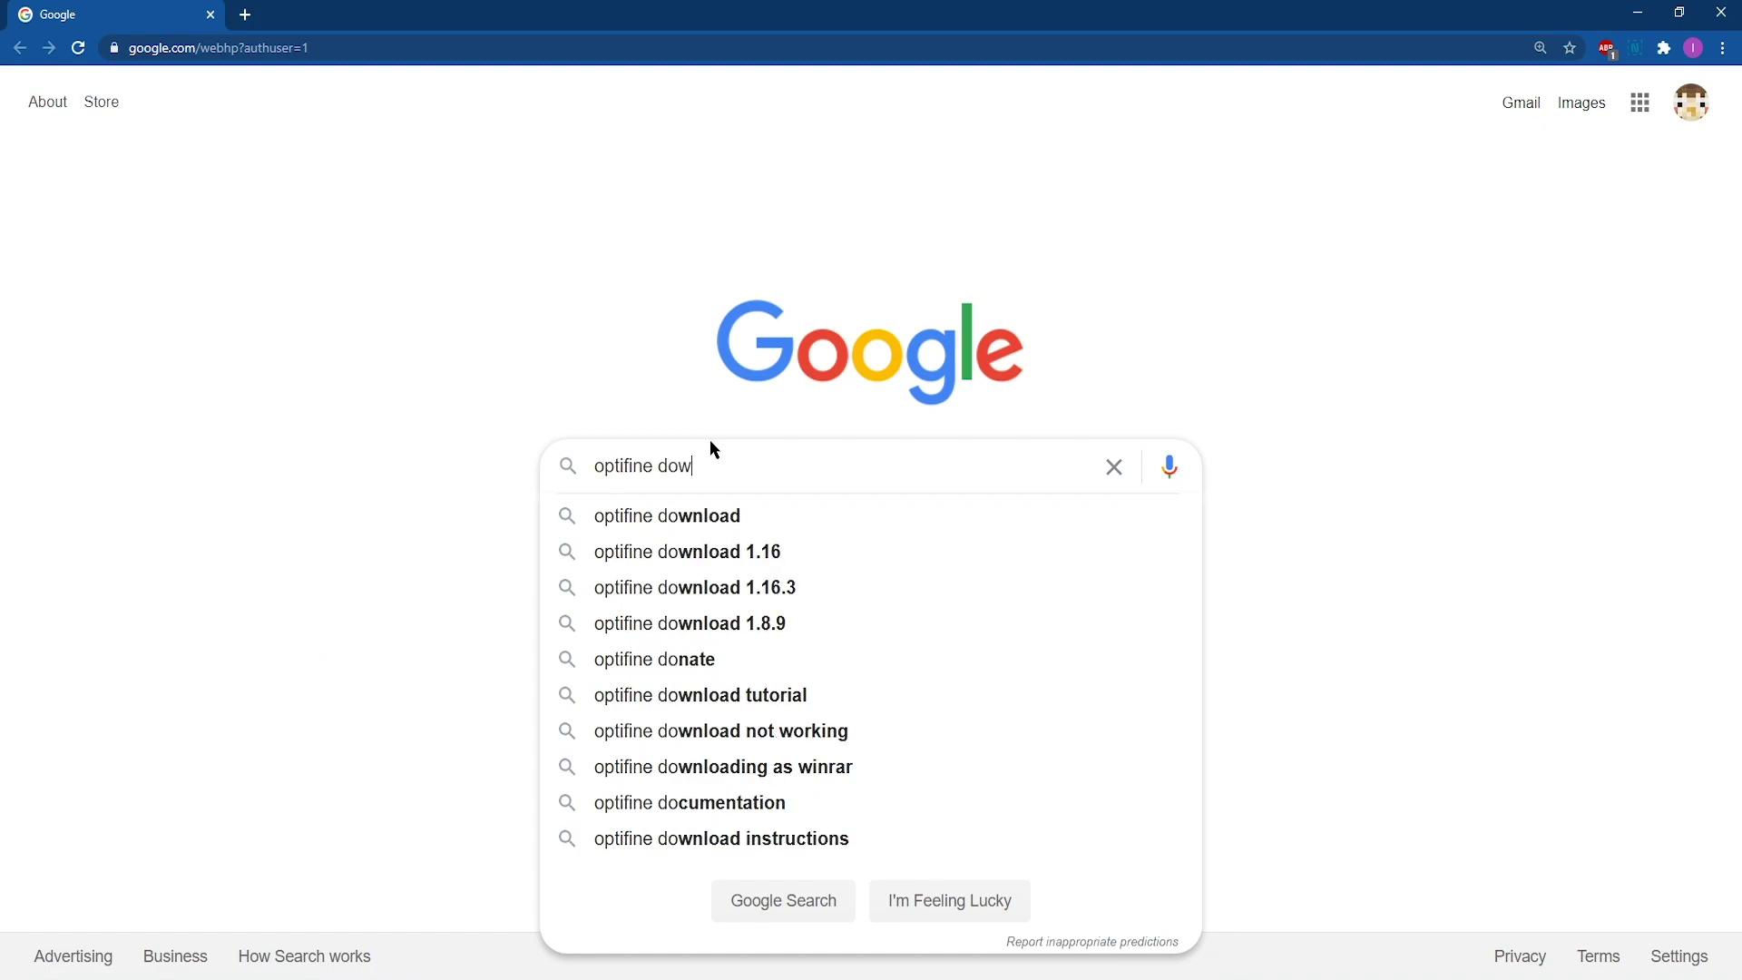
{"action": "type", "text": "nloads"}
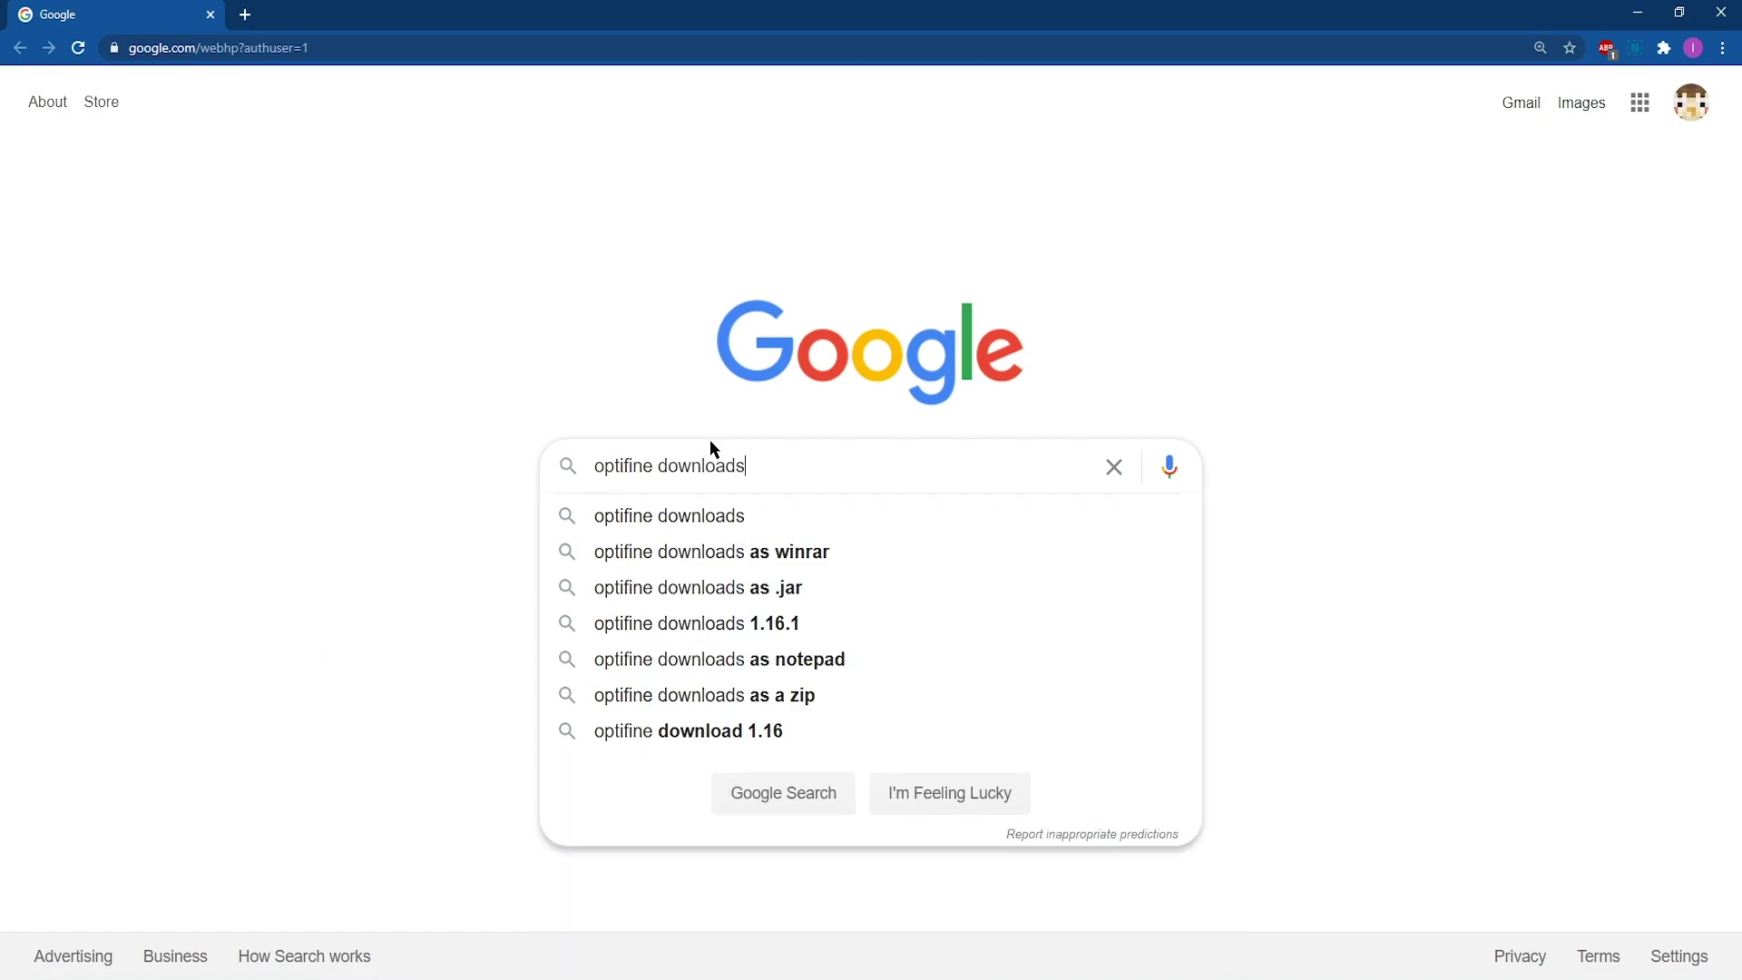
{"action": "key", "text": "Return"}
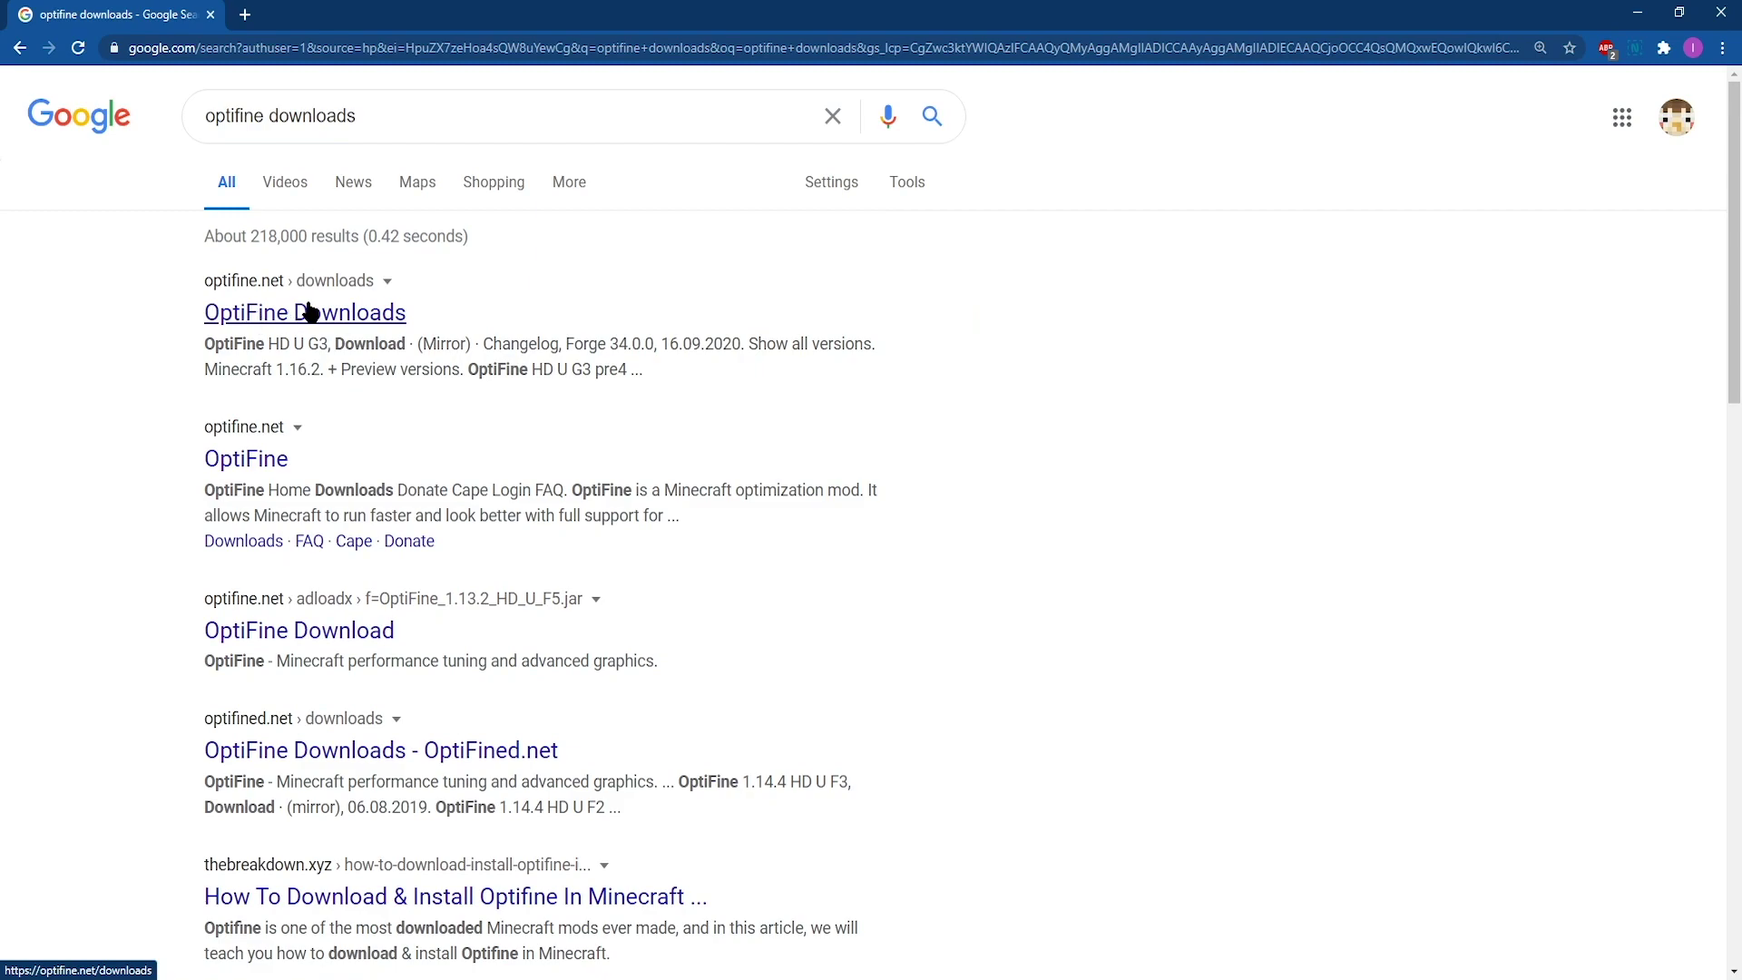
{"action": "left_click", "coordinate": [284, 321]}
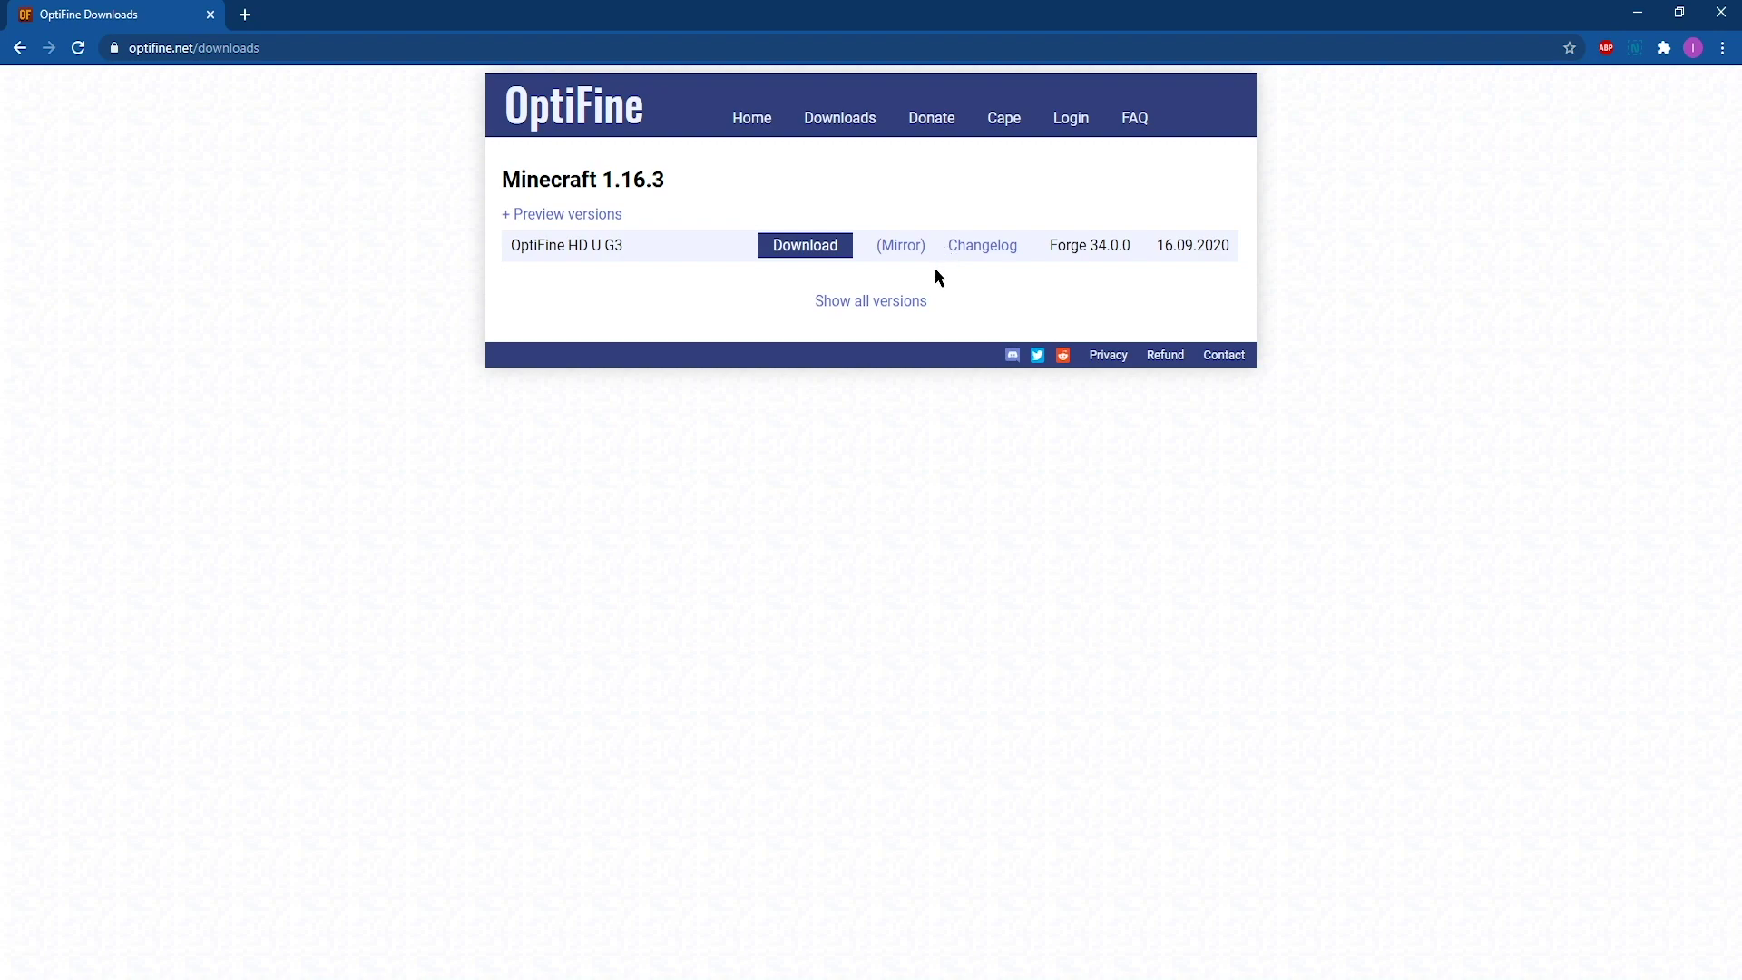
Show all OptiFine versions and scroll down to the Minecraft 1.7.10 section
{"action": "left_click", "coordinate": [855, 307]}
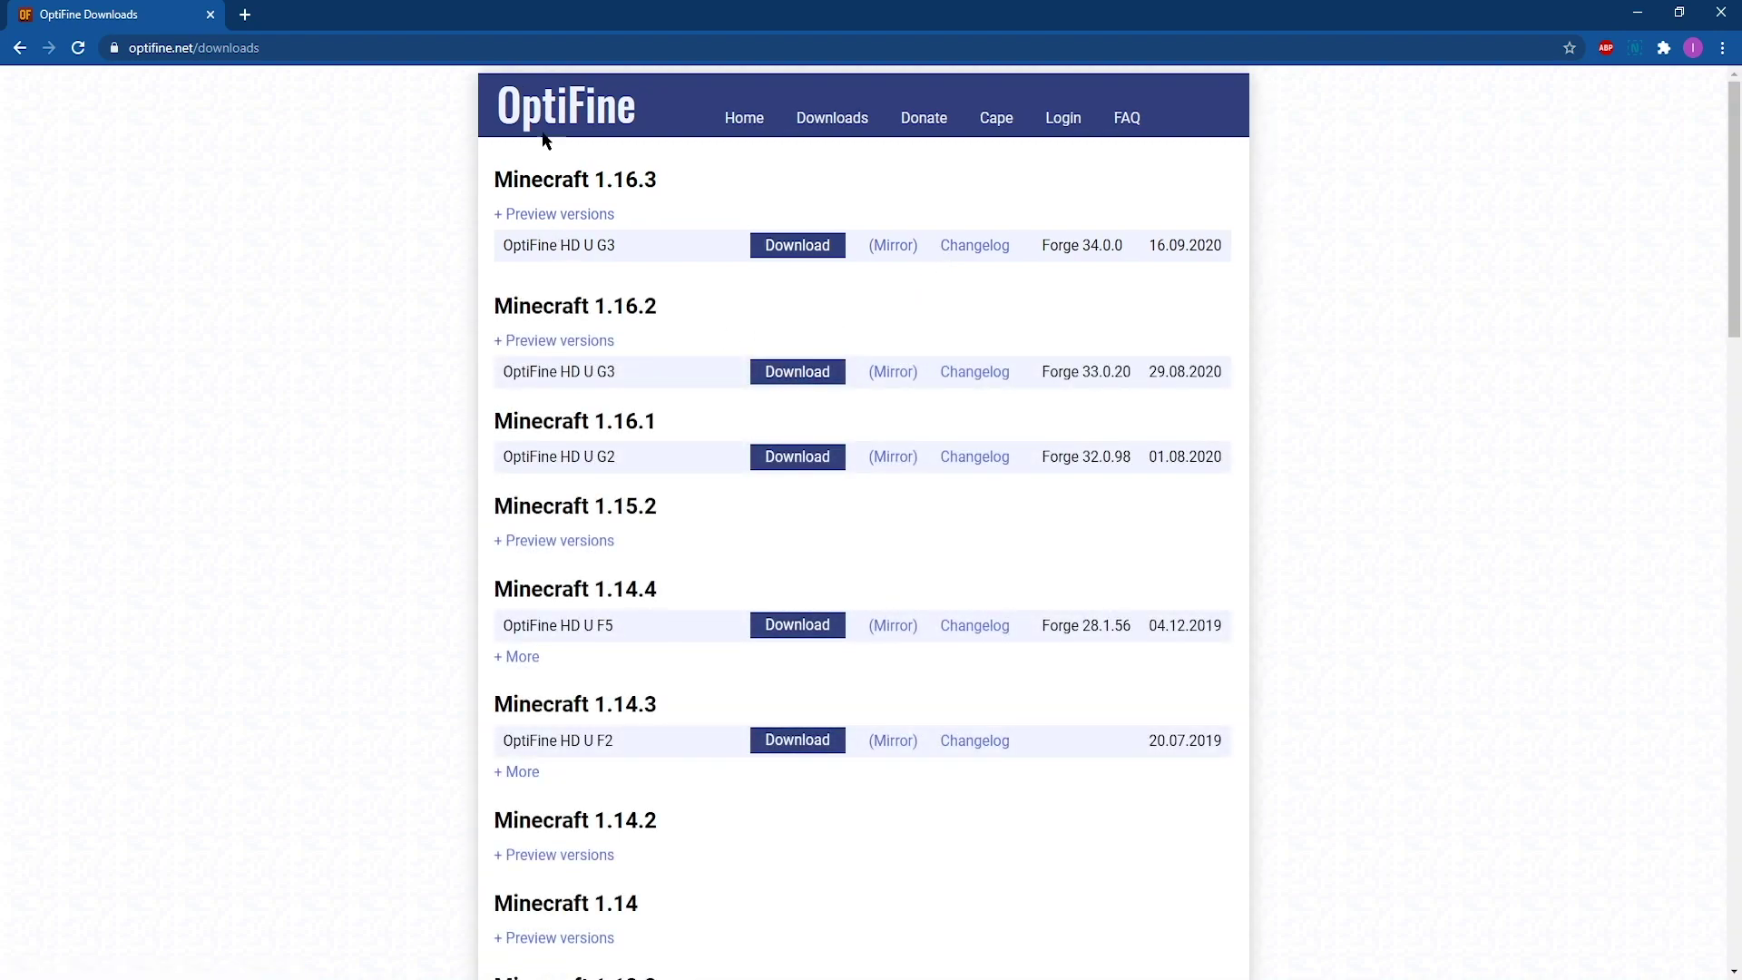
{"action": "left_click_drag", "start_coordinate": [678, 172], "coordinate": [463, 160]}
{"action": "left_click", "coordinate": [568, 376]}
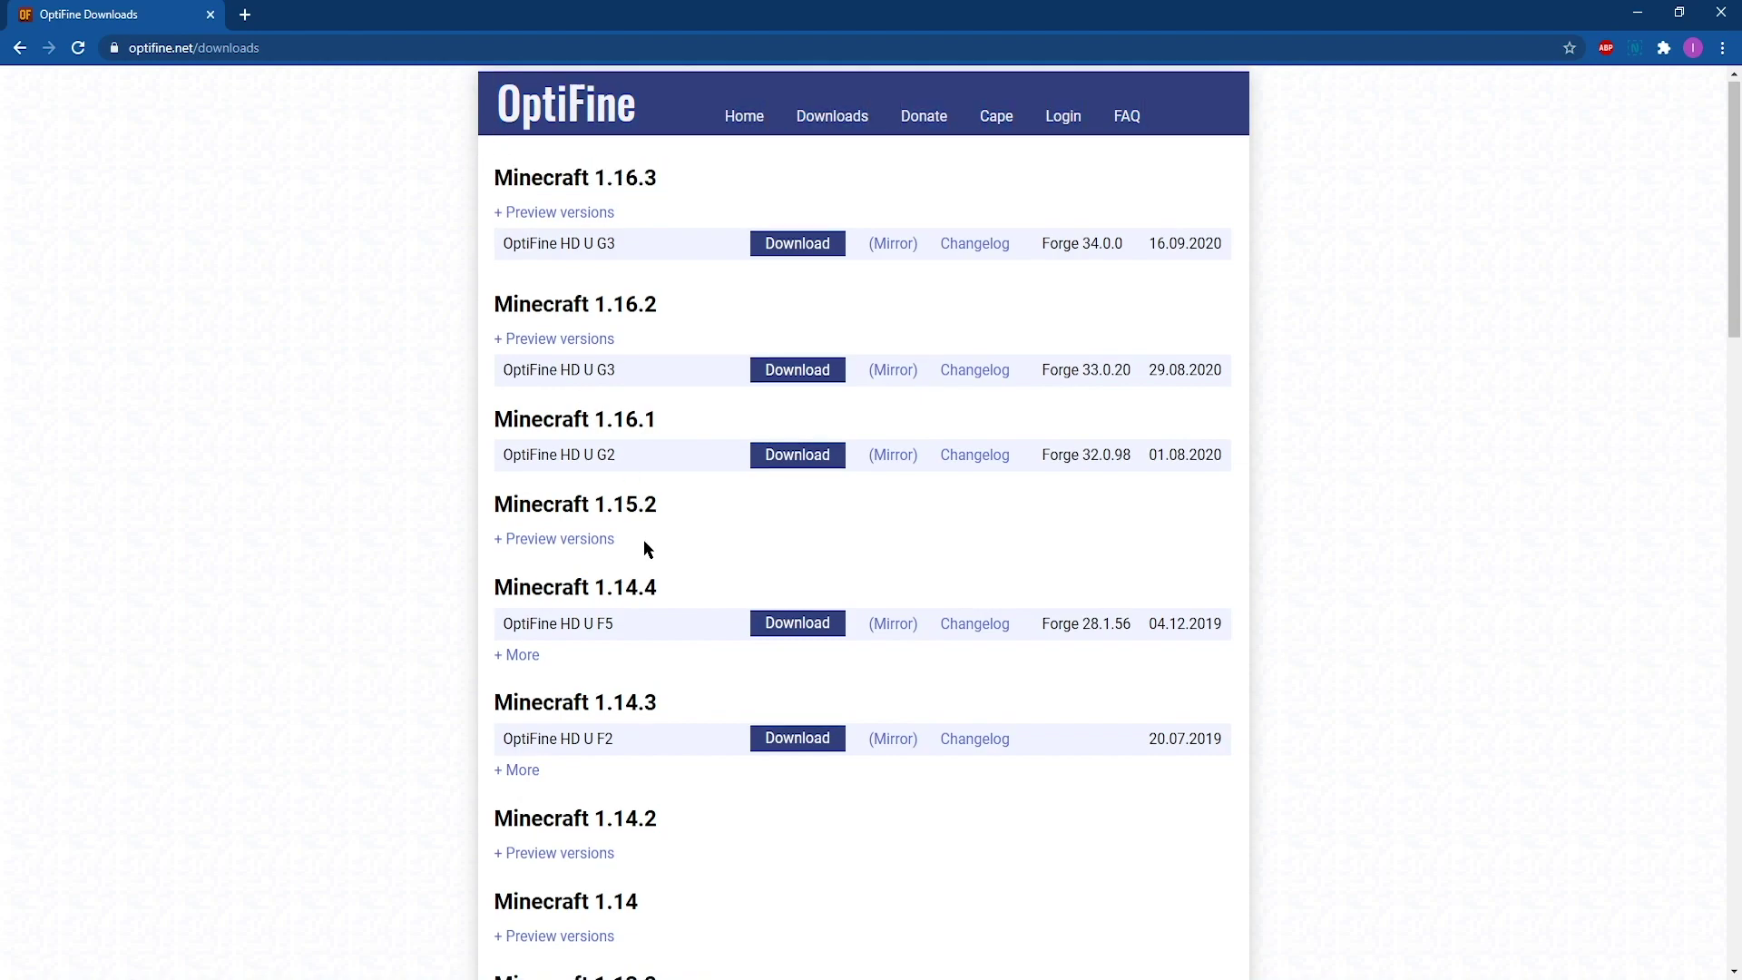
{"action": "scroll", "coordinate": [644, 543], "scroll_direction": "down", "scroll_amount": 6}
{"action": "scroll", "coordinate": [644, 541], "scroll_direction": "down", "scroll_amount": 13}
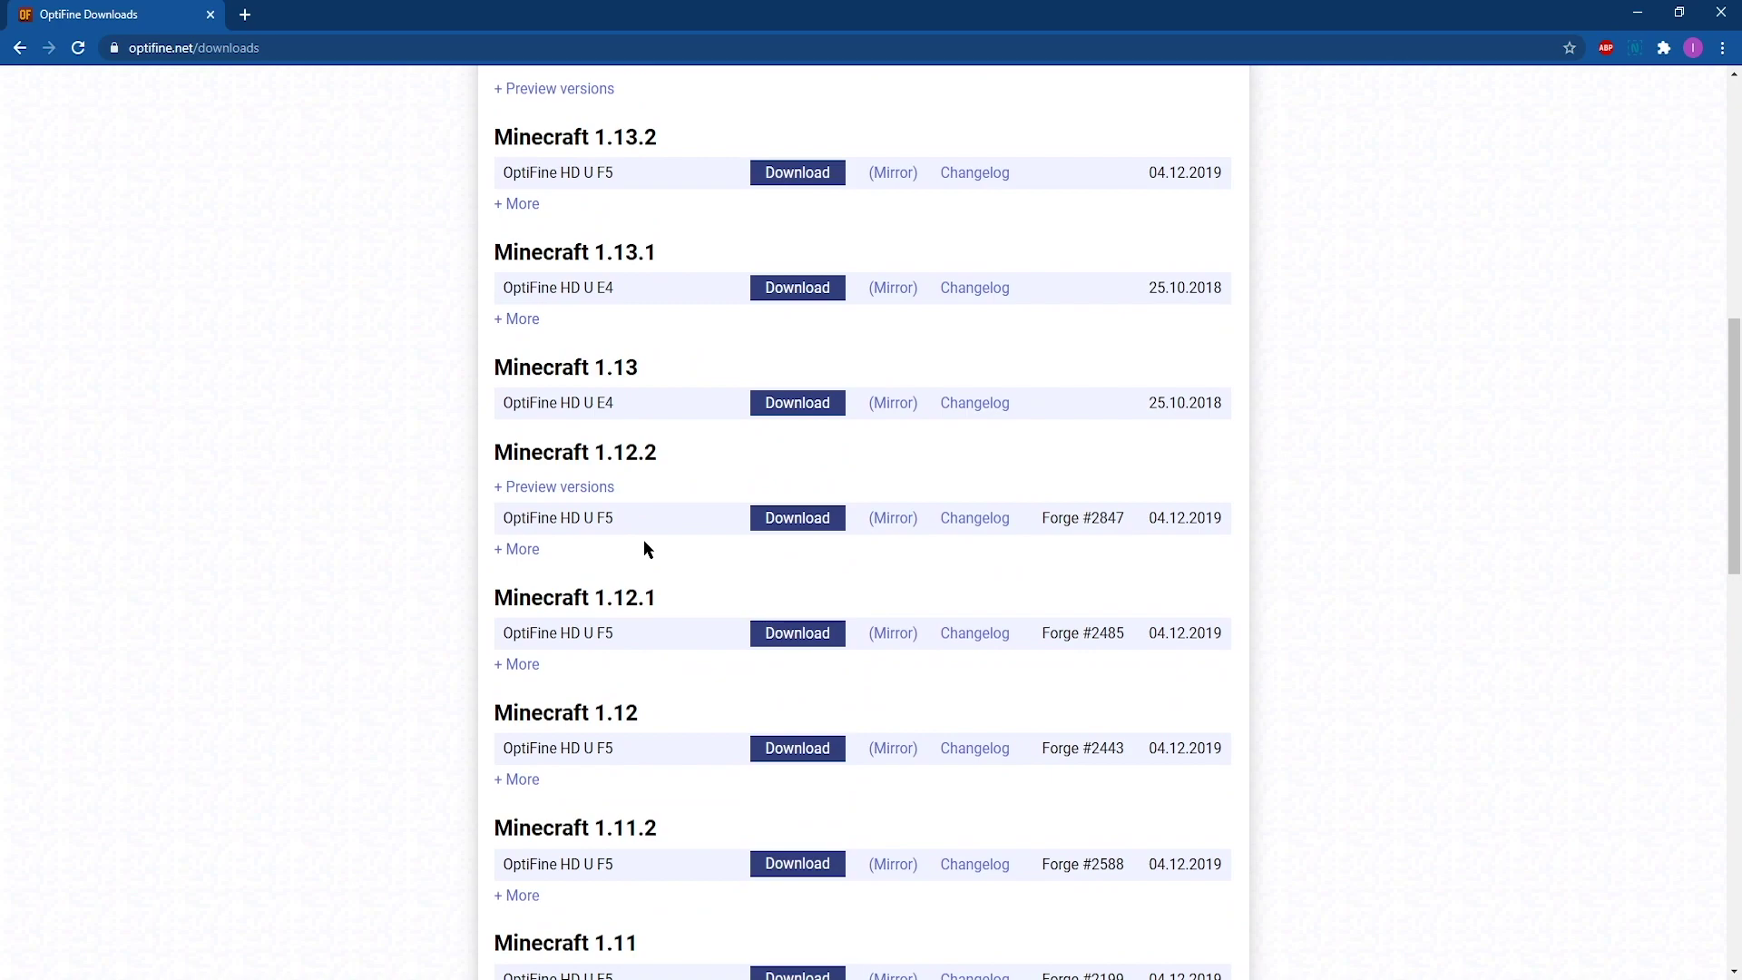
{"action": "scroll", "coordinate": [661, 577], "scroll_direction": "down", "scroll_amount": 5}
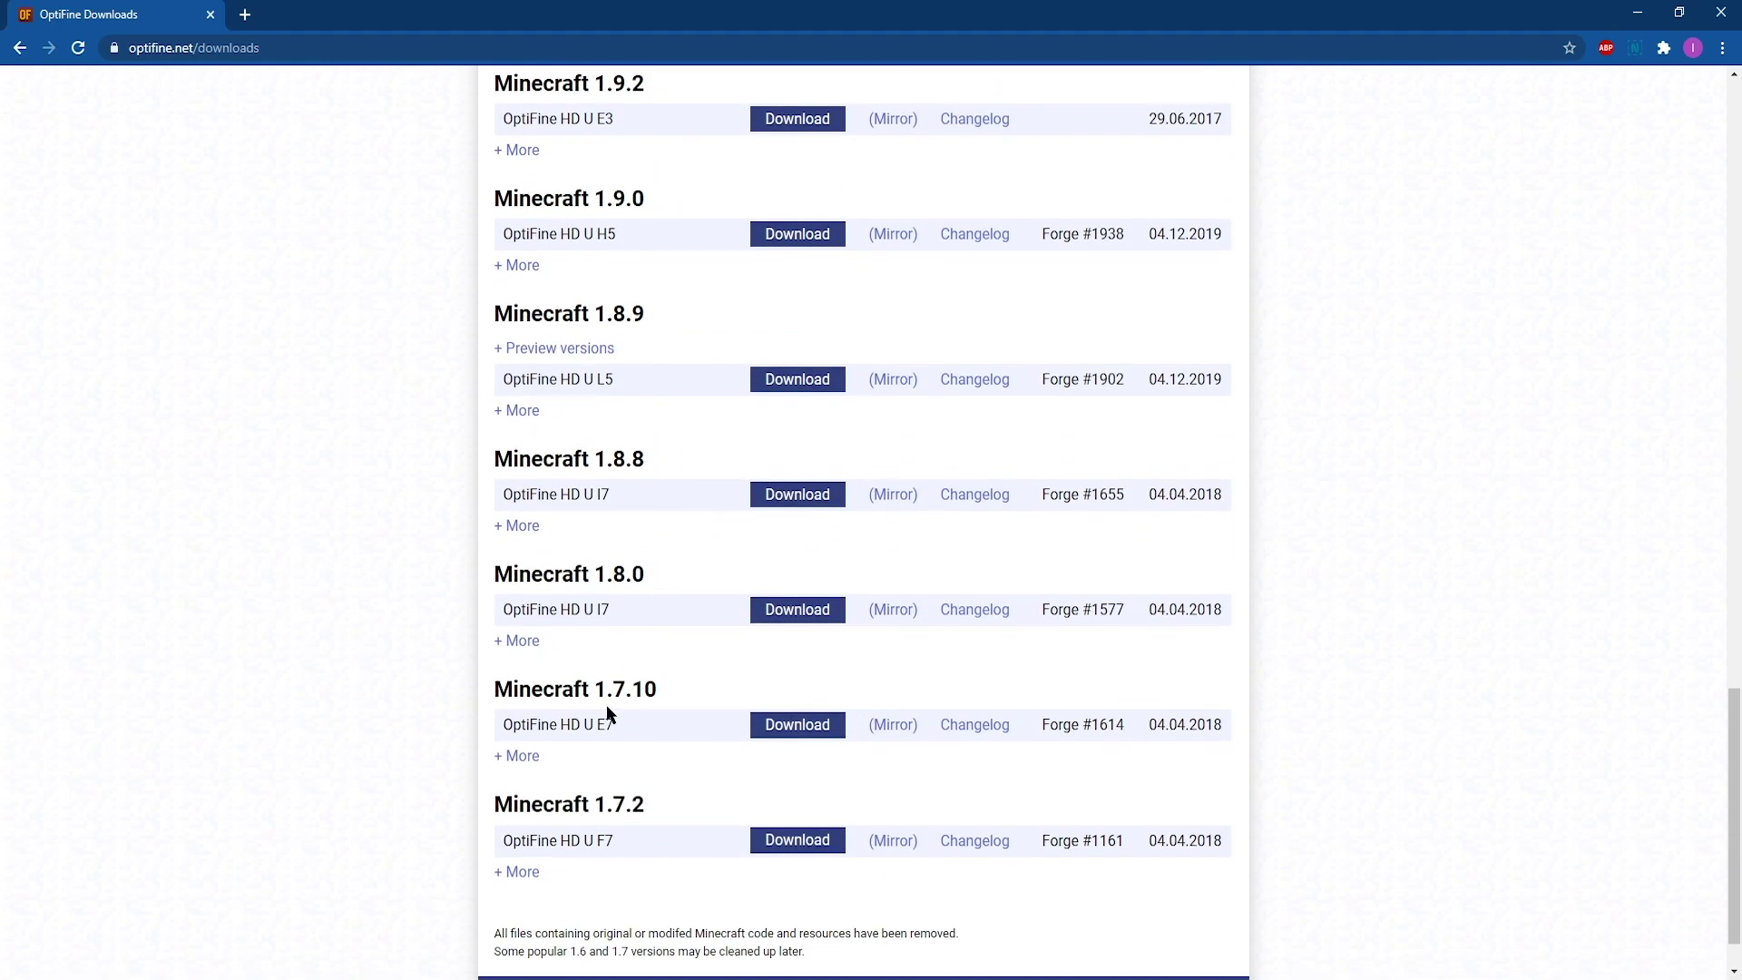
{"action": "left_click_drag", "start_coordinate": [661, 692], "coordinate": [480, 690]}
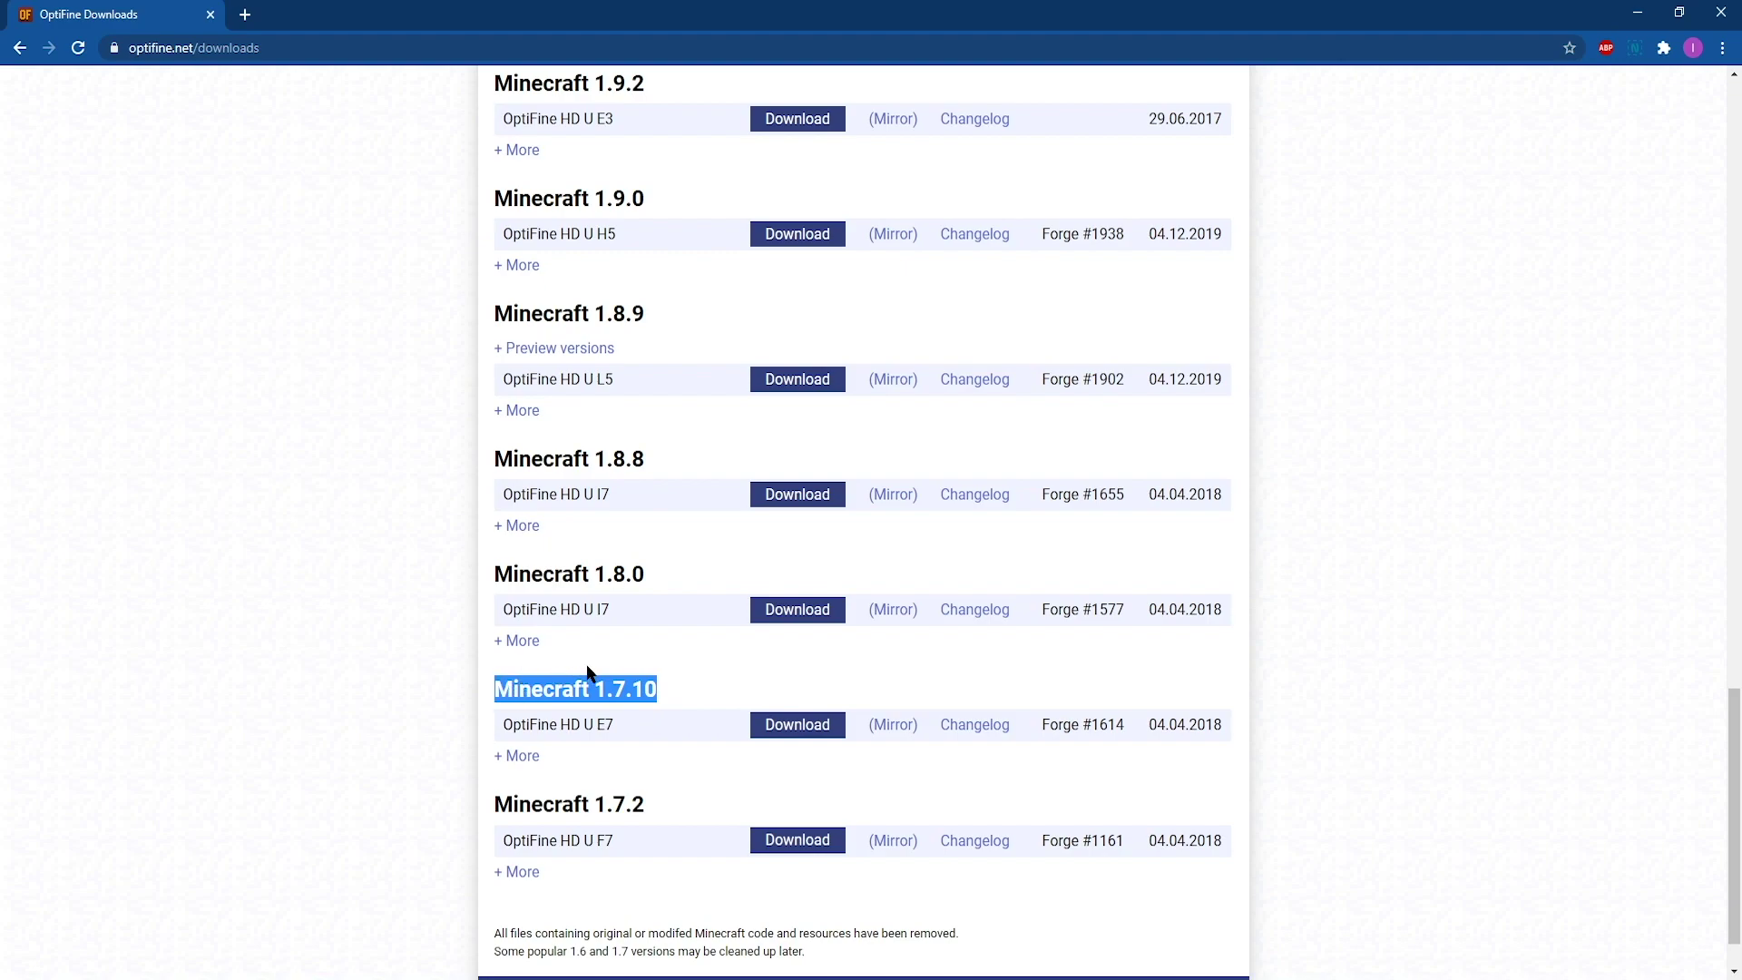
{"action": "left_click", "coordinate": [655, 693]}
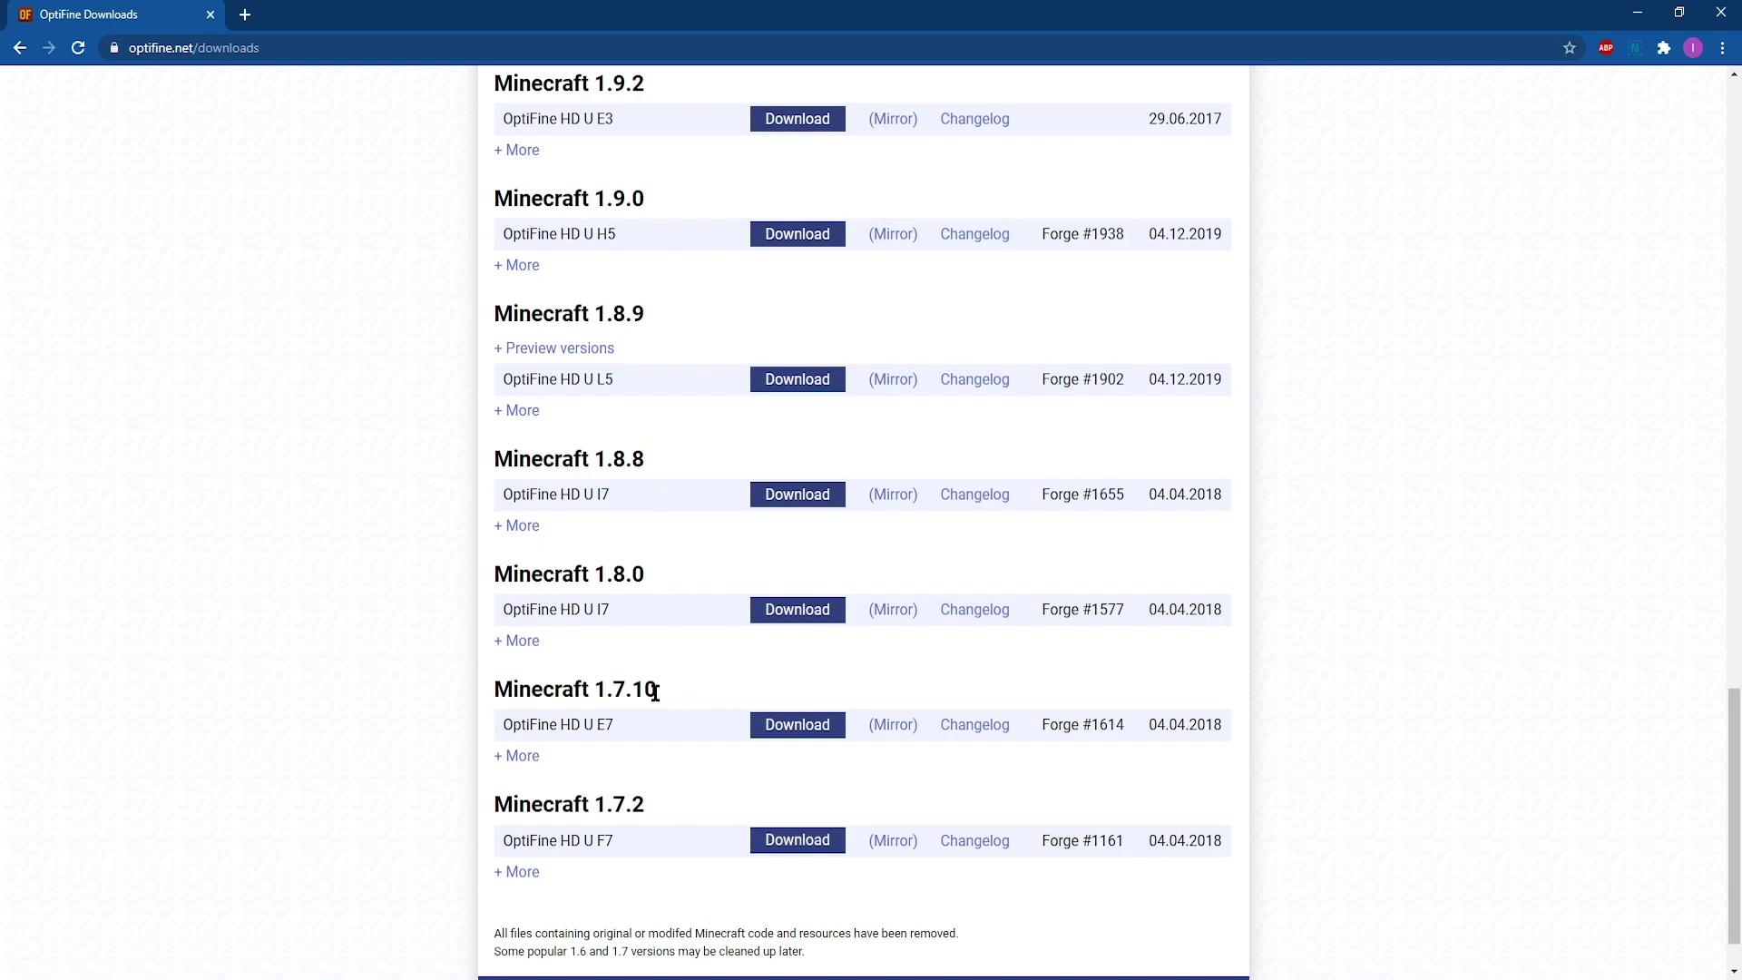
Download the OptiFine 1.7.10 HD U E7 jar, keep it, and copy it into the optifine folder
{"action": "left_click", "coordinate": [786, 733]}
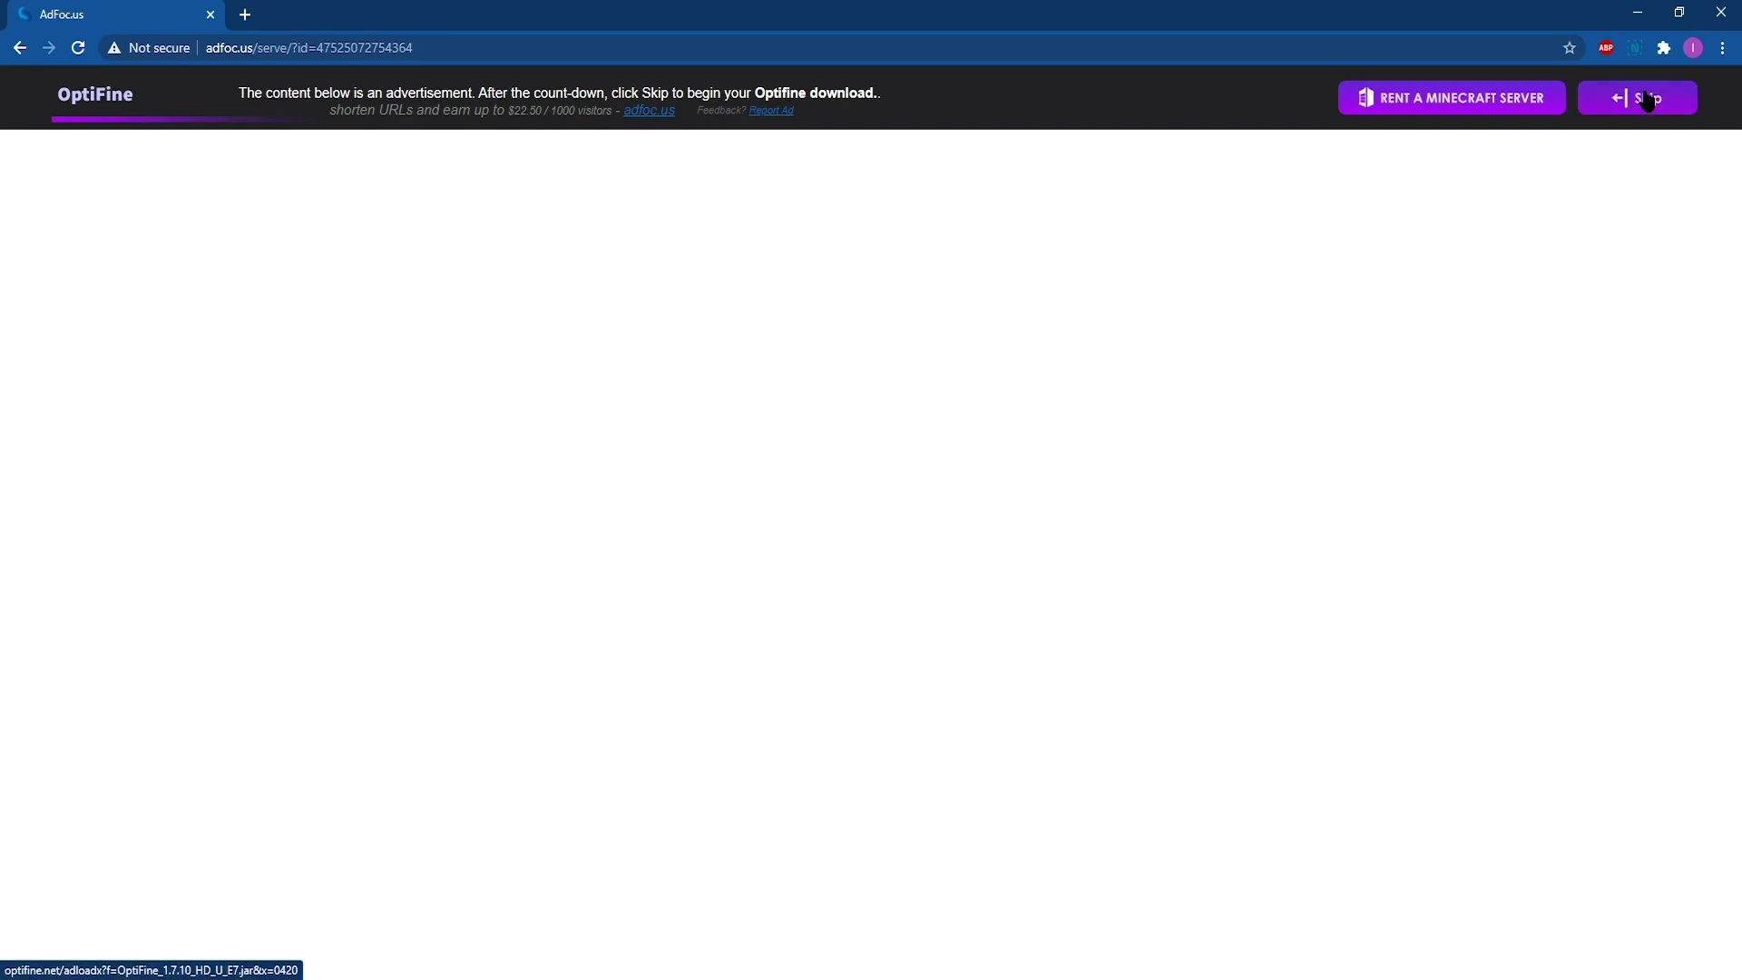
{"action": "left_click", "coordinate": [1647, 98]}
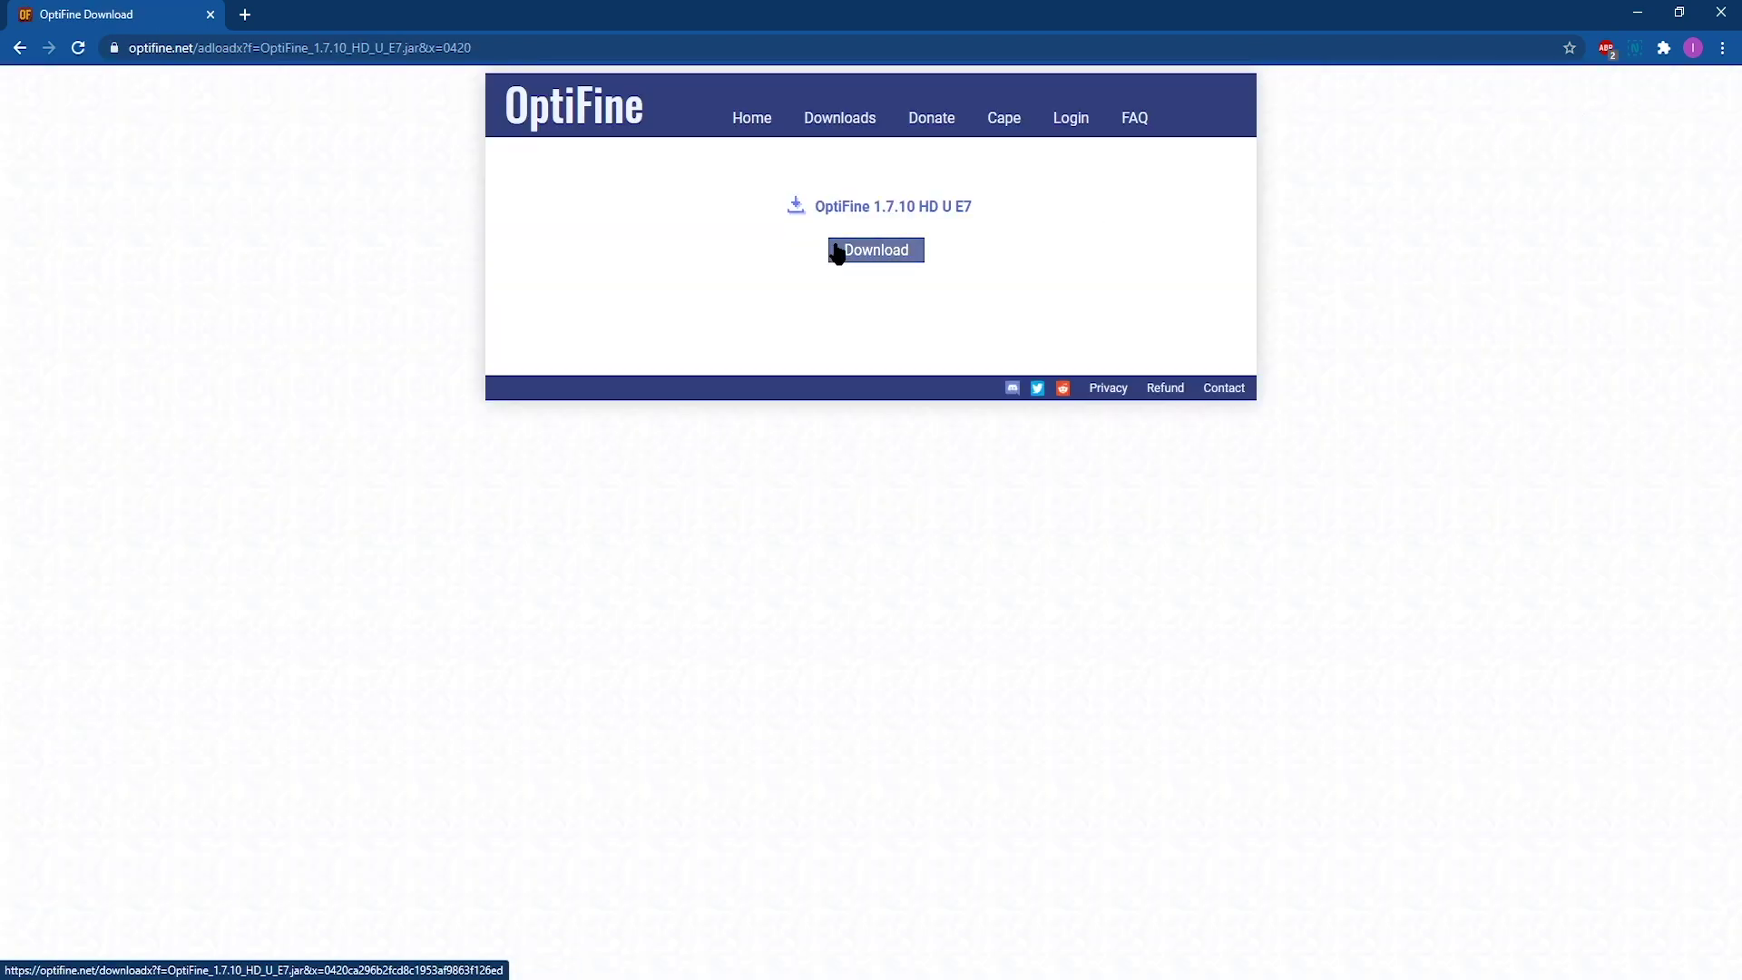
{"action": "left_click", "coordinate": [843, 254]}
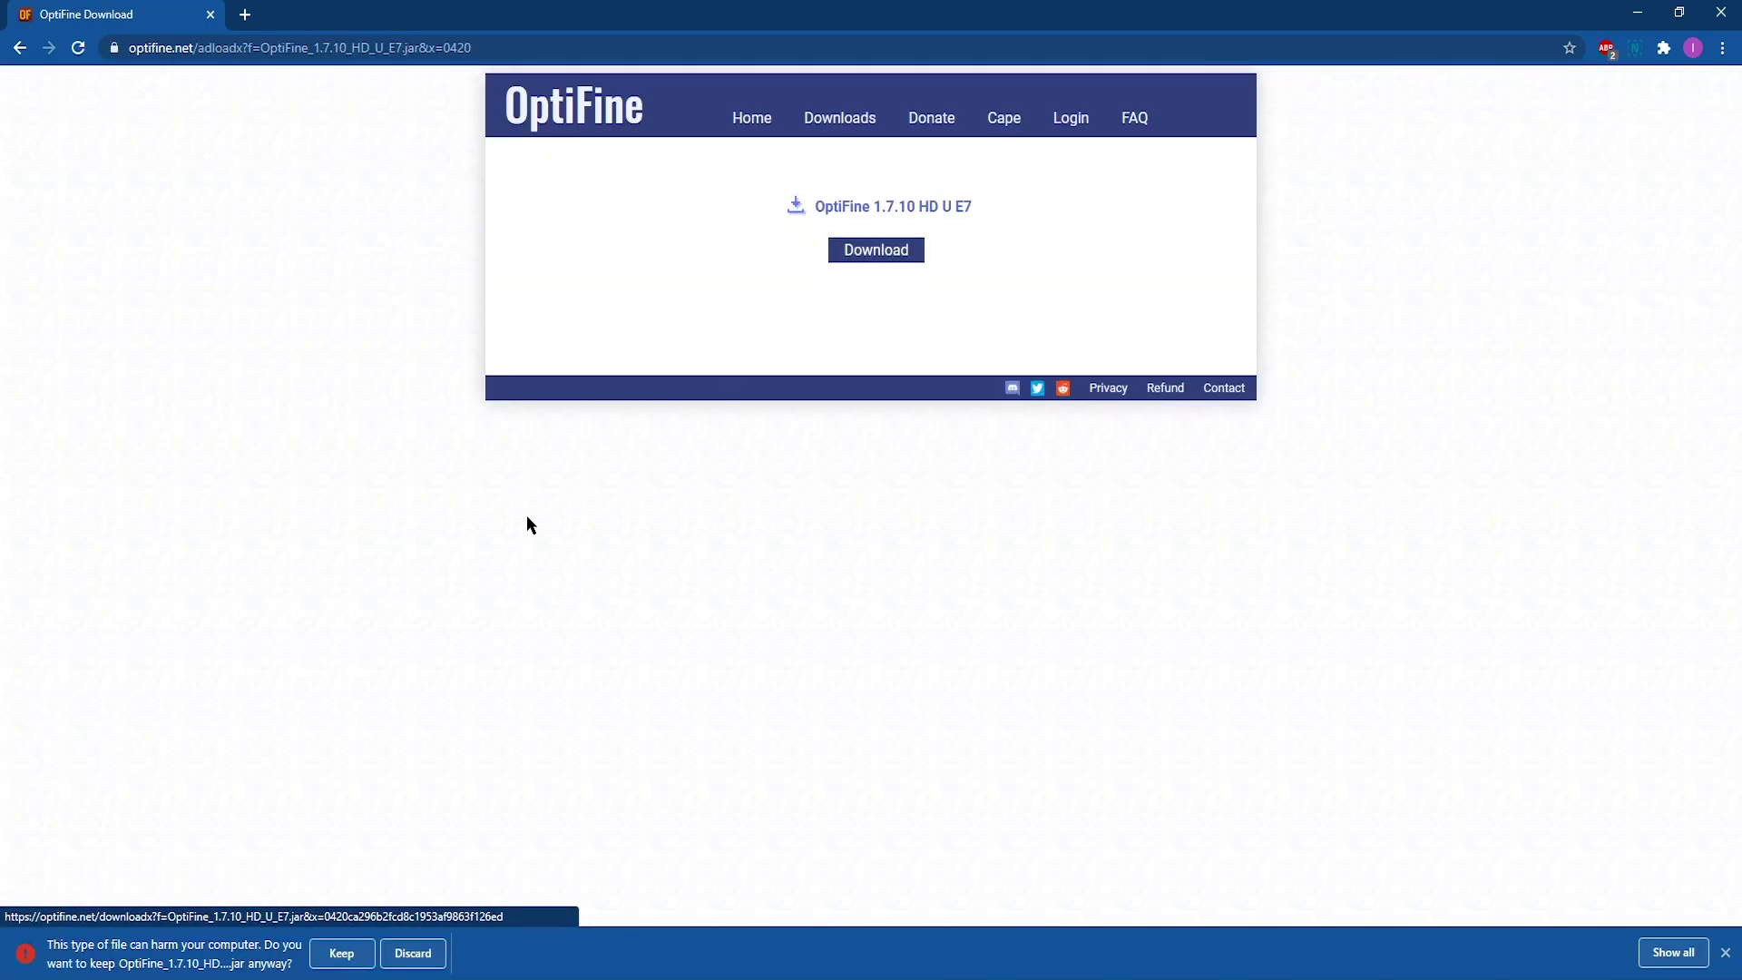
{"action": "left_click", "coordinate": [322, 962]}
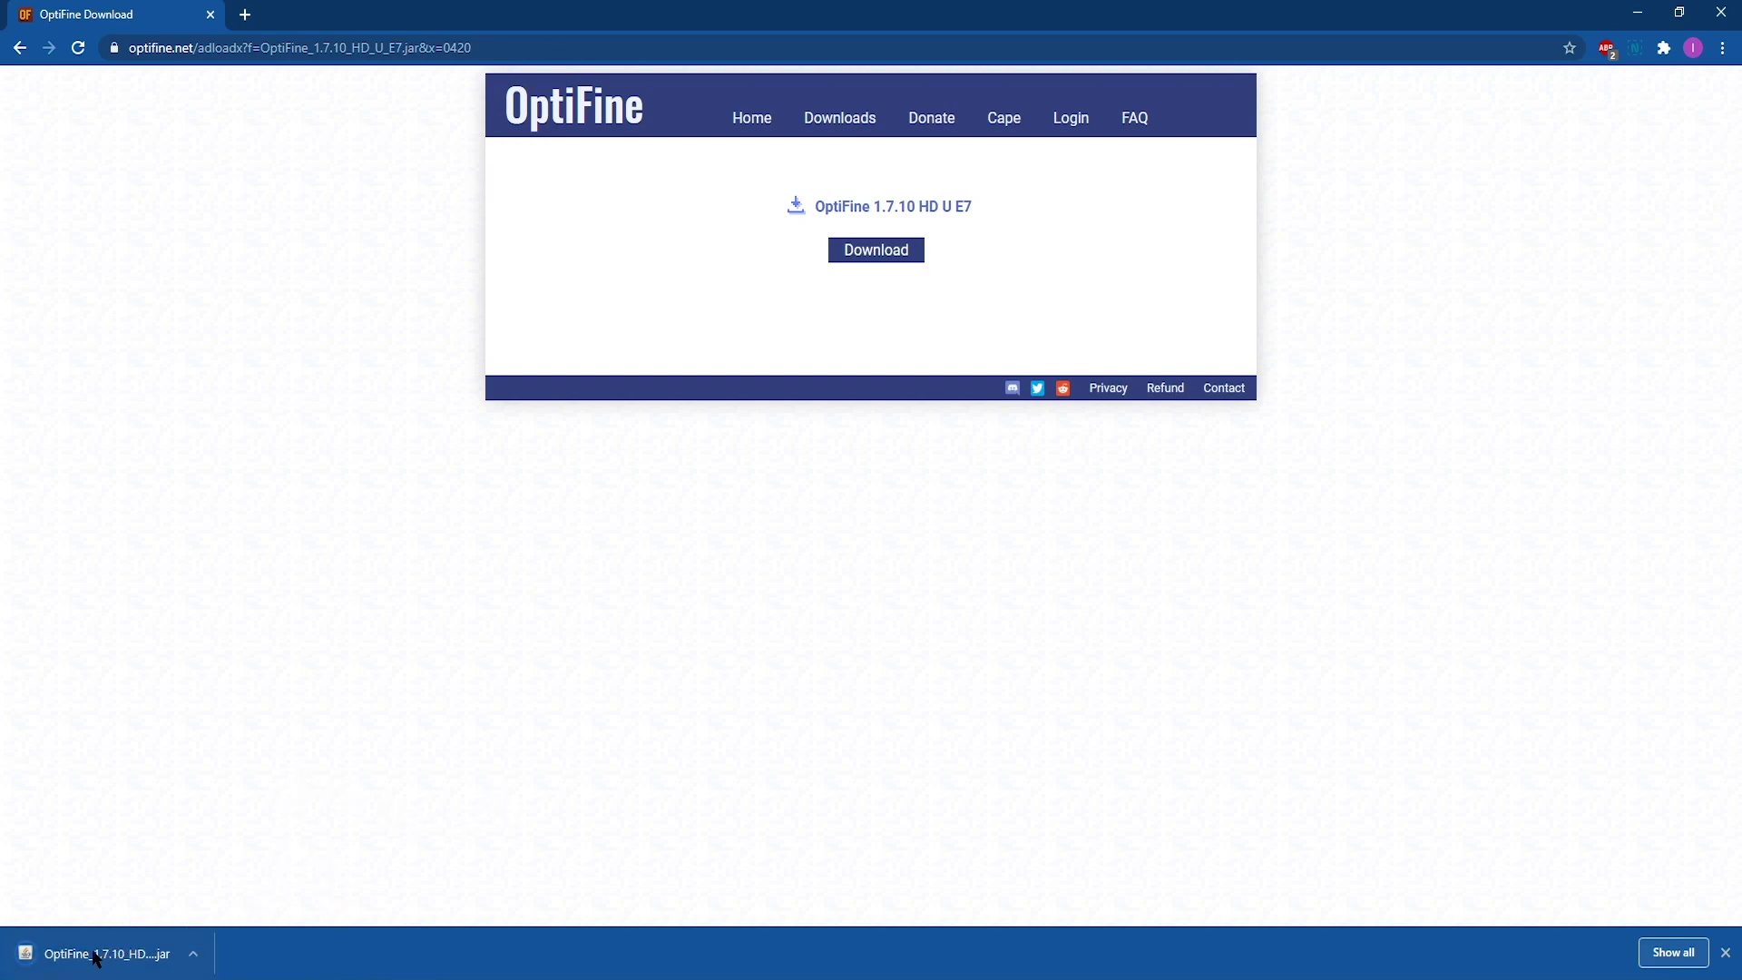
{"action": "left_click_drag", "start_coordinate": [118, 957], "coordinate": [738, 372]}
{"action": "key", "text": "alt+Tab"}
{"action": "key", "text": "alt+Tab"}
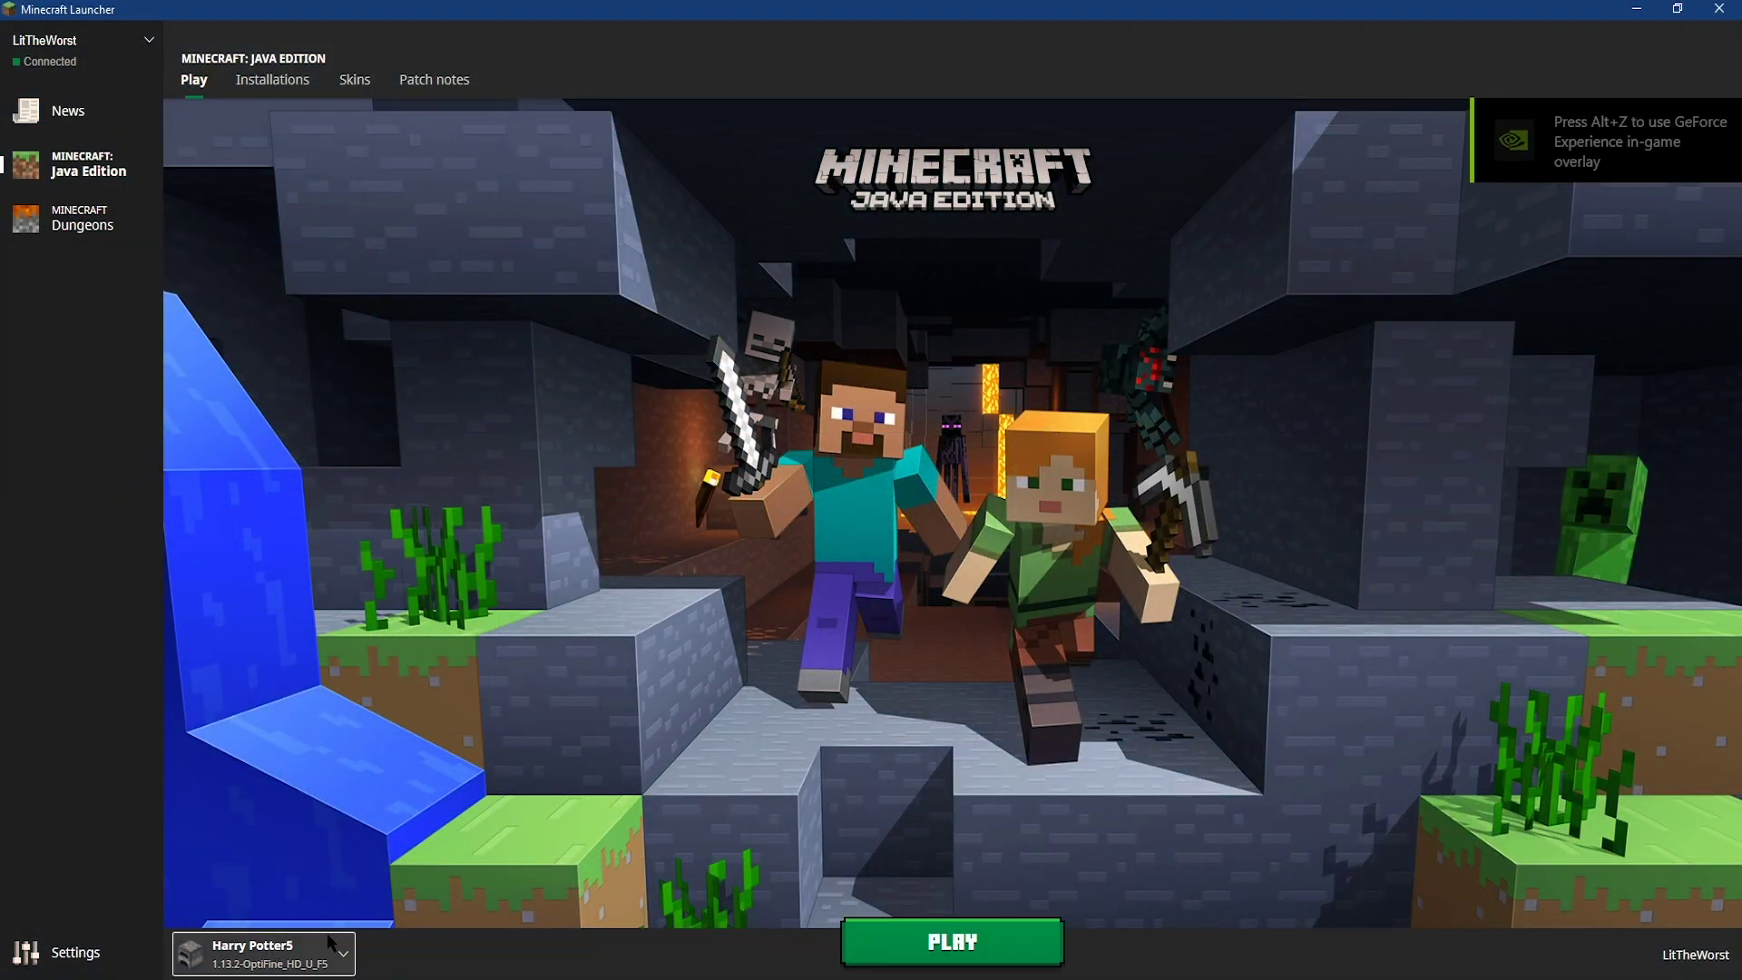
Choose the Latest release 1.16.3 installation from the list beside PLAY
{"action": "left_click", "coordinate": [272, 951]}
{"action": "scroll", "coordinate": [305, 816], "scroll_direction": "down", "scroll_amount": 2}
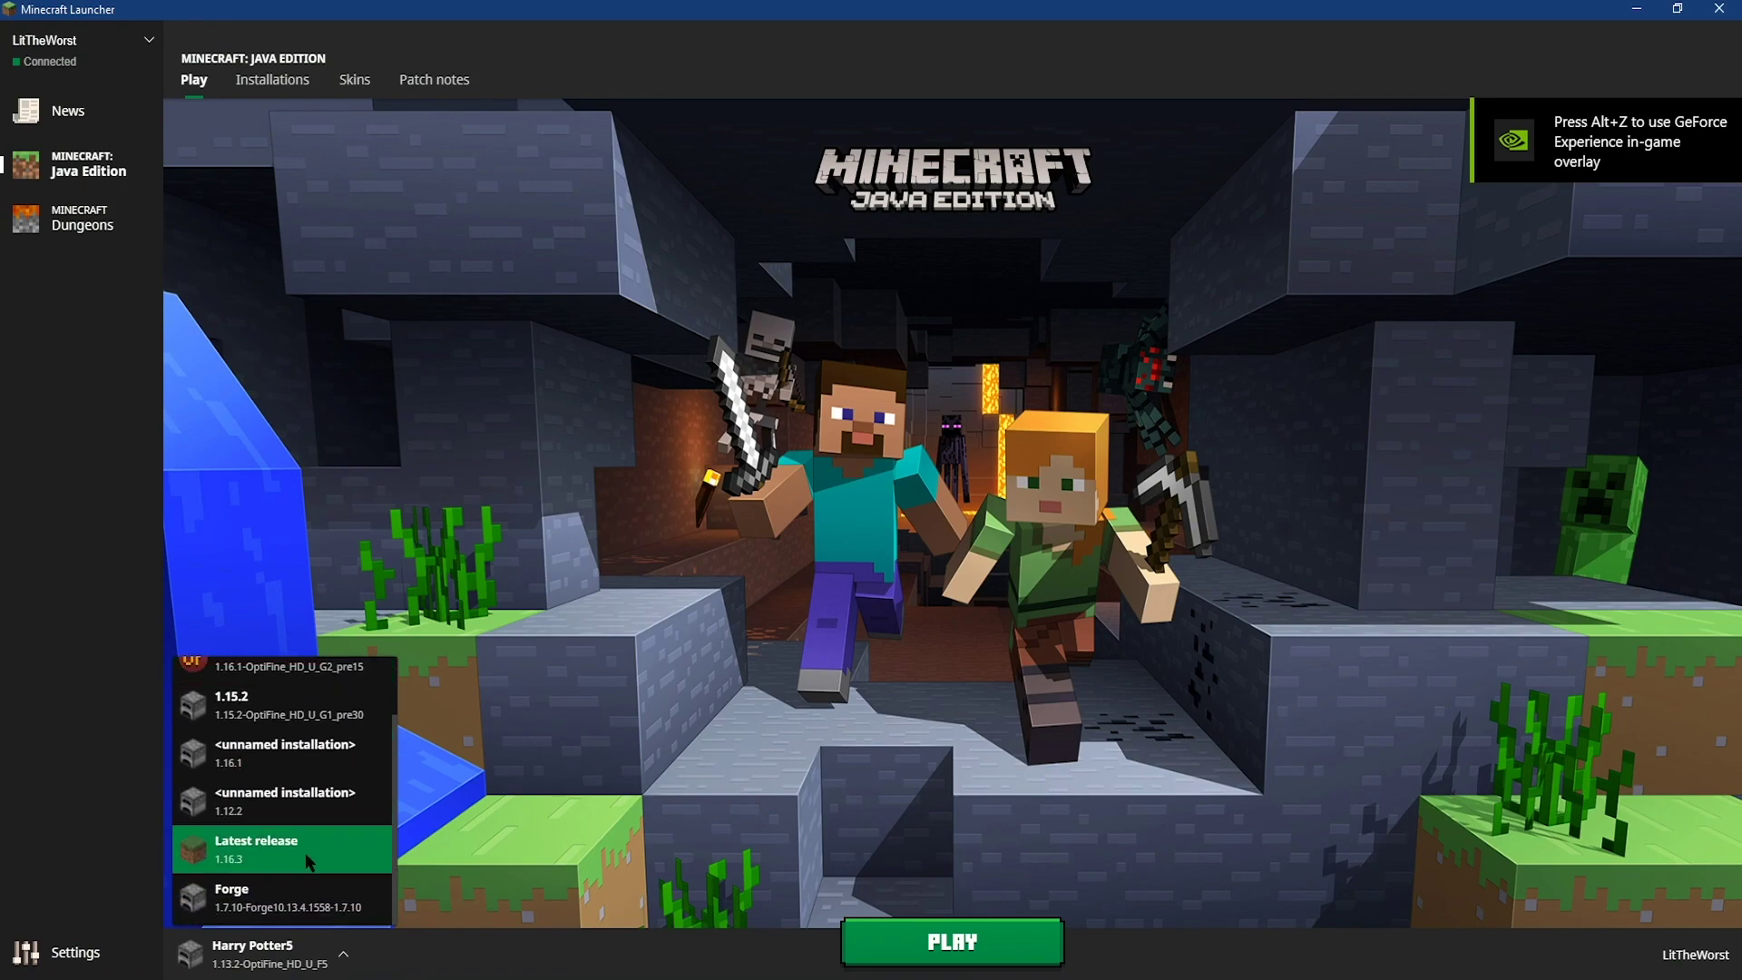
{"action": "left_click", "coordinate": [304, 858]}
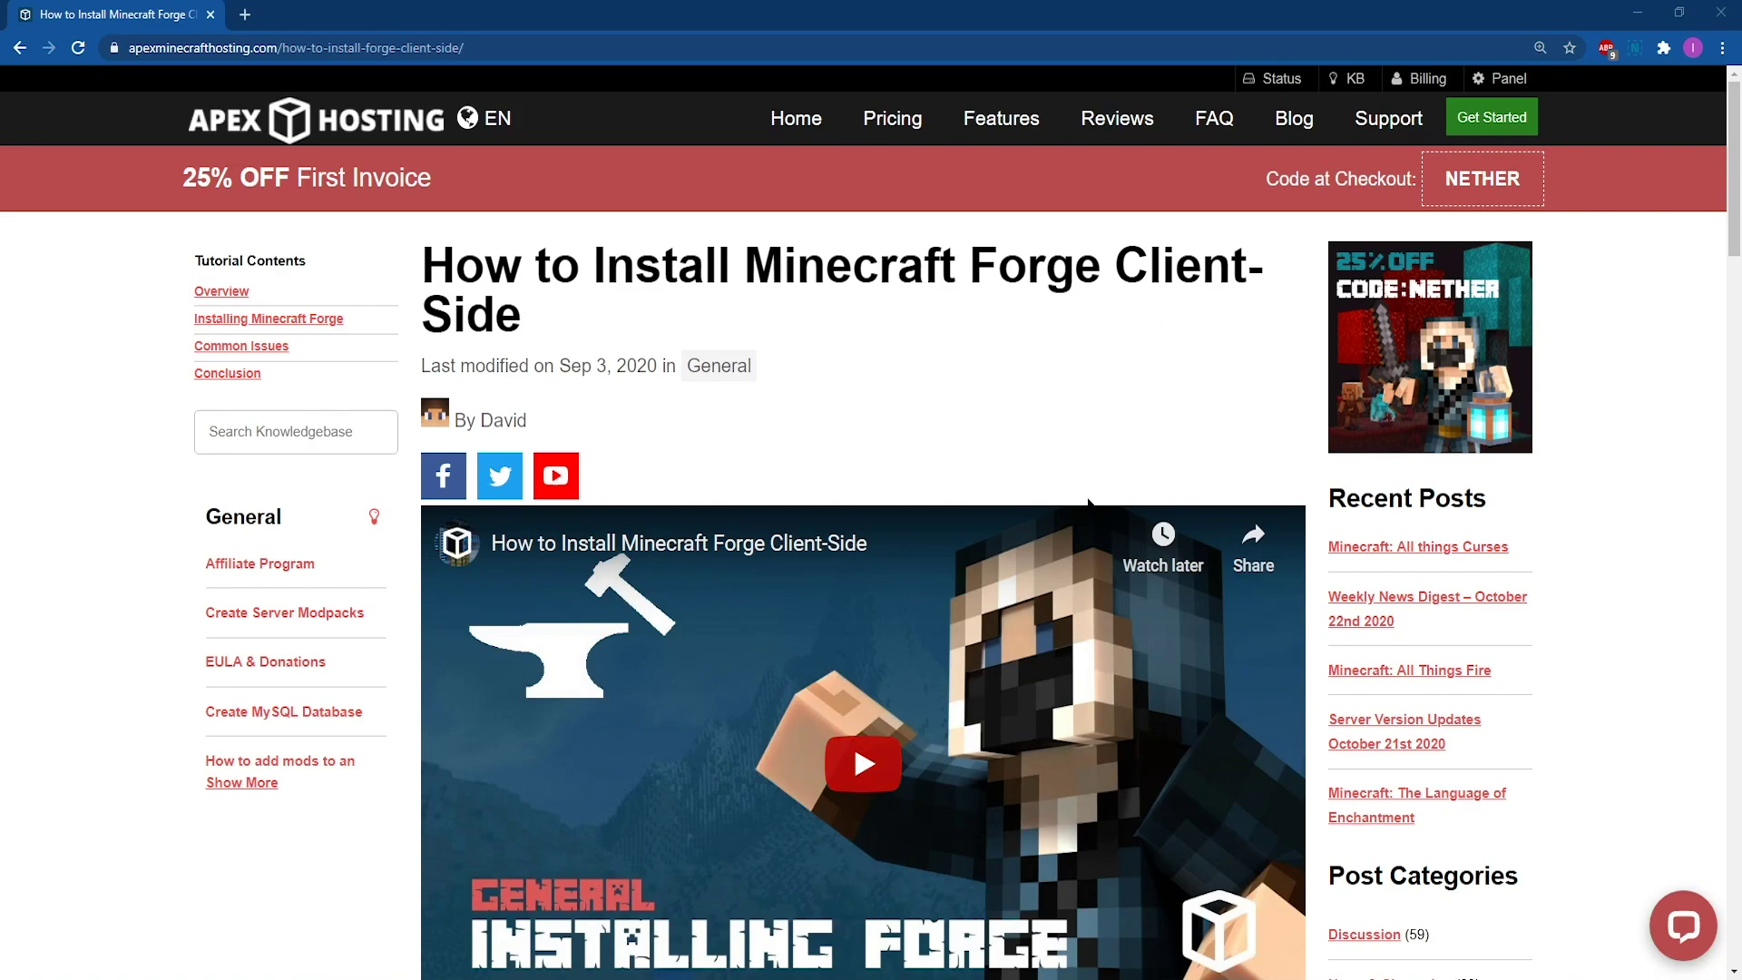
Scroll through the Installing Minecraft Forge steps after briefly playing and pausing the tutorial video
{"action": "scroll", "coordinate": [862, 763], "scroll_direction": "down", "scroll_amount": 4}
{"action": "left_click", "coordinate": [853, 409]}
{"action": "left_click", "coordinate": [461, 622]}
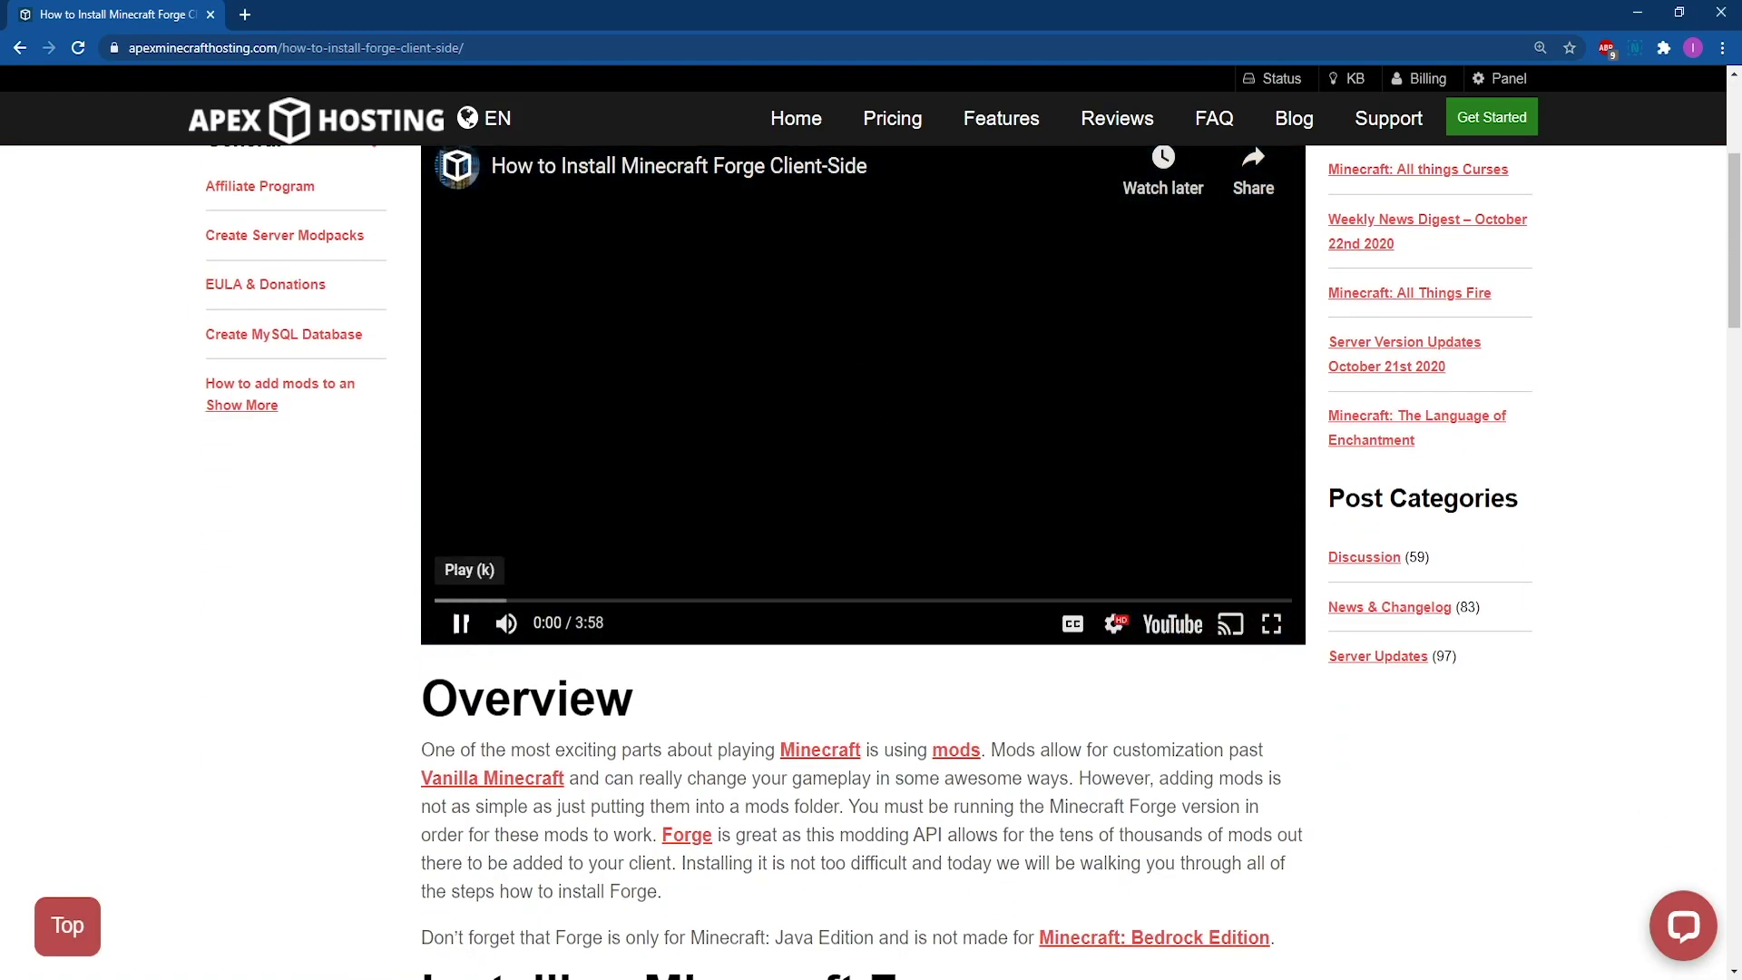
{"action": "scroll", "coordinate": [1044, 666], "scroll_direction": "down", "scroll_amount": 4}
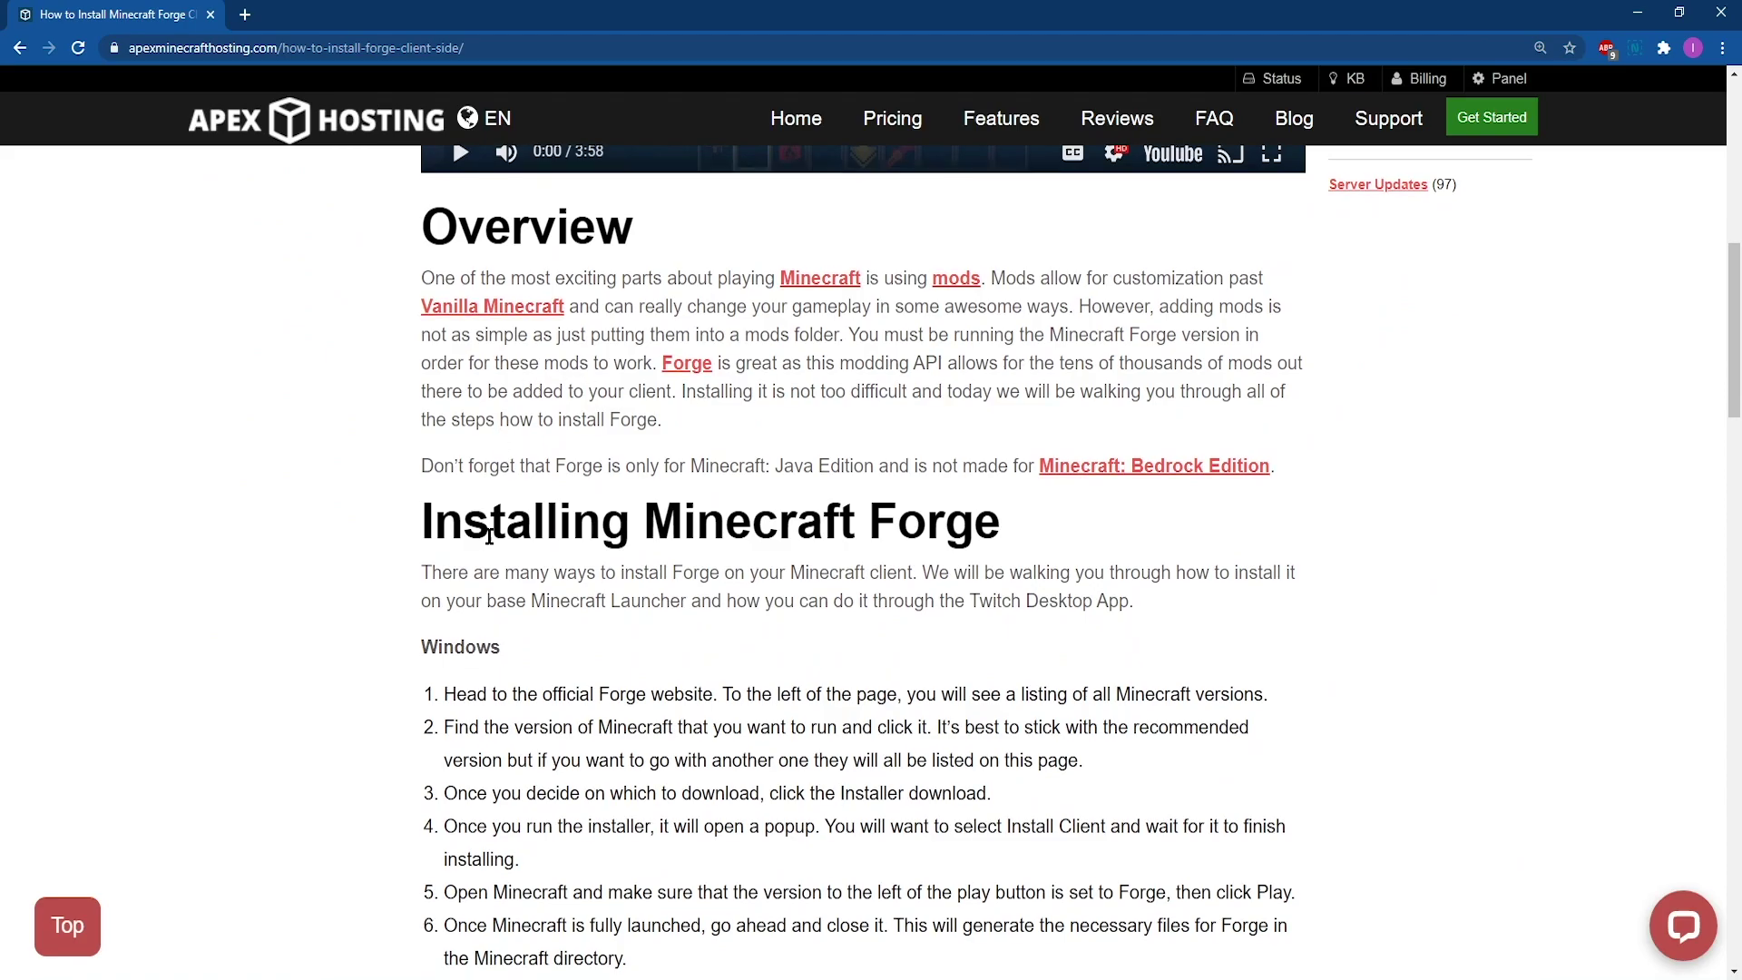
{"action": "scroll", "coordinate": [946, 623], "scroll_direction": "down", "scroll_amount": 19}
{"action": "scroll", "coordinate": [969, 706], "scroll_direction": "down", "scroll_amount": 4}
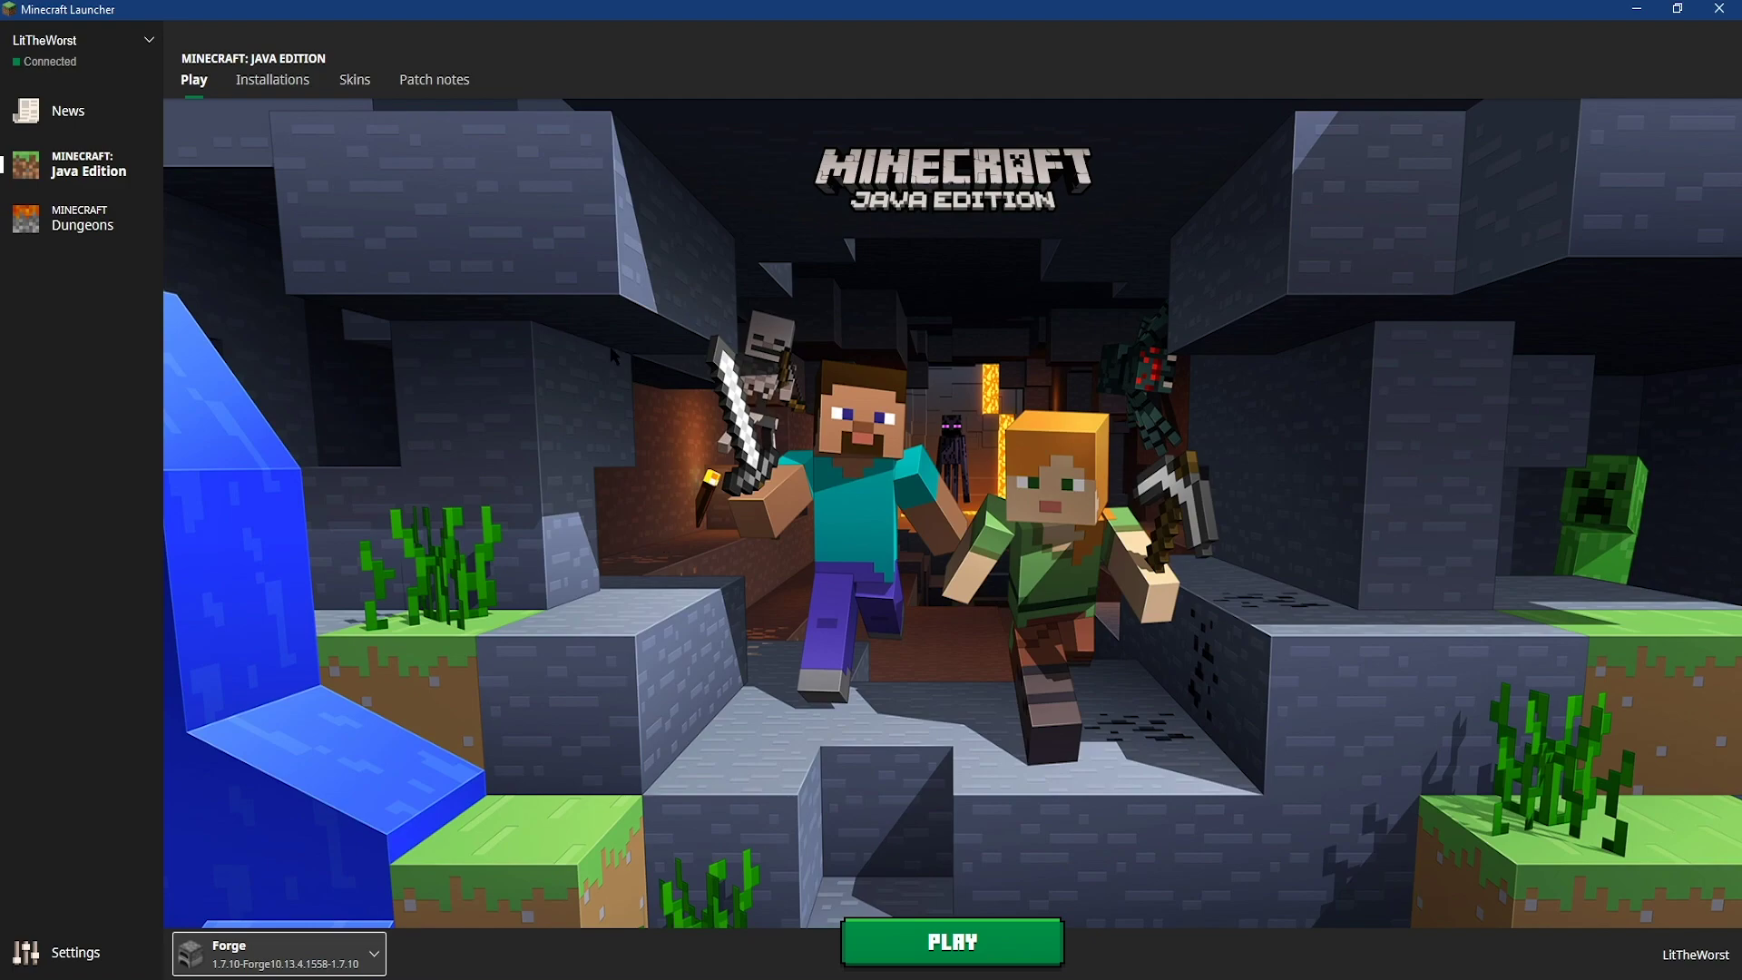
Open the mods folder inside AppData\Roaming\.minecraft via %appdata%
{"action": "key", "text": "super"}
{"action": "type", "text": "%"}
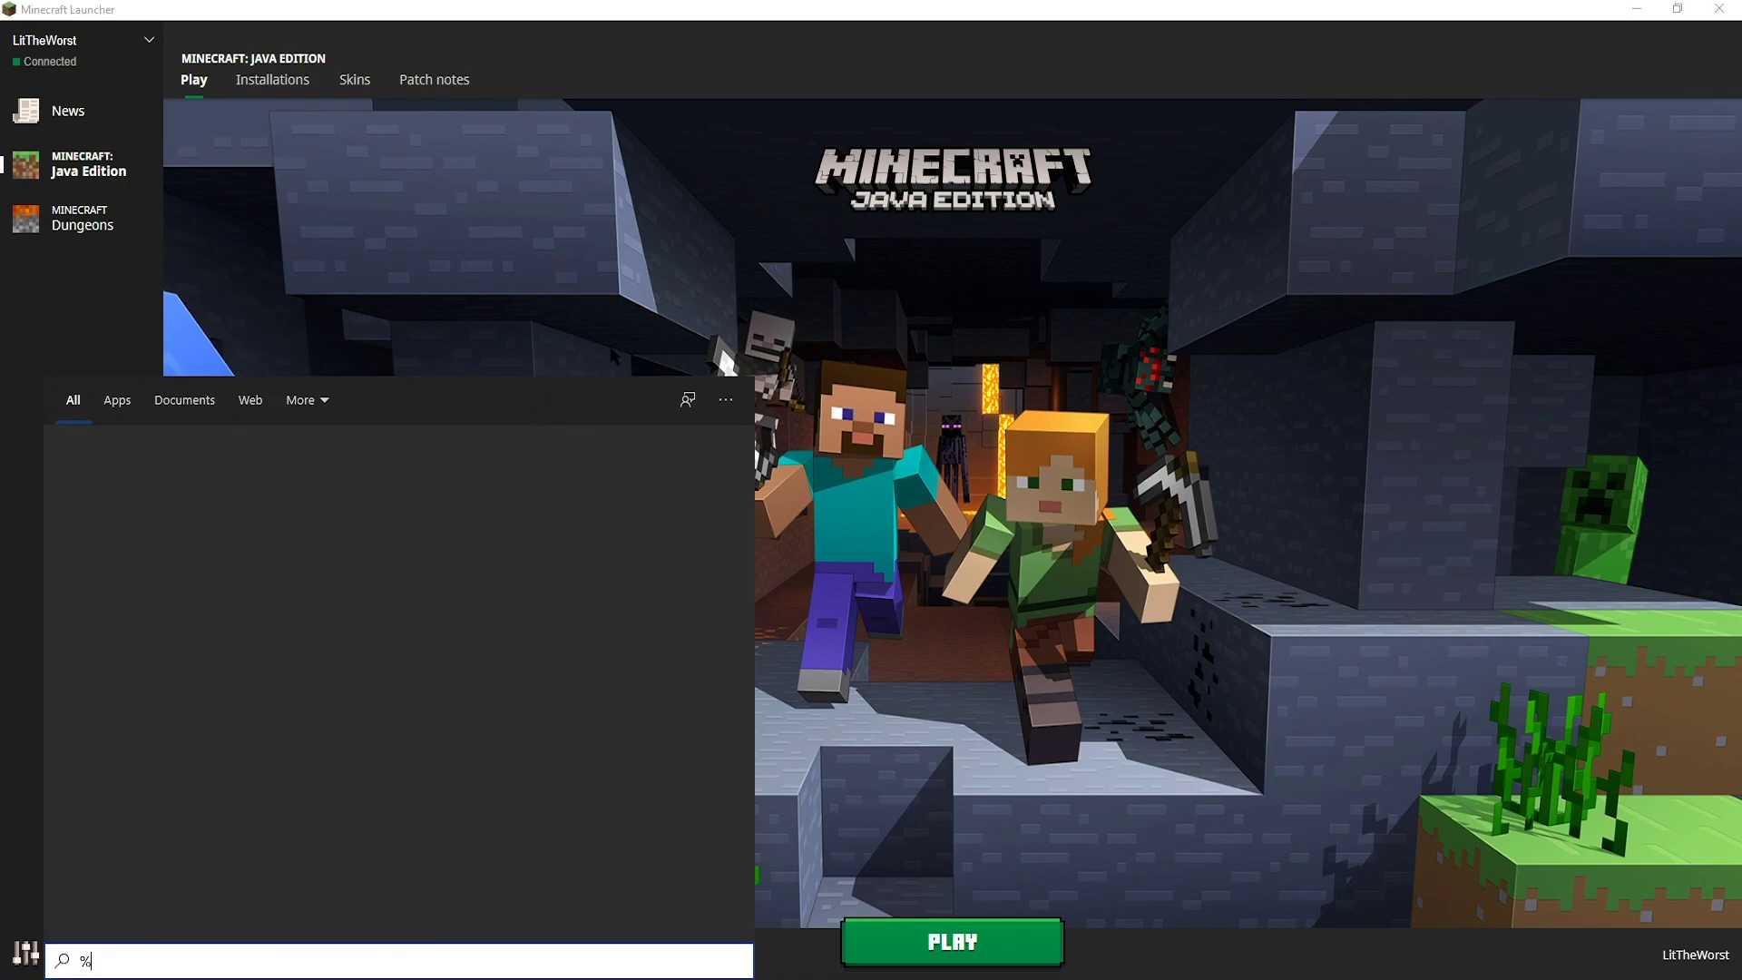
{"action": "type", "text": "appdata%"}
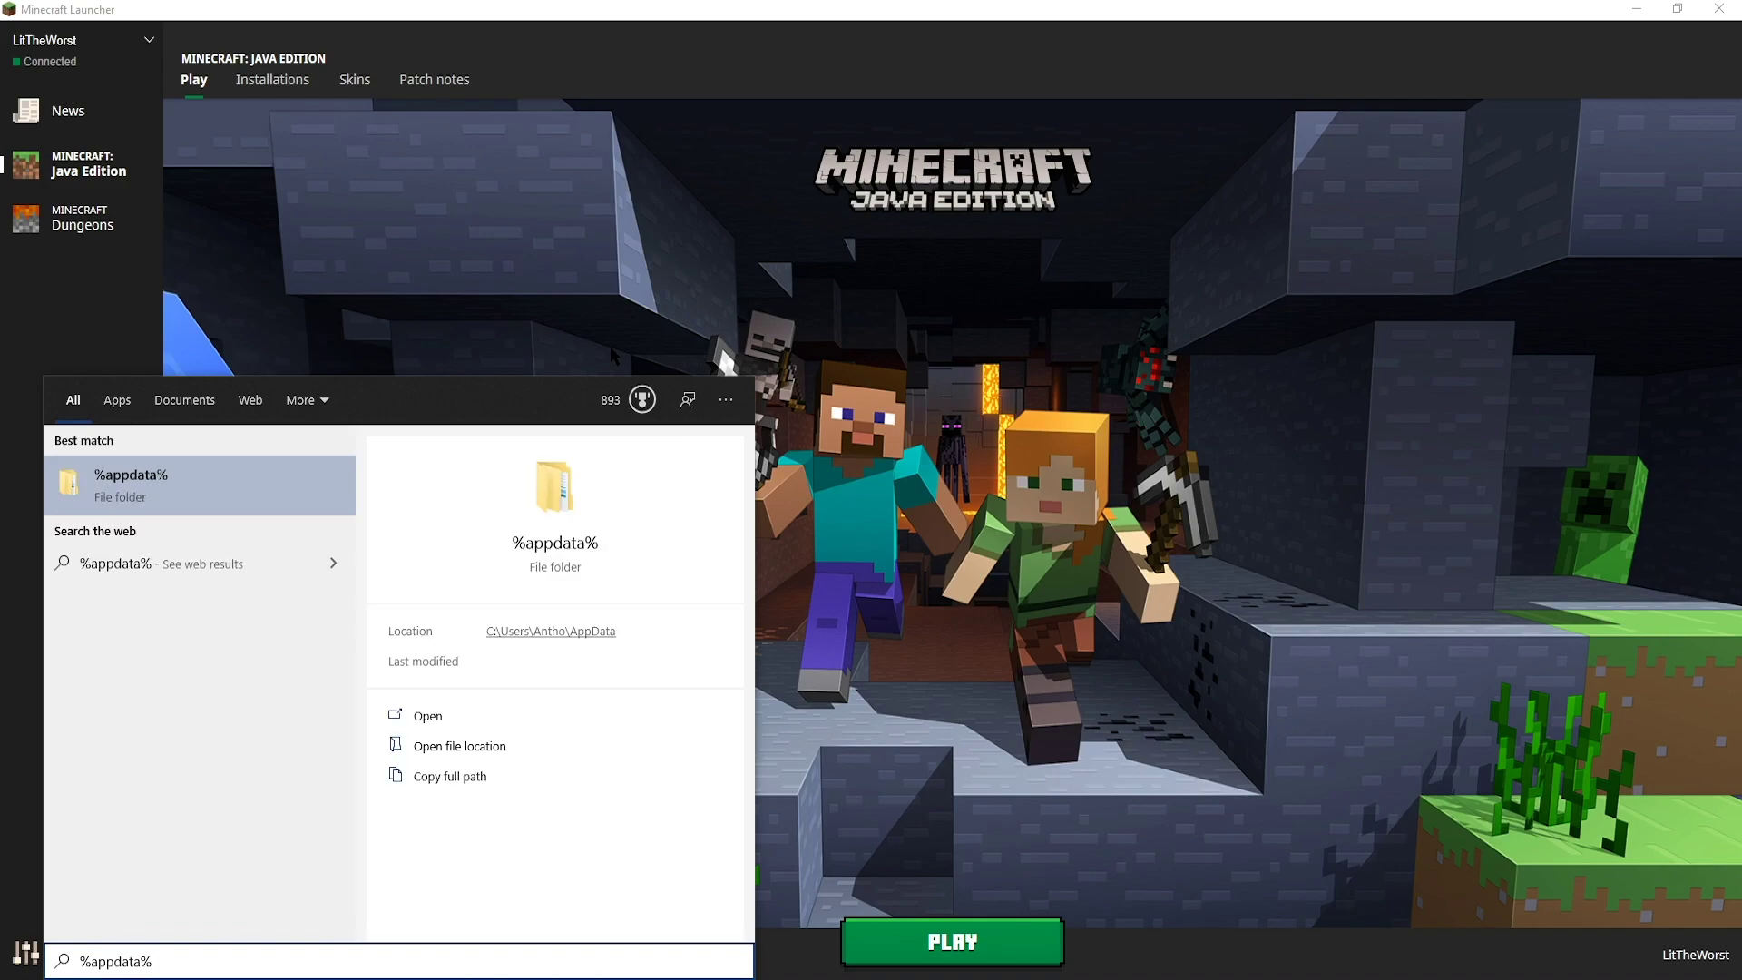
{"action": "key", "text": "Return"}
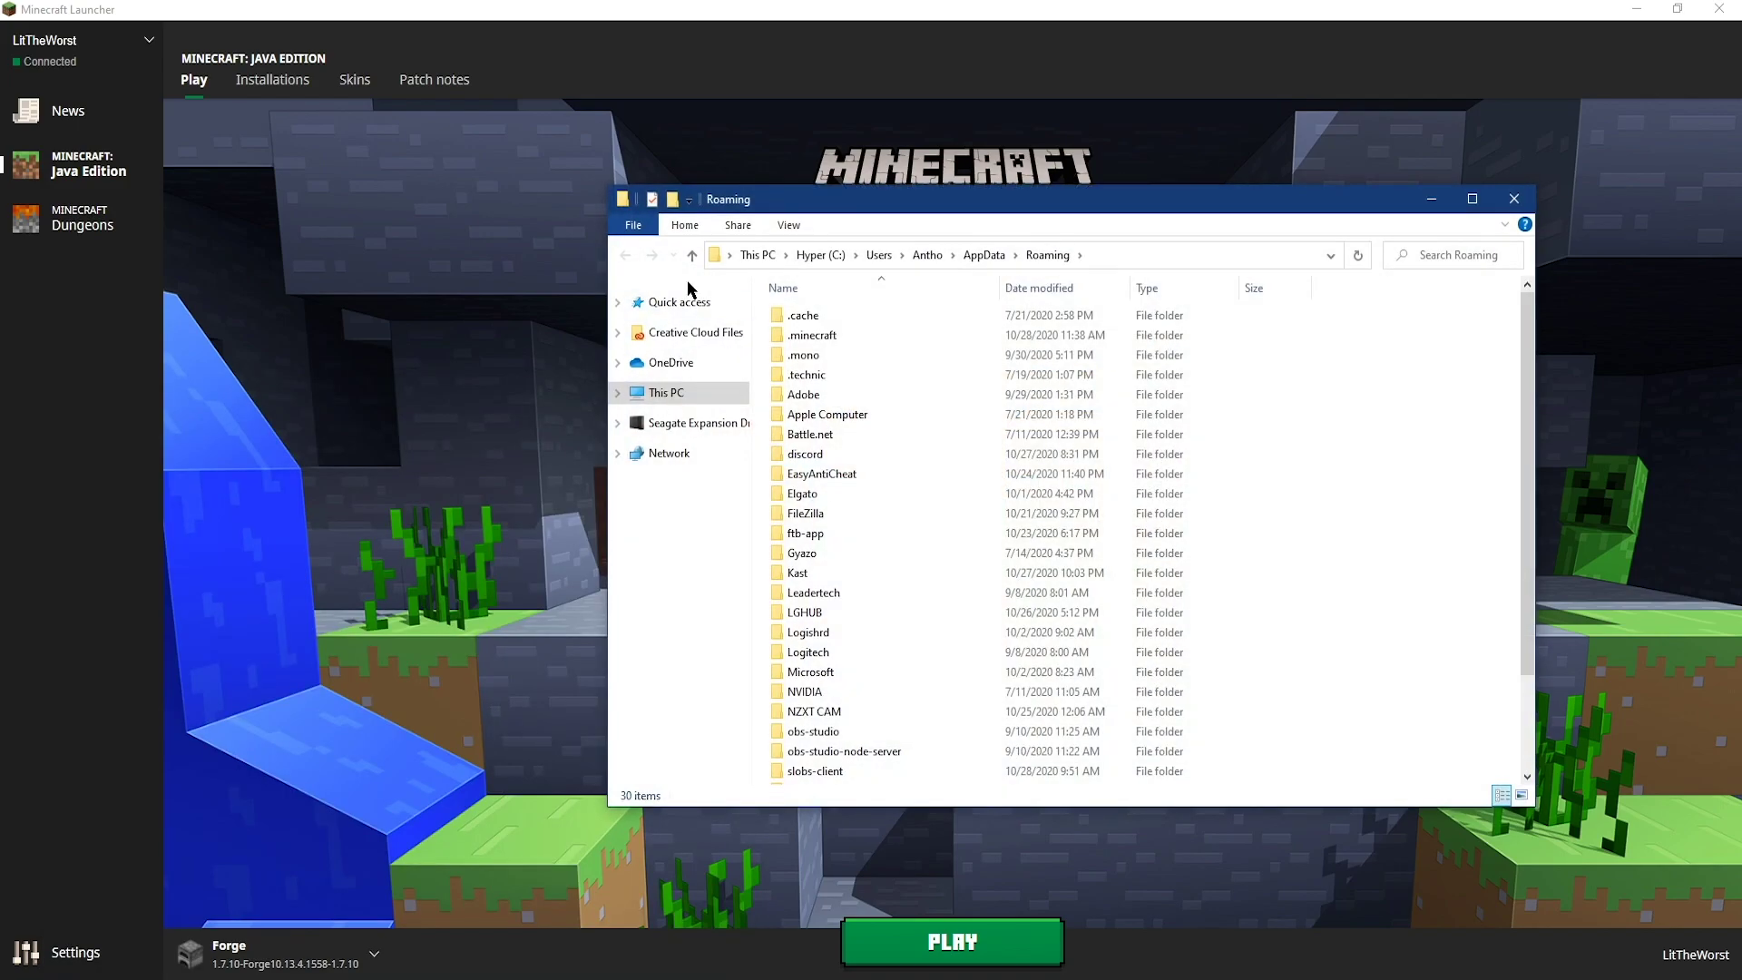
{"action": "left_click_drag", "start_coordinate": [794, 206], "coordinate": [337, 148]}
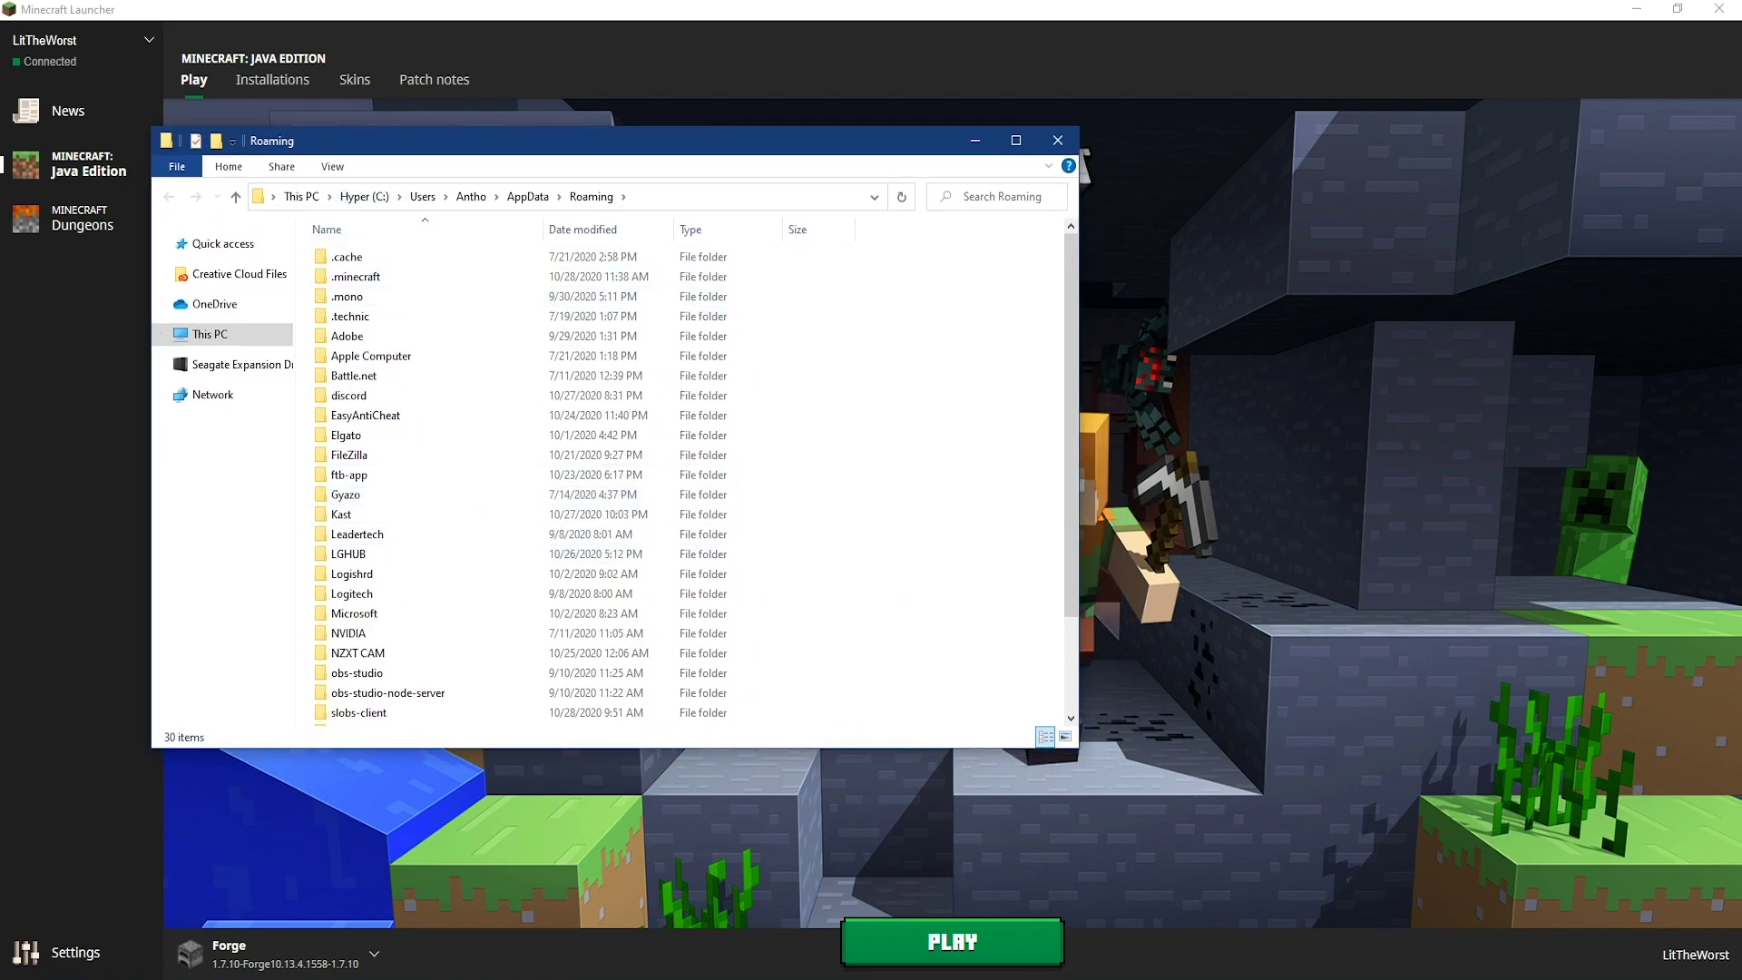
{"action": "double_click", "coordinate": [356, 277]}
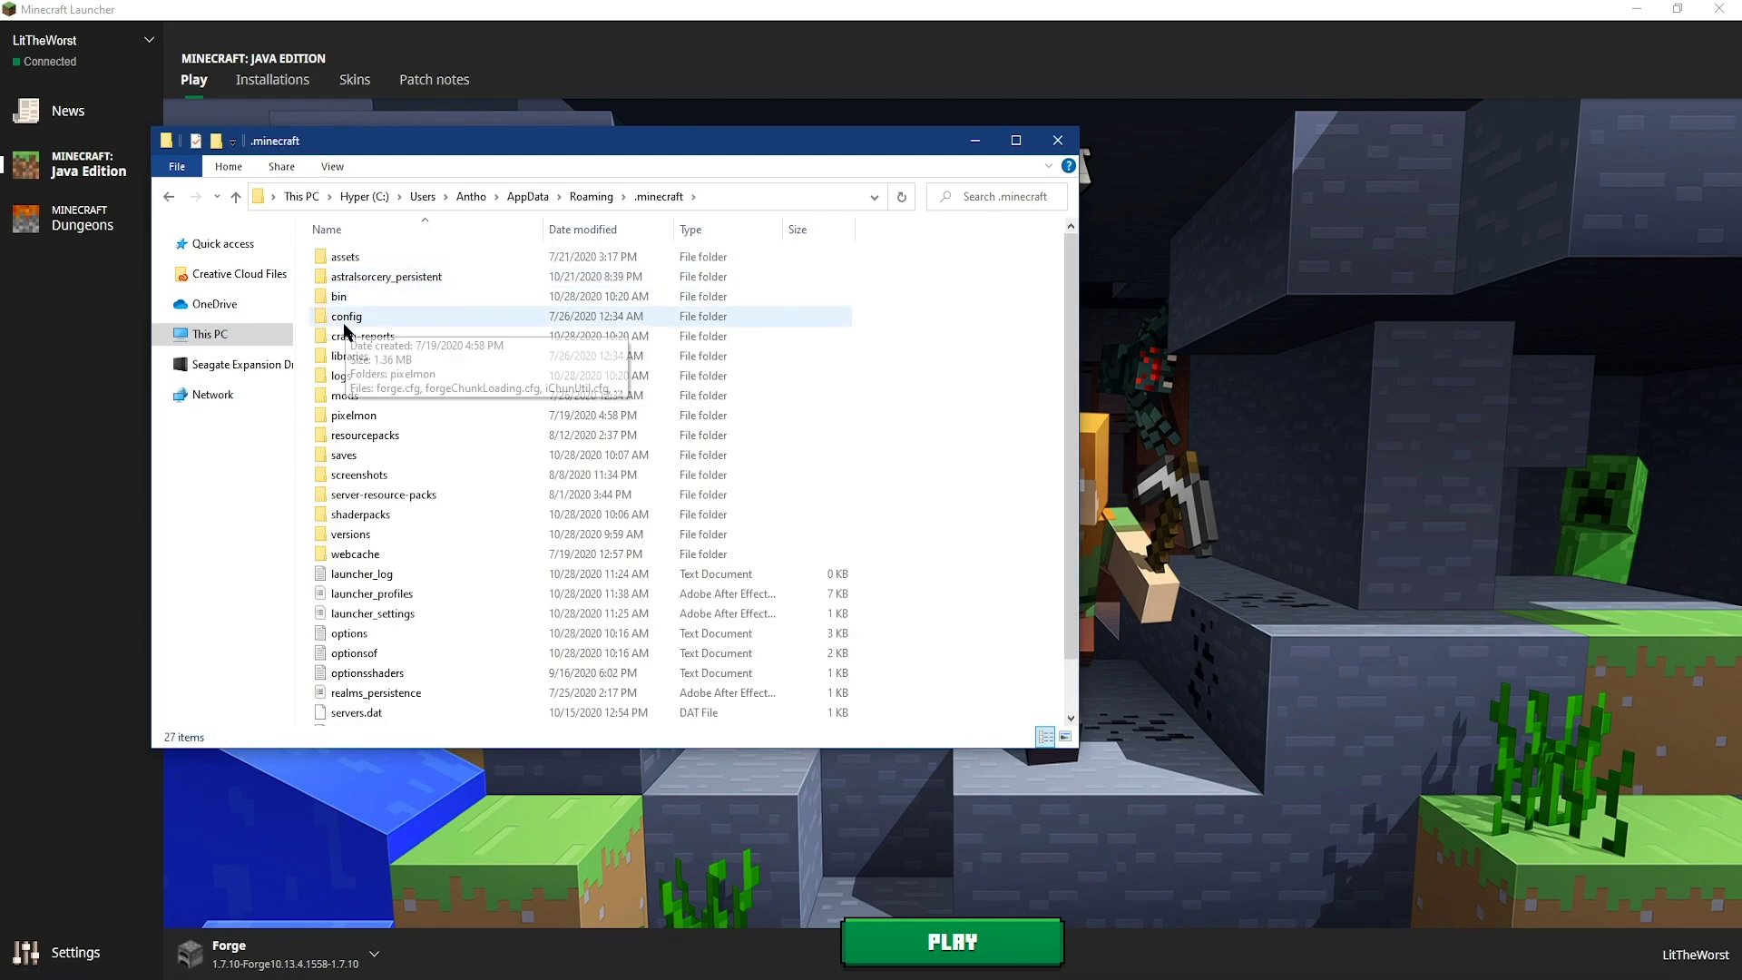
{"action": "left_click", "coordinate": [390, 400]}
{"action": "double_click", "coordinate": [392, 401]}
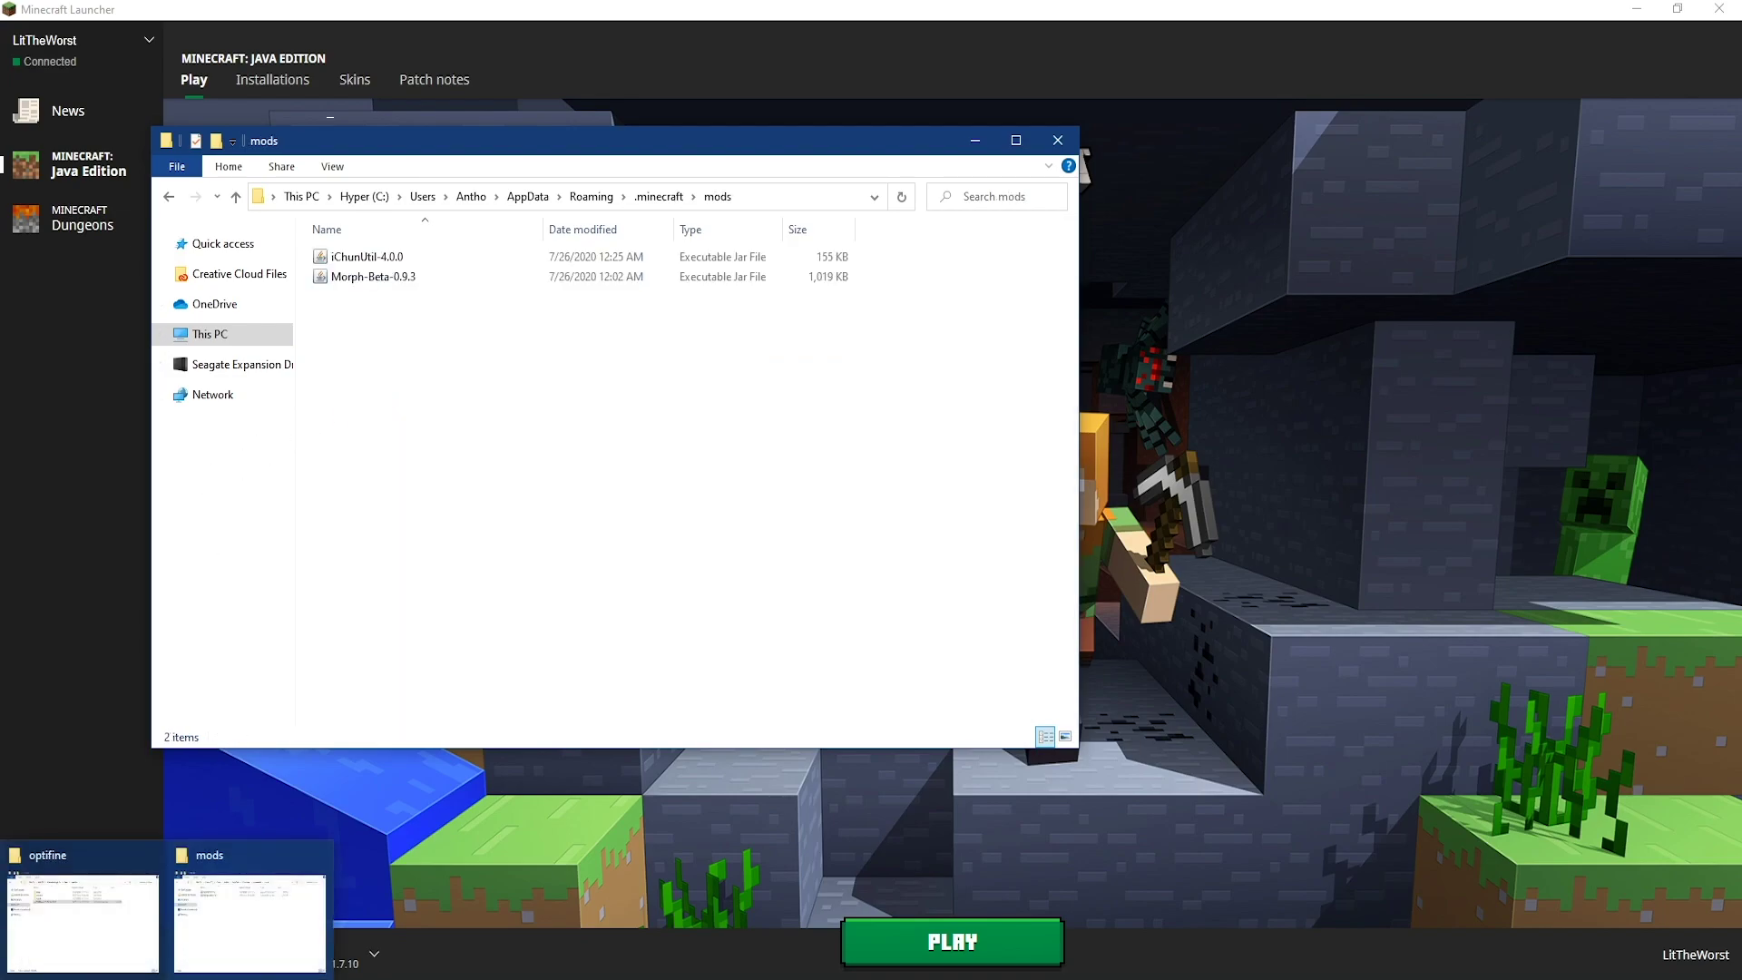
Copy the OptiFine 1.7.10 HD U E7 jar from the optifine folder into mods
{"action": "left_click", "coordinate": [247, 913]}
{"action": "left_click_drag", "start_coordinate": [941, 182], "coordinate": [1067, 114]}
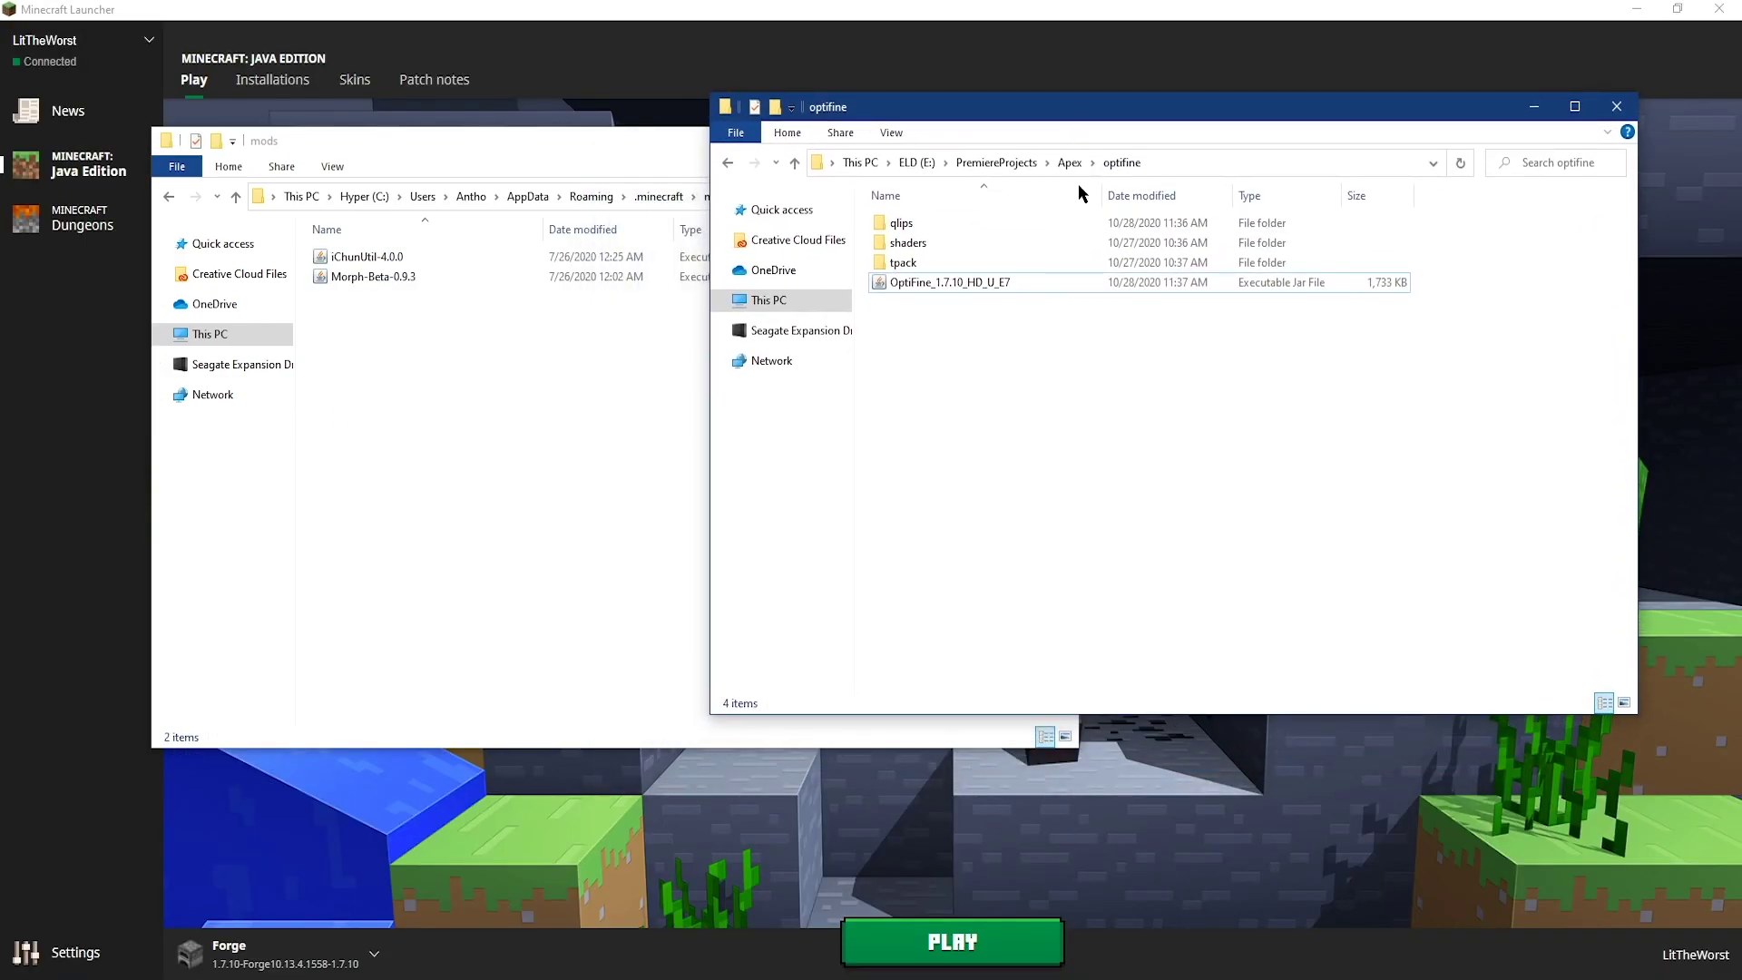
{"action": "left_click_drag", "start_coordinate": [997, 289], "coordinate": [531, 455]}
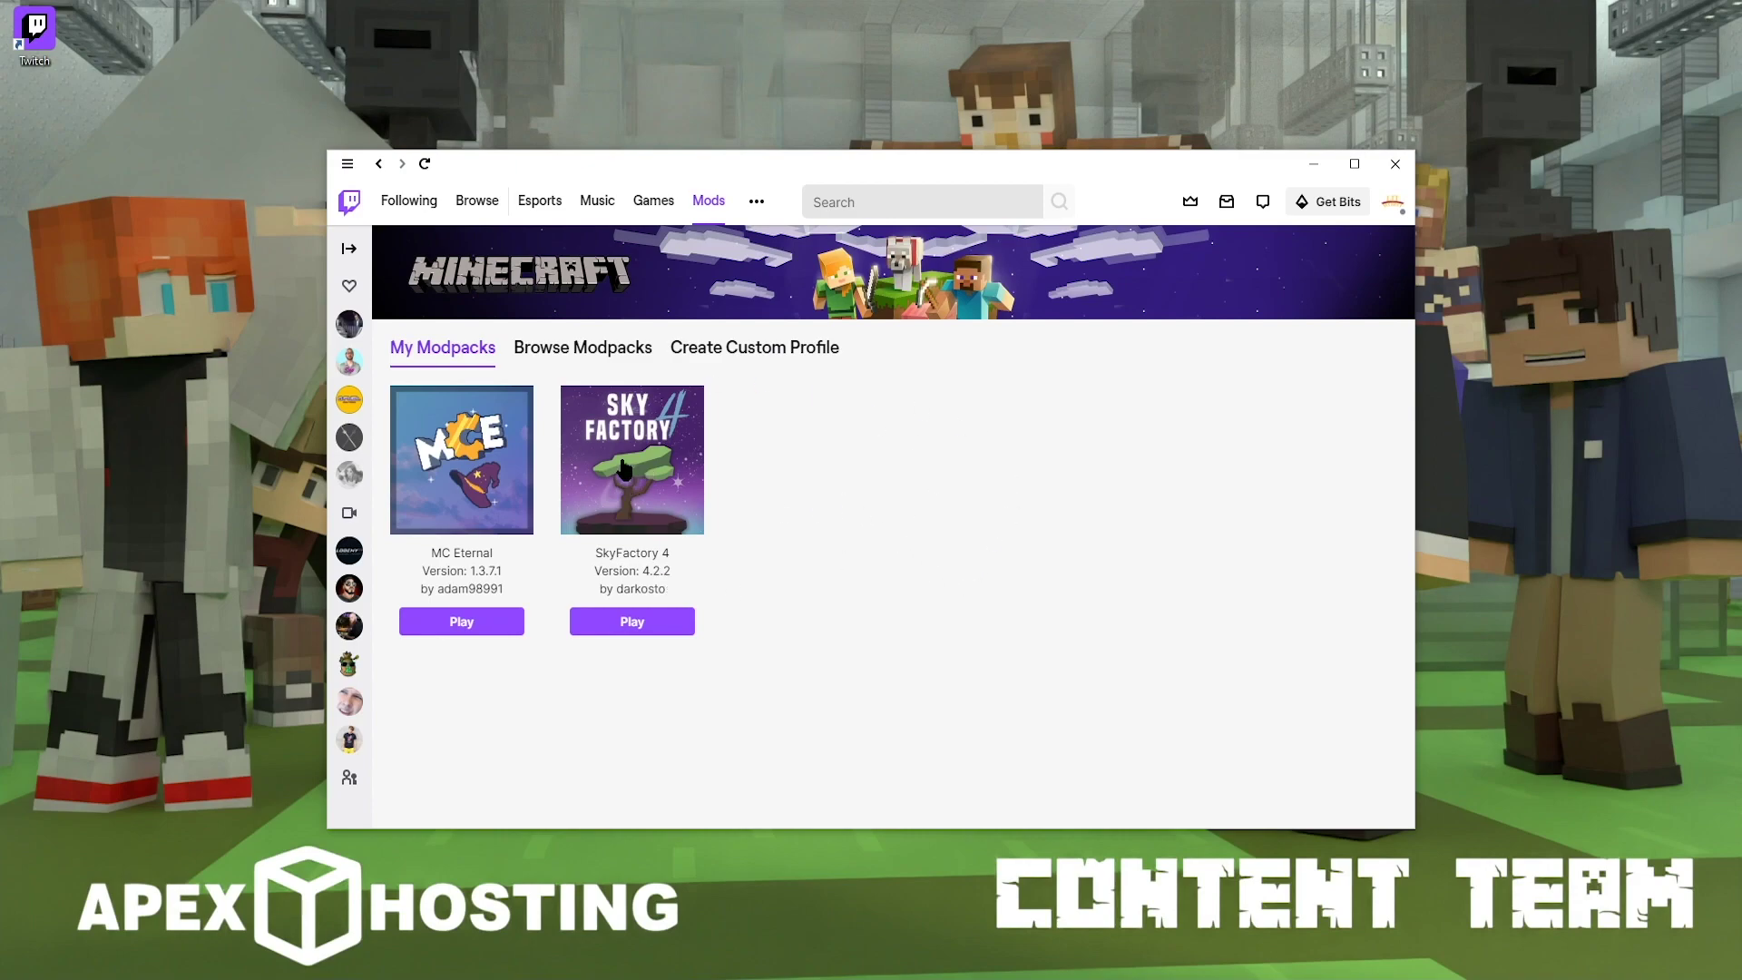
Open the SkyFactory 4 instance folder and drop the OptiFine 1.12.2 HD U F5 jar into its mods folder
{"action": "right_click", "coordinate": [641, 490]}
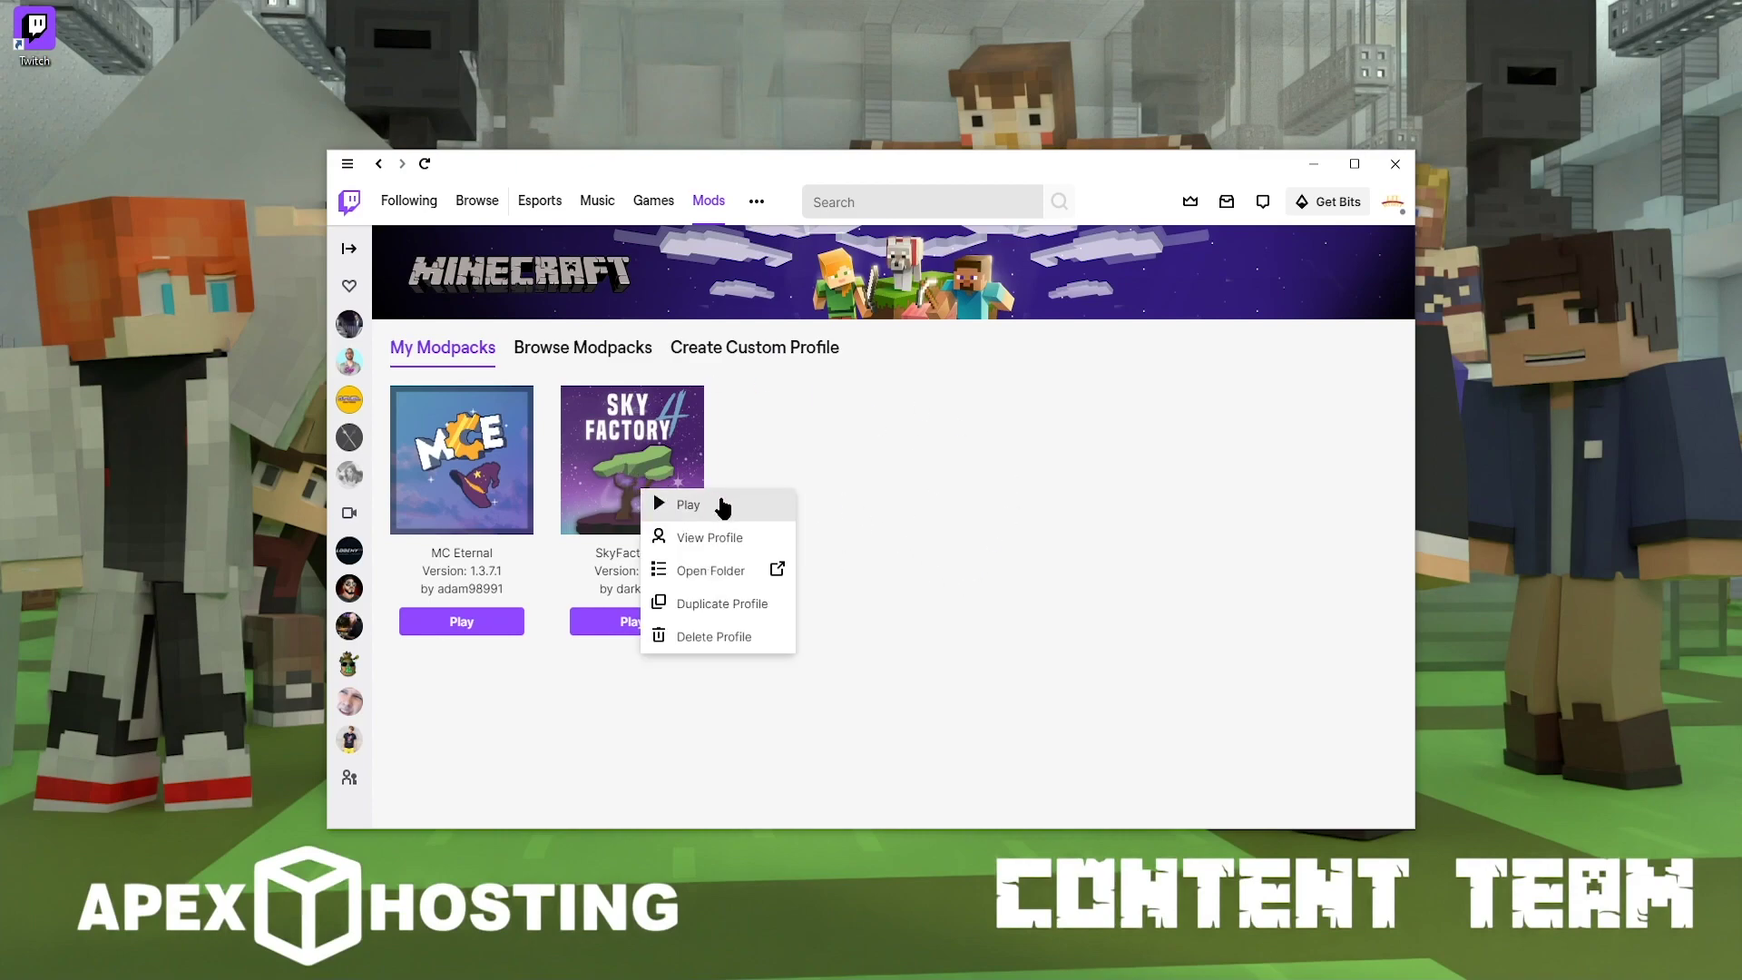
{"action": "left_click", "coordinate": [694, 579]}
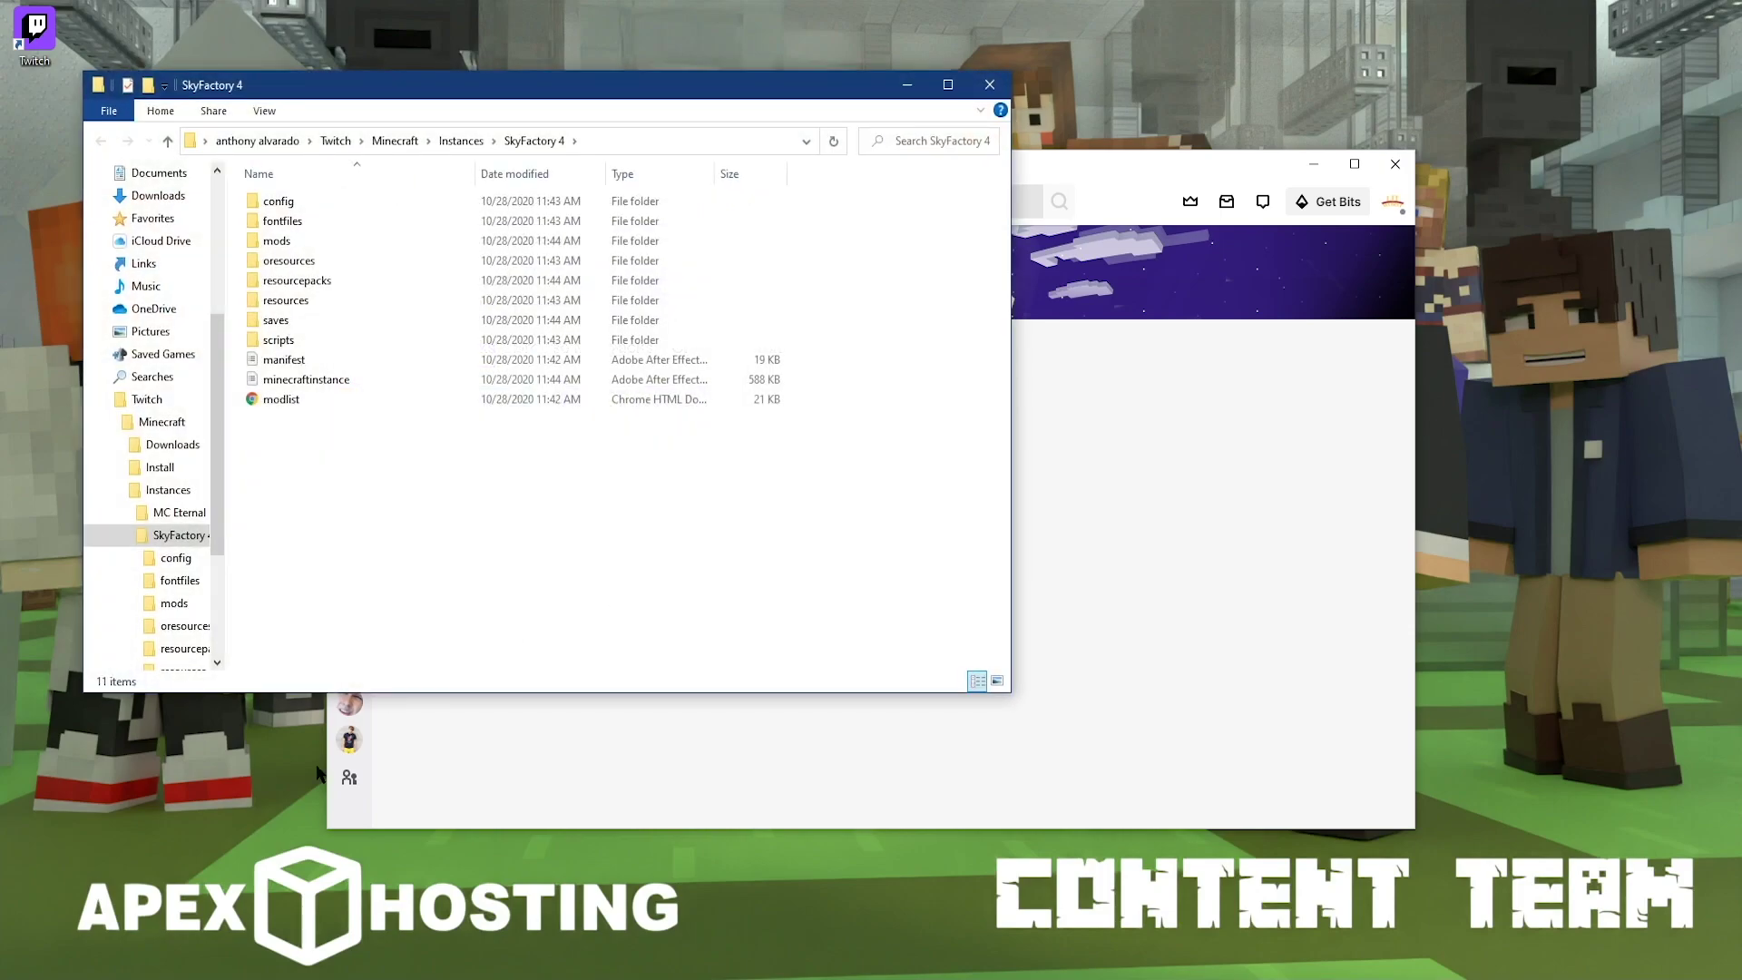
{"action": "mouse_move", "coordinate": [166, 978]}
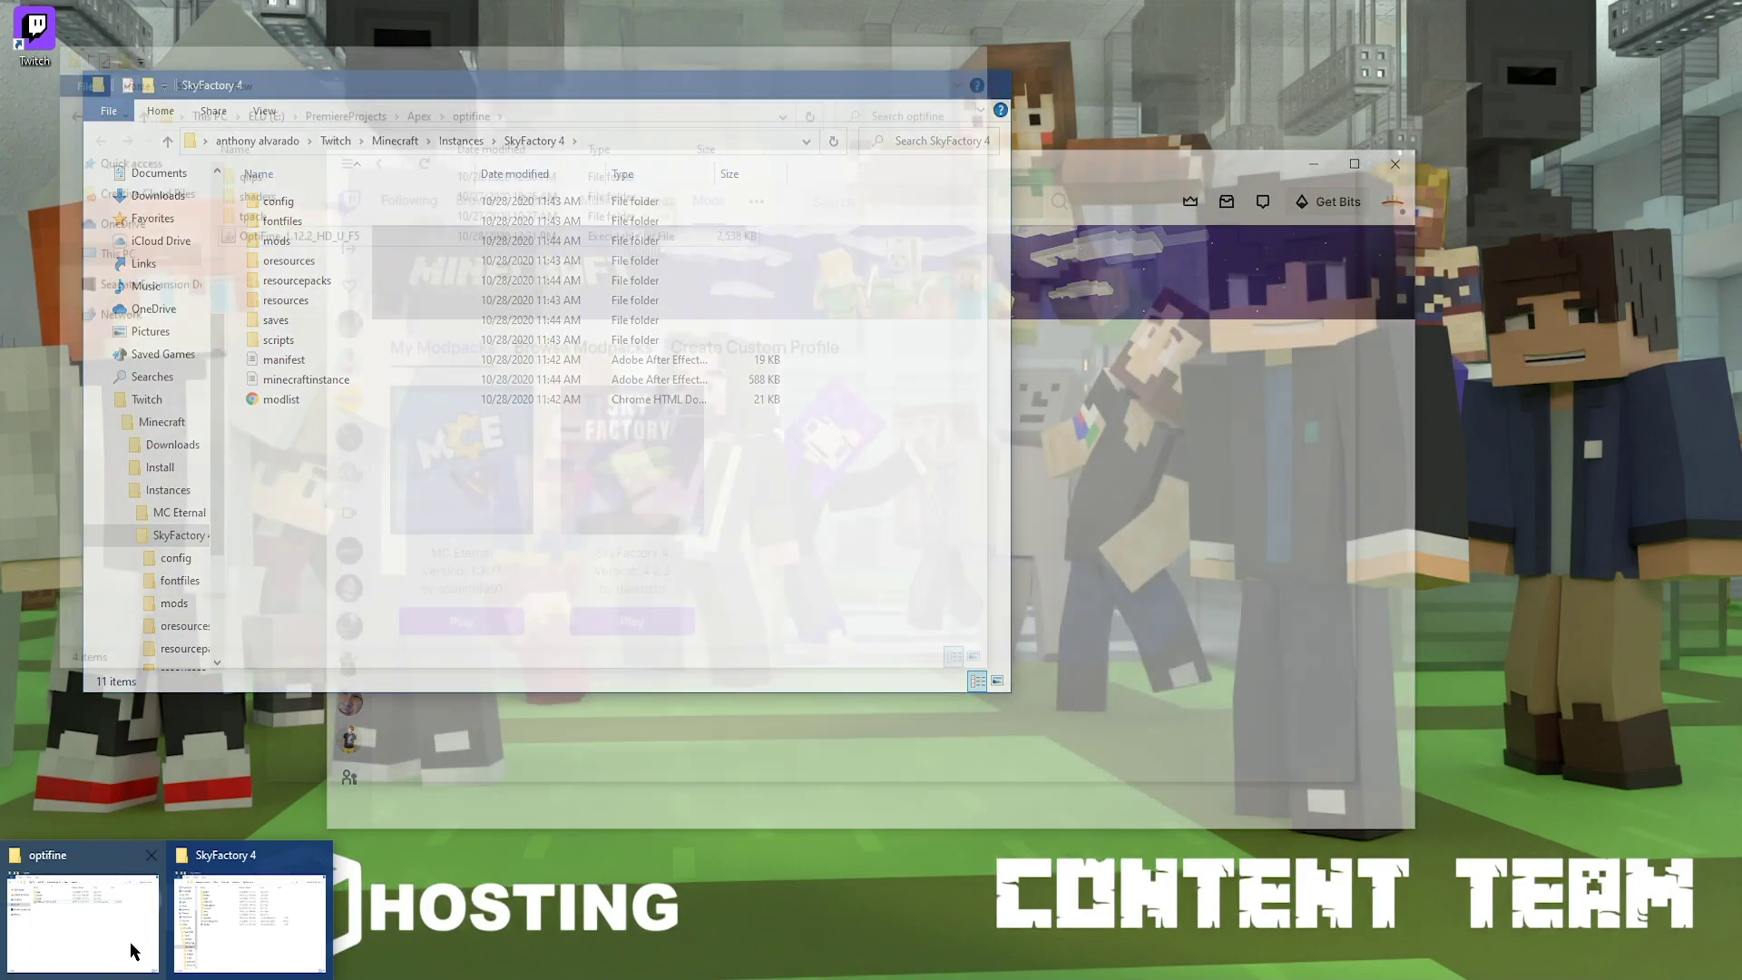
{"action": "left_click", "coordinate": [82, 921]}
{"action": "left_click_drag", "start_coordinate": [485, 63], "coordinate": [1001, 85]}
{"action": "left_click", "coordinate": [787, 261]}
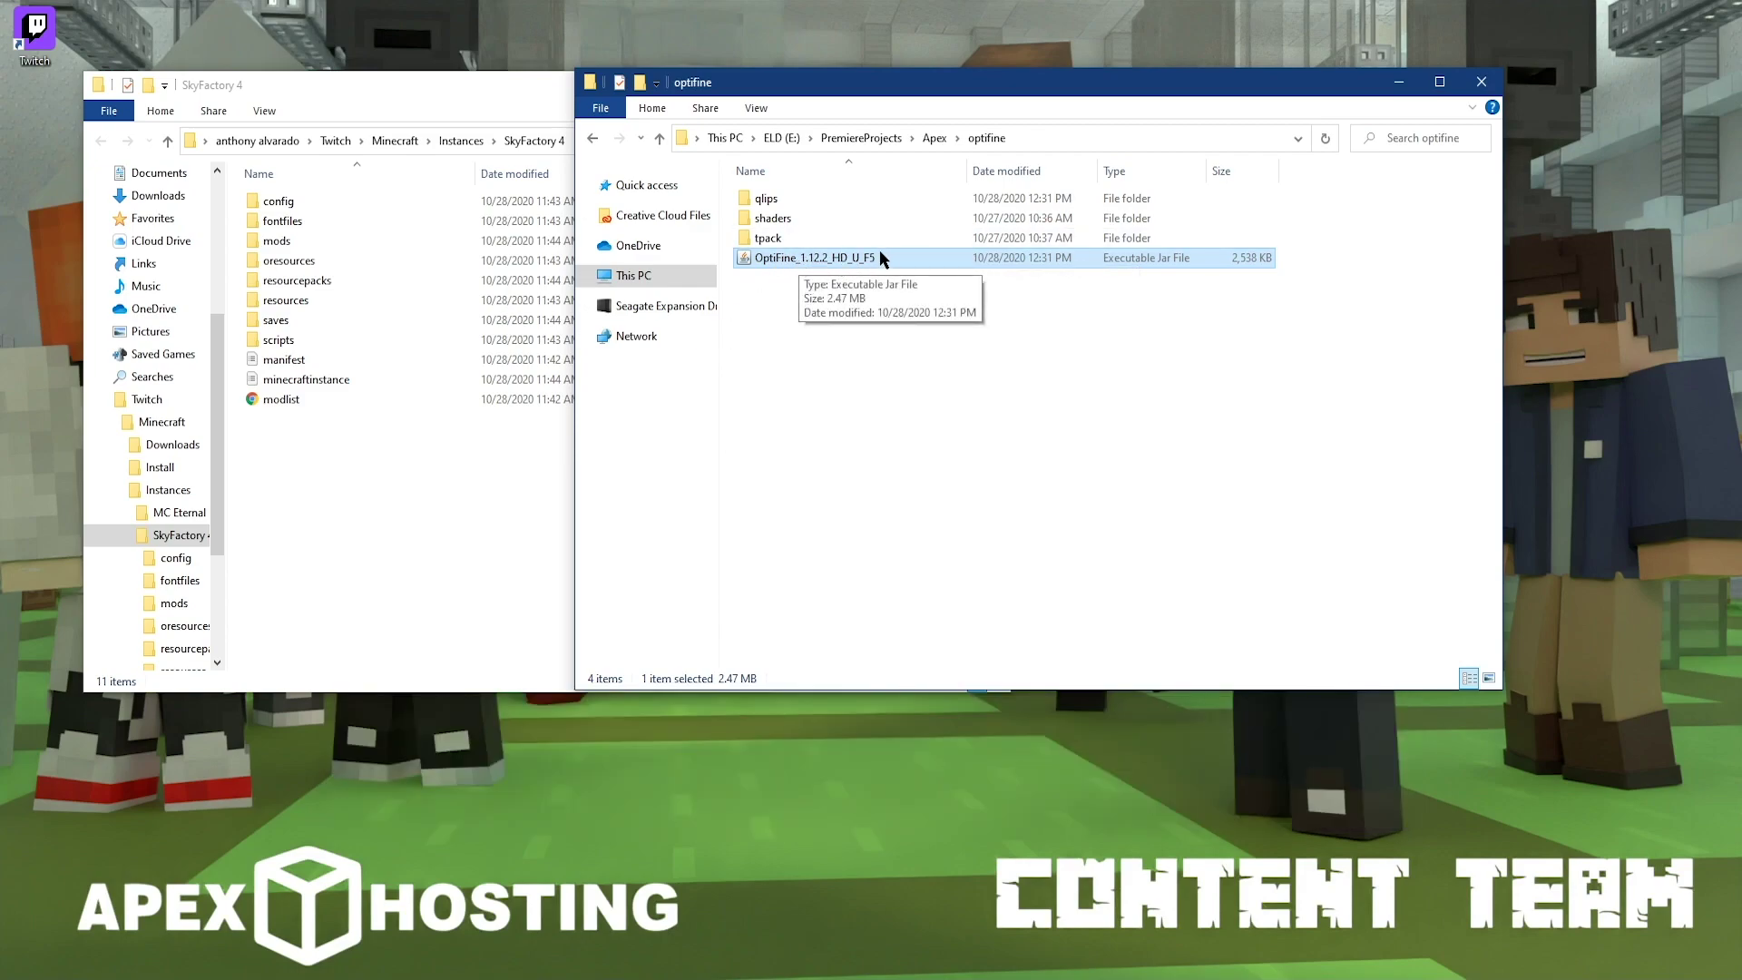
{"action": "left_click_drag", "start_coordinate": [905, 252], "coordinate": [281, 243]}
{"action": "double_click", "coordinate": [278, 241]}
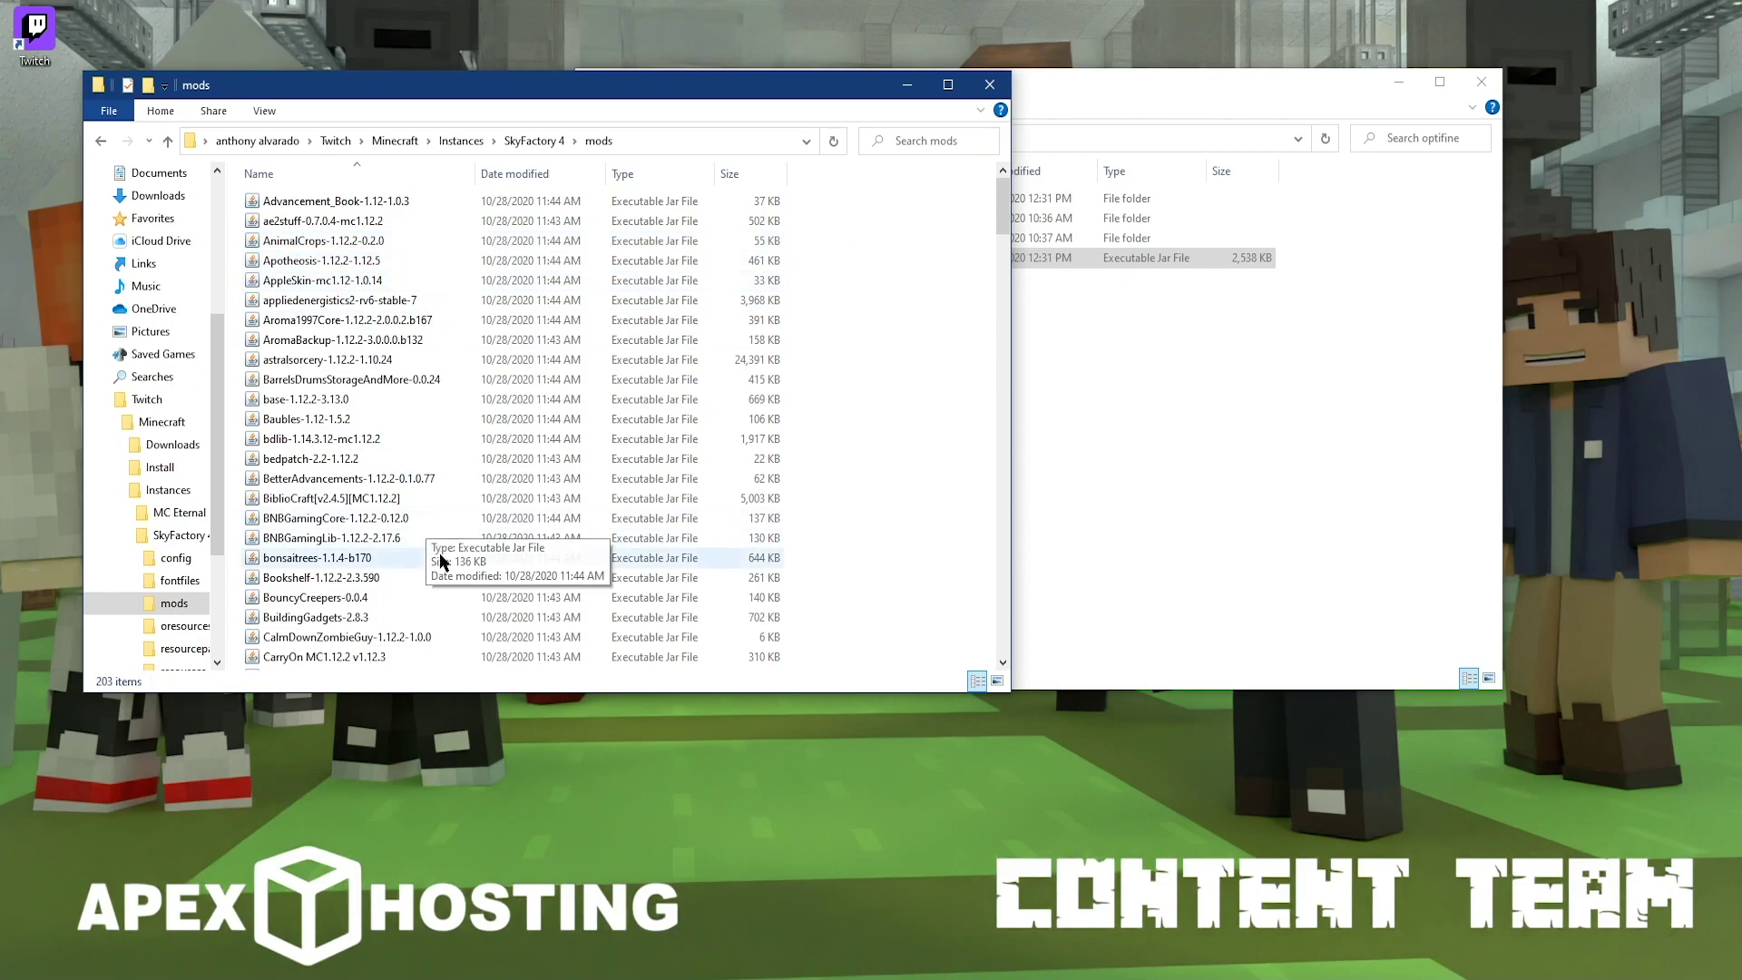
{"action": "scroll", "coordinate": [443, 560], "scroll_direction": "down", "scroll_amount": 20}
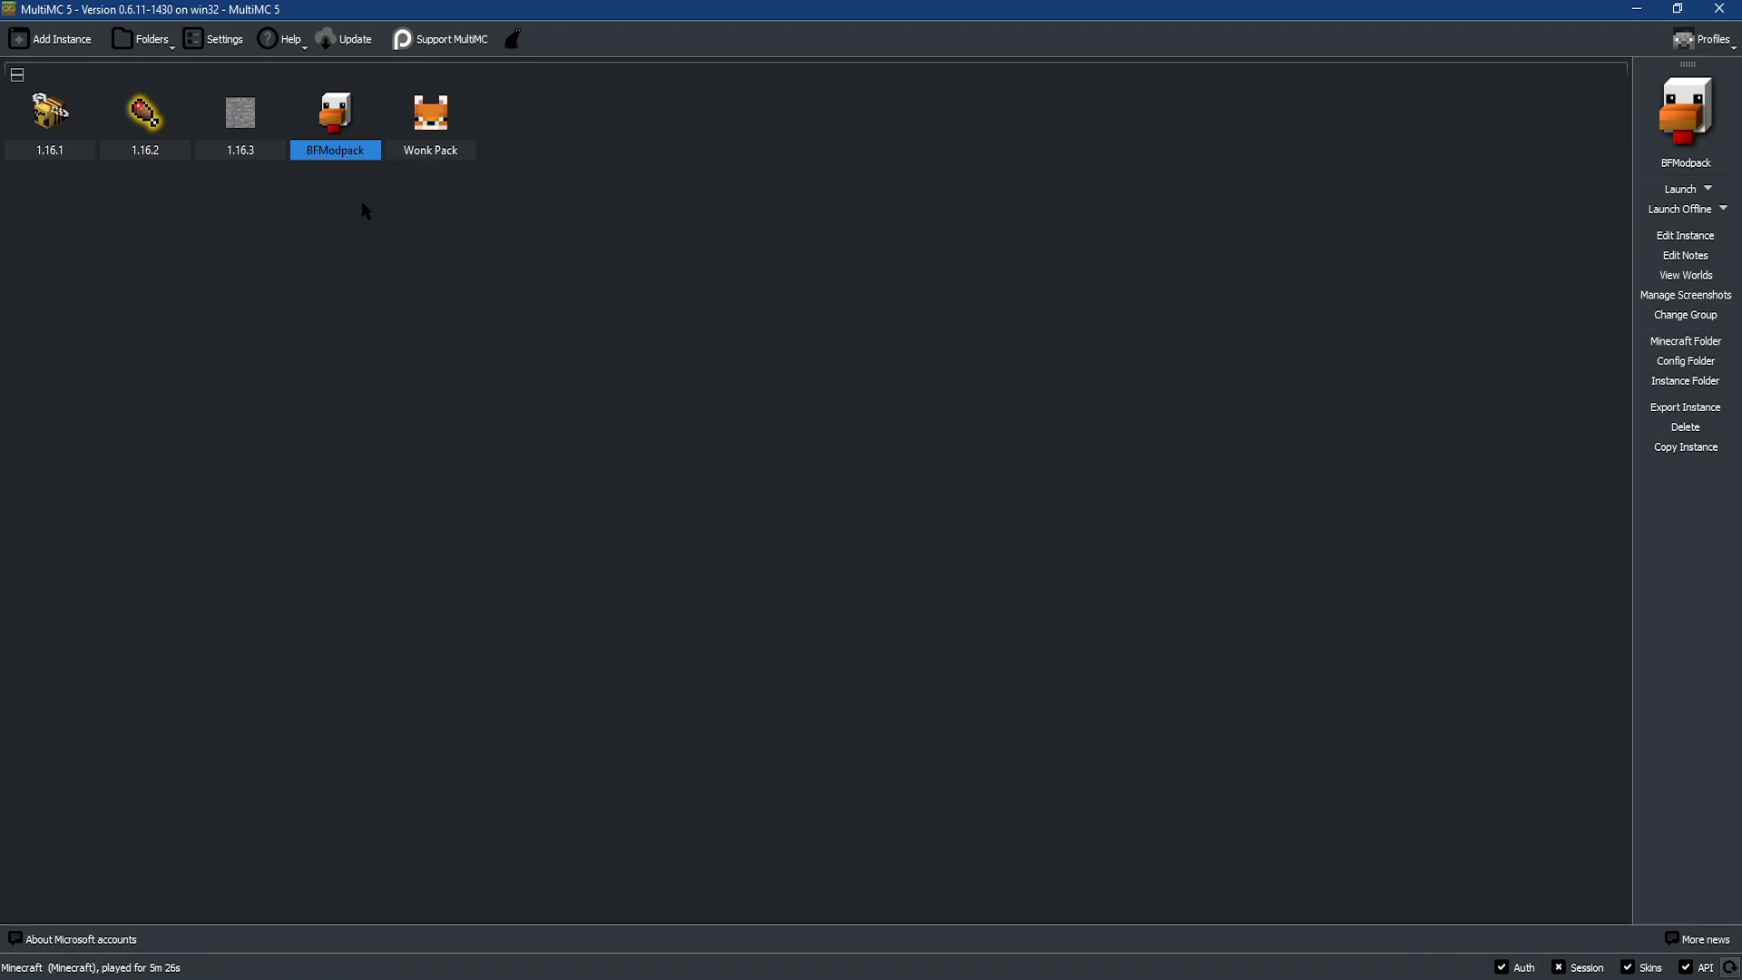
Open the BFModpack instance's .minecraft folder and copy the OptiFine_1.12.2_HD_U_F5 jar onto mods
{"action": "right_click", "coordinate": [338, 146]}
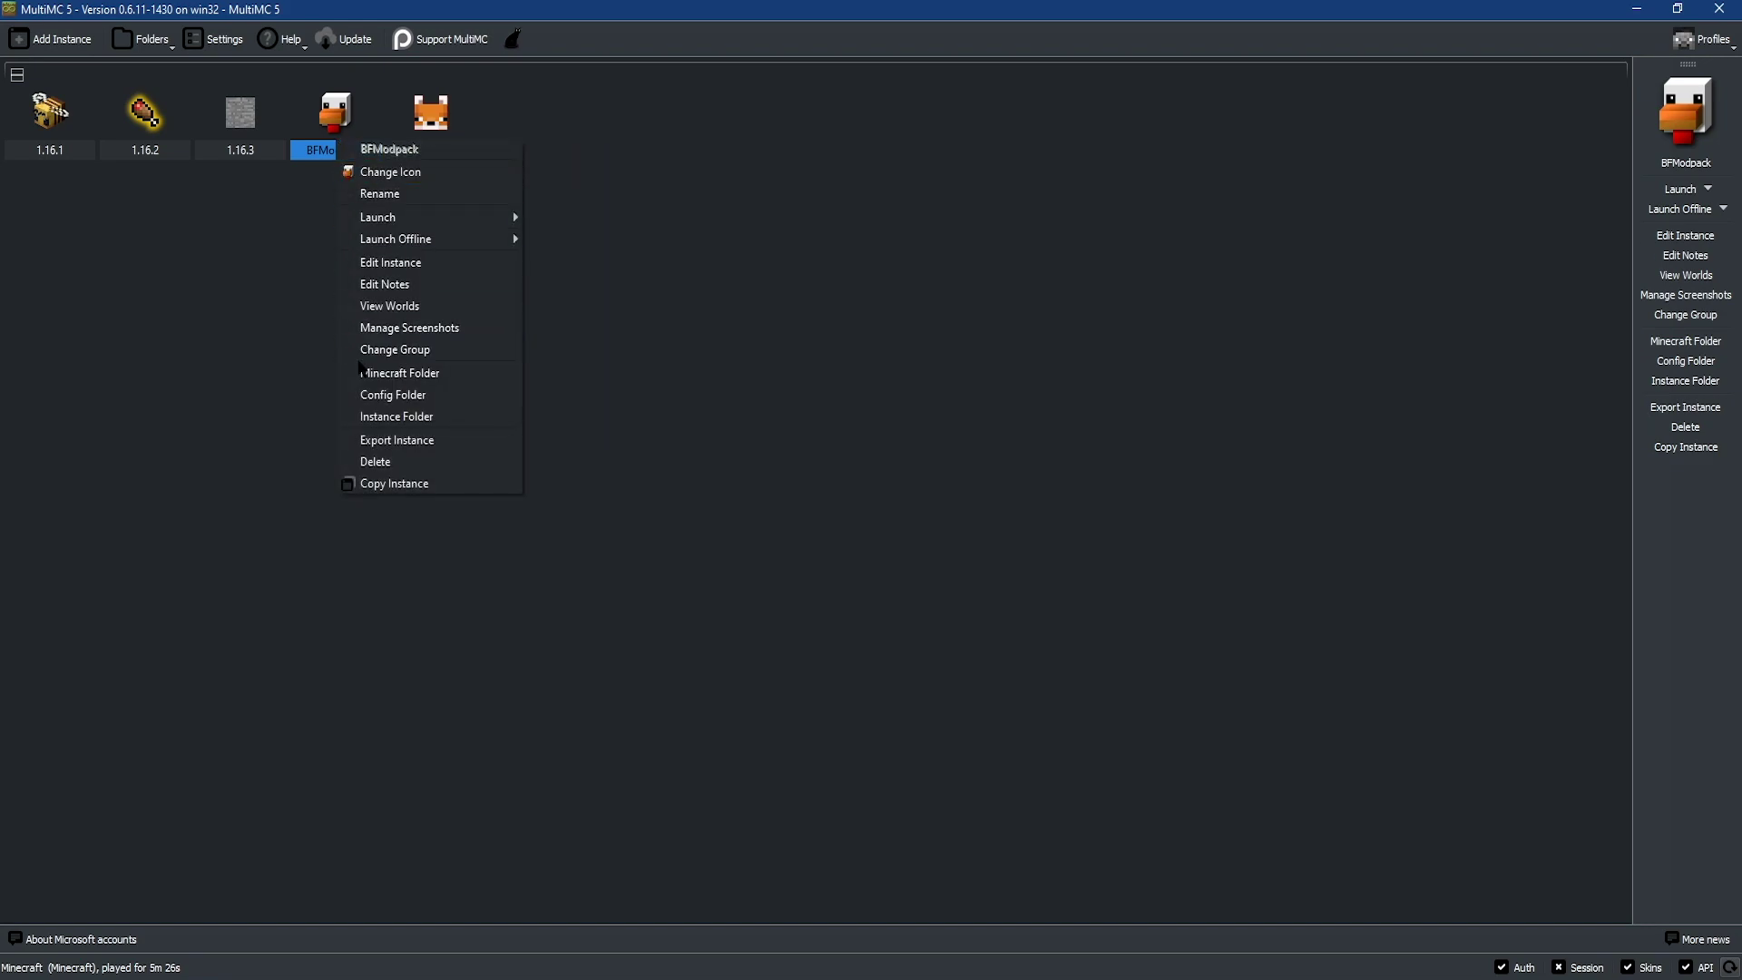
{"action": "left_click", "coordinate": [441, 379]}
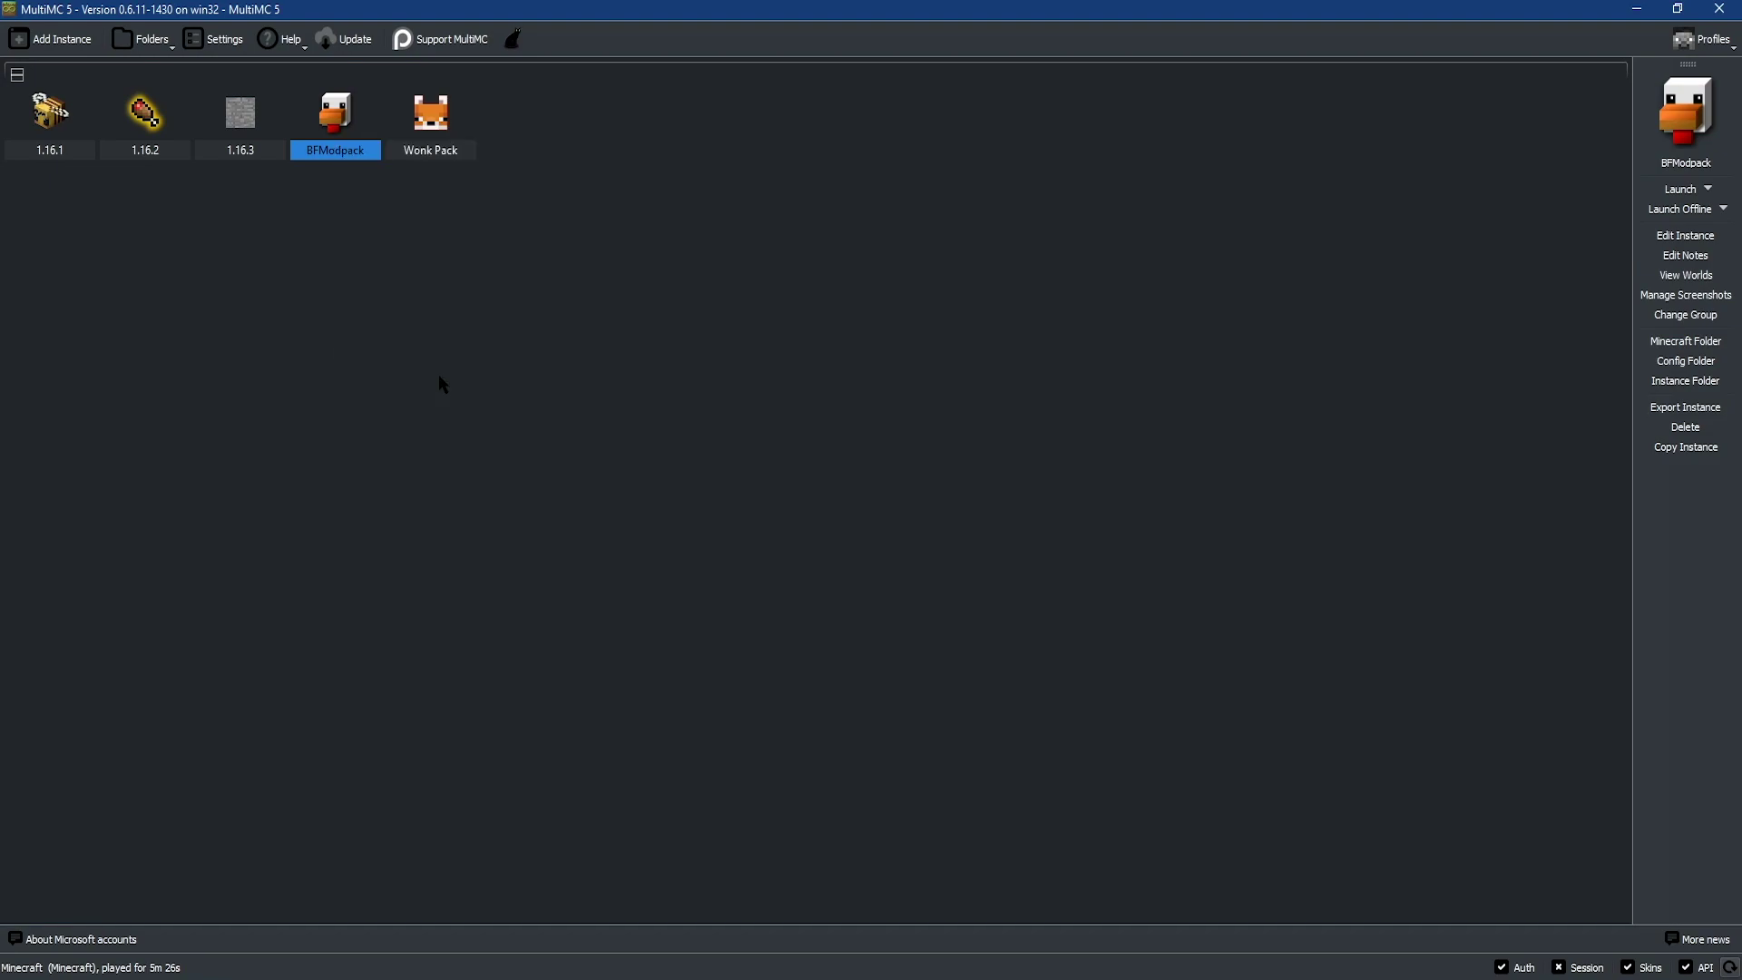
{"action": "left_click_drag", "start_coordinate": [942, 148], "coordinate": [600, 225]}
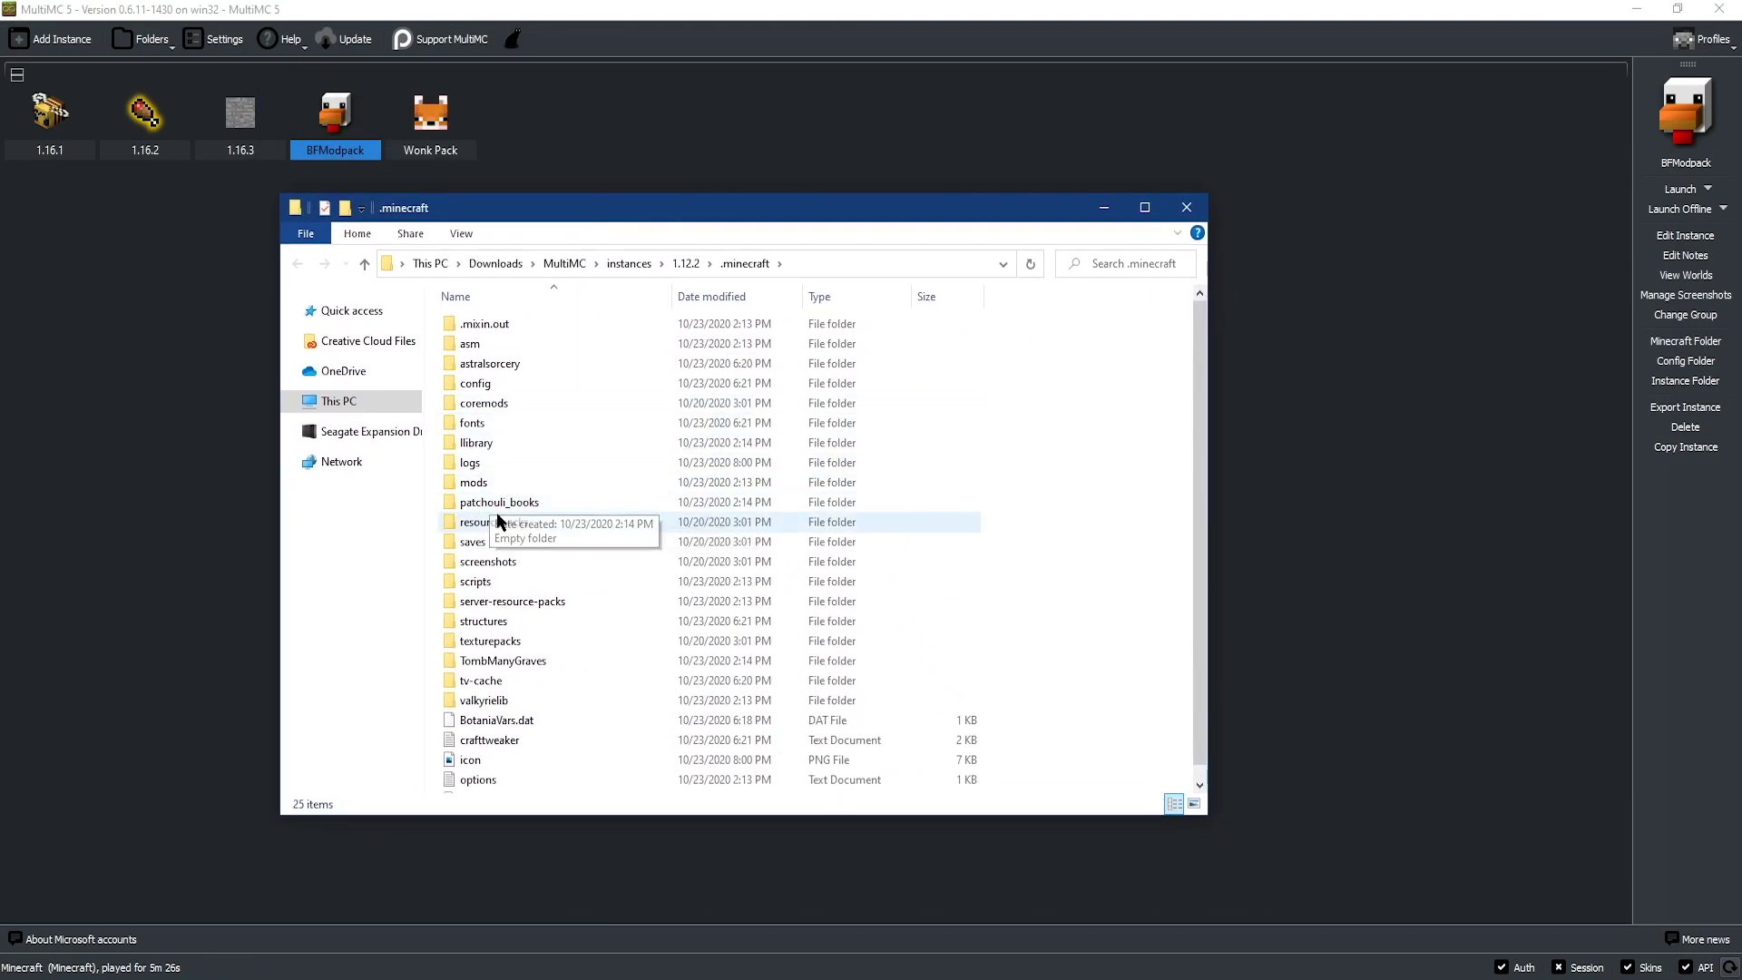
{"action": "mouse_move", "coordinate": [168, 978]}
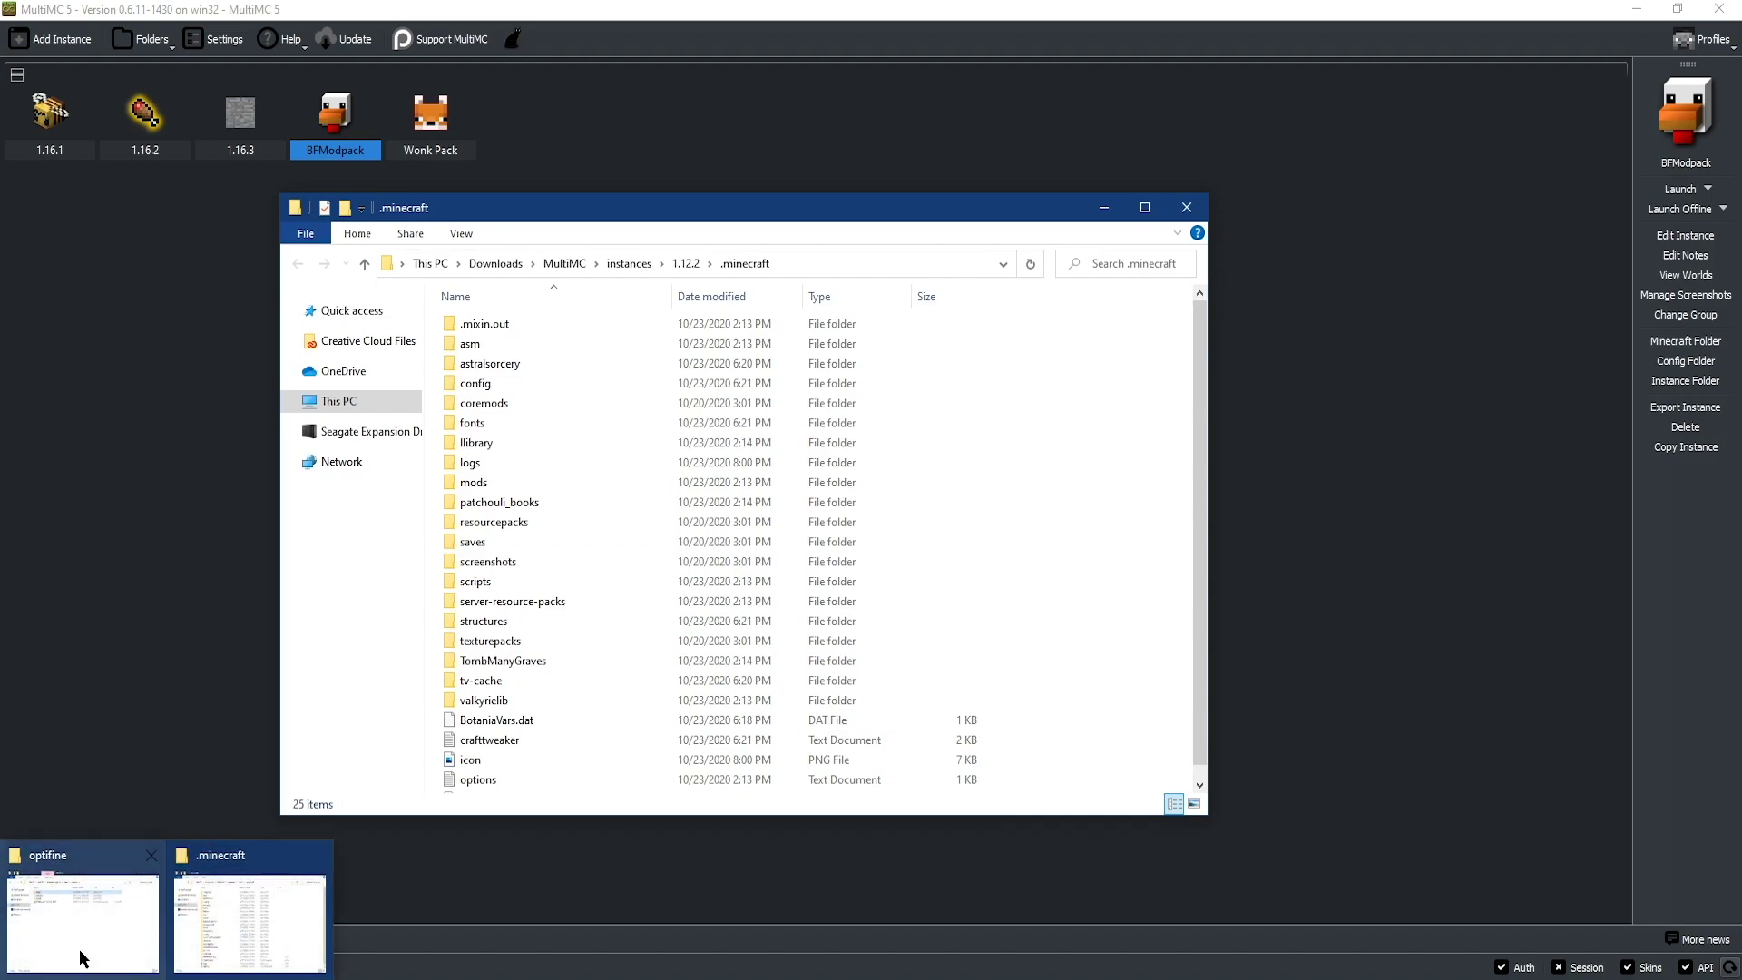
{"action": "left_click", "coordinate": [78, 951]}
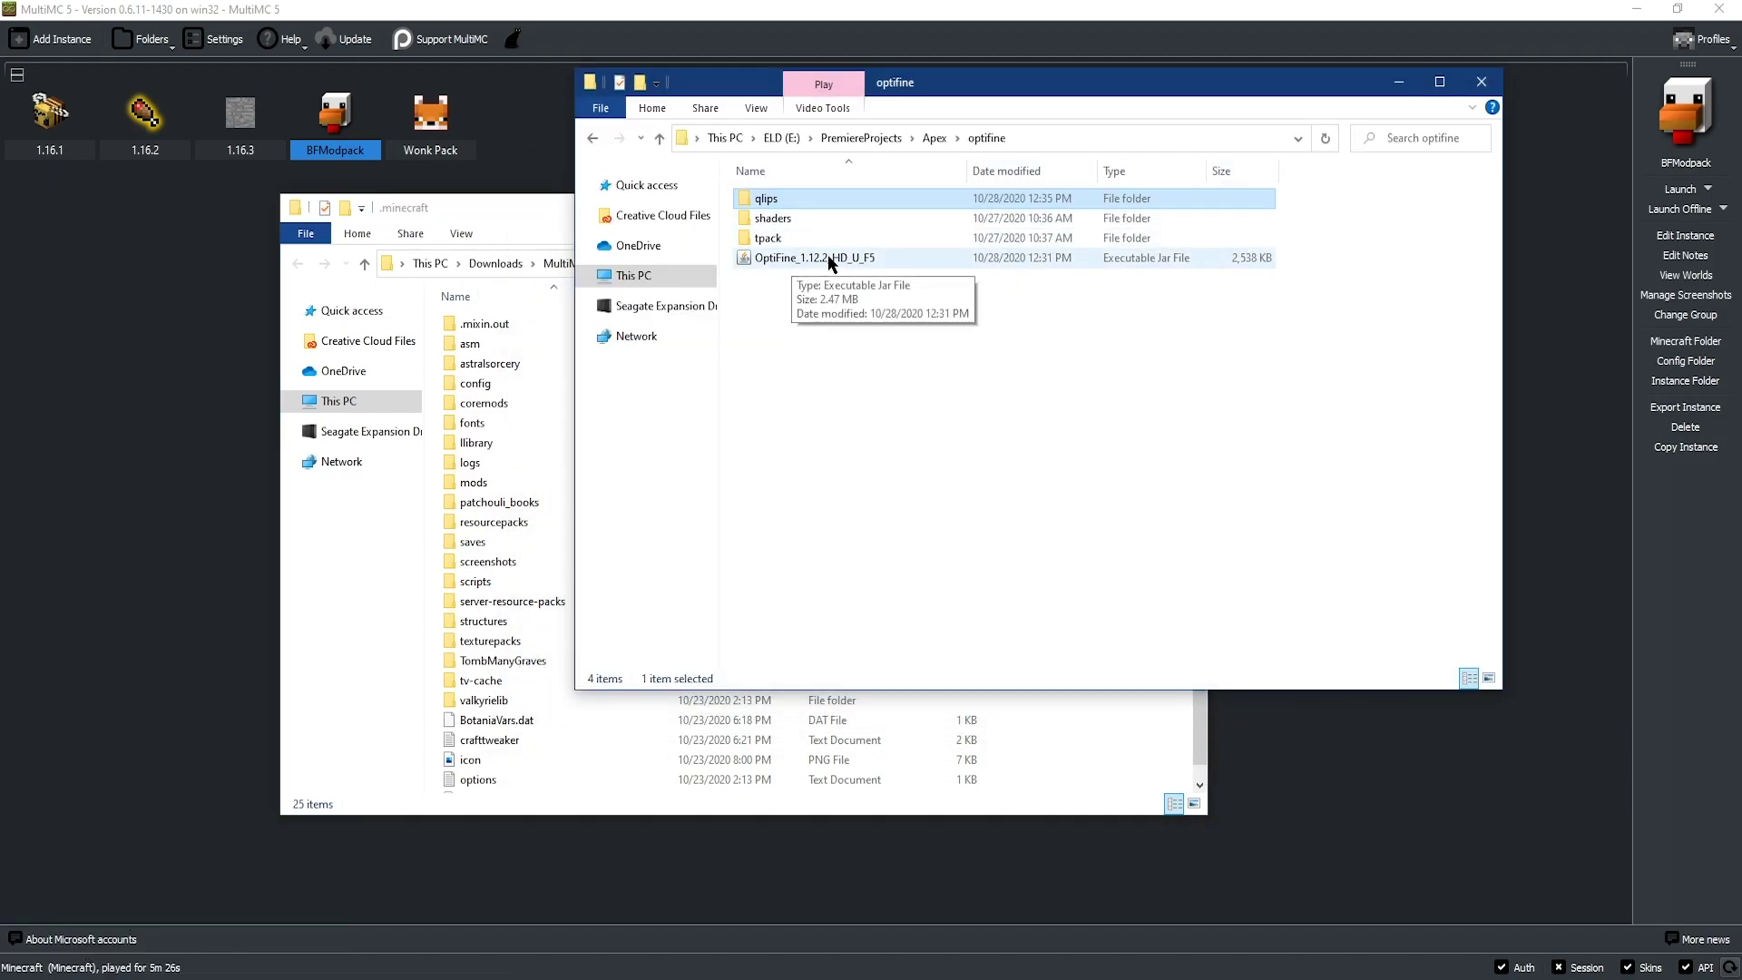
{"action": "left_click_drag", "start_coordinate": [829, 262], "coordinate": [497, 483]}
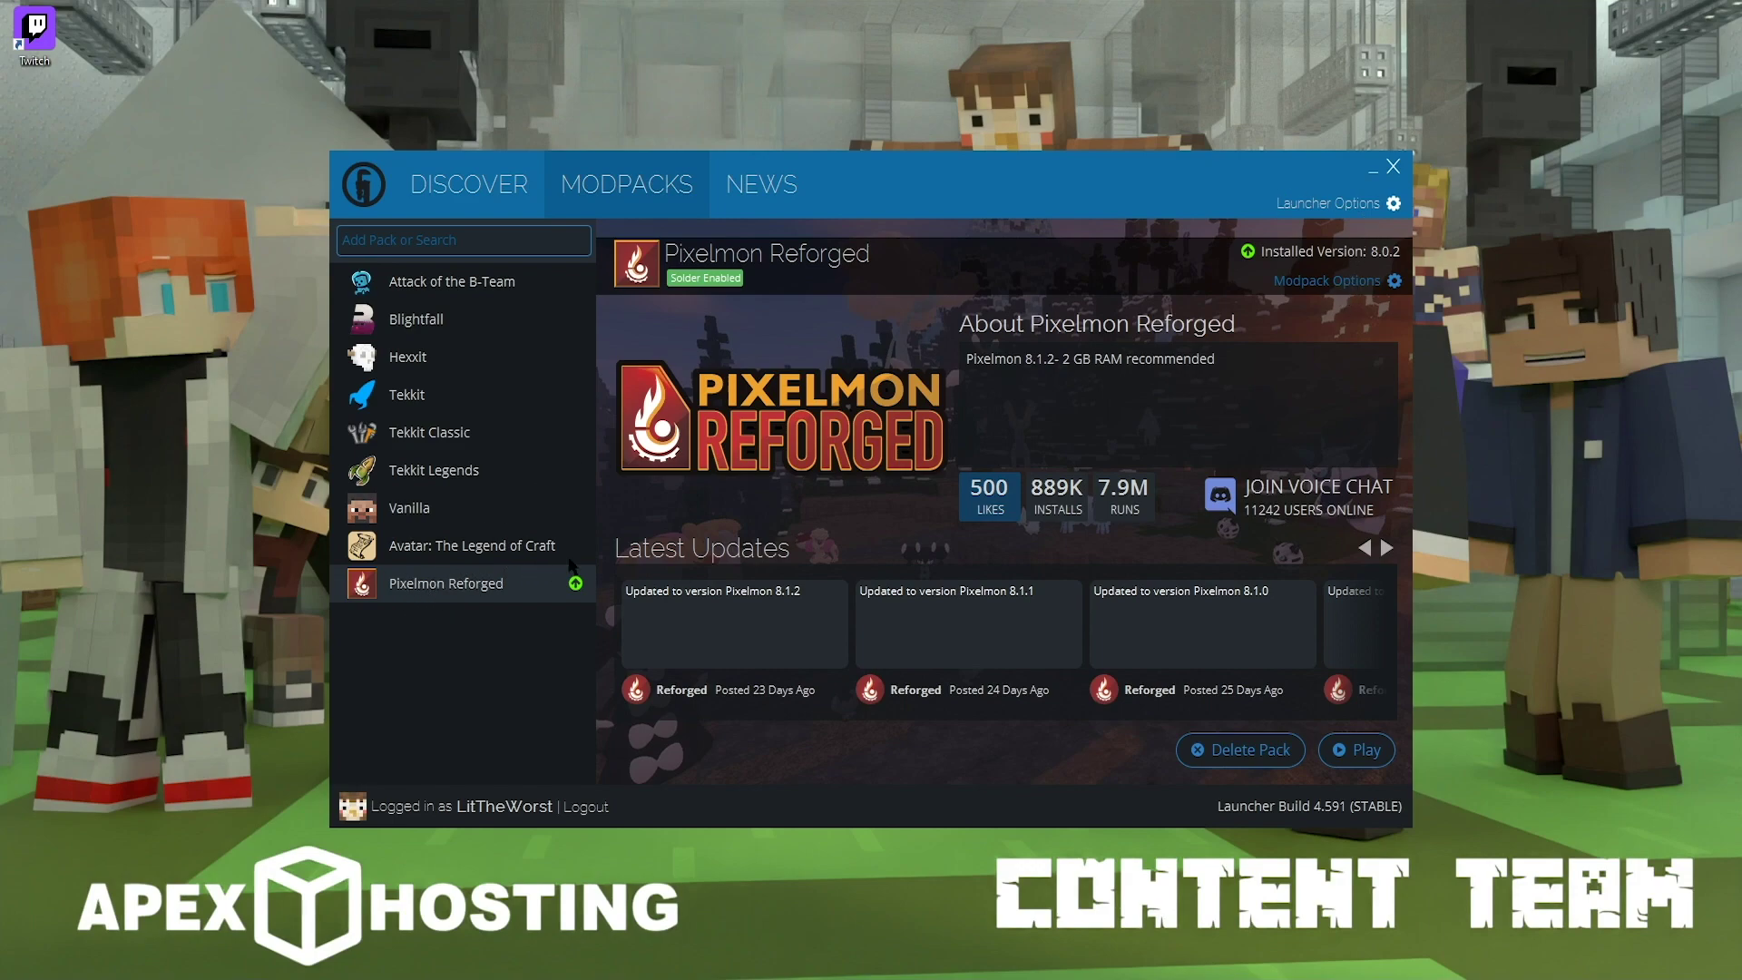
Open Pixelmon Reforged's install folder from Modpack Options and drop the OptiFine 1.12.2 HD U F5 jar onto mods
{"action": "left_click", "coordinate": [1394, 283]}
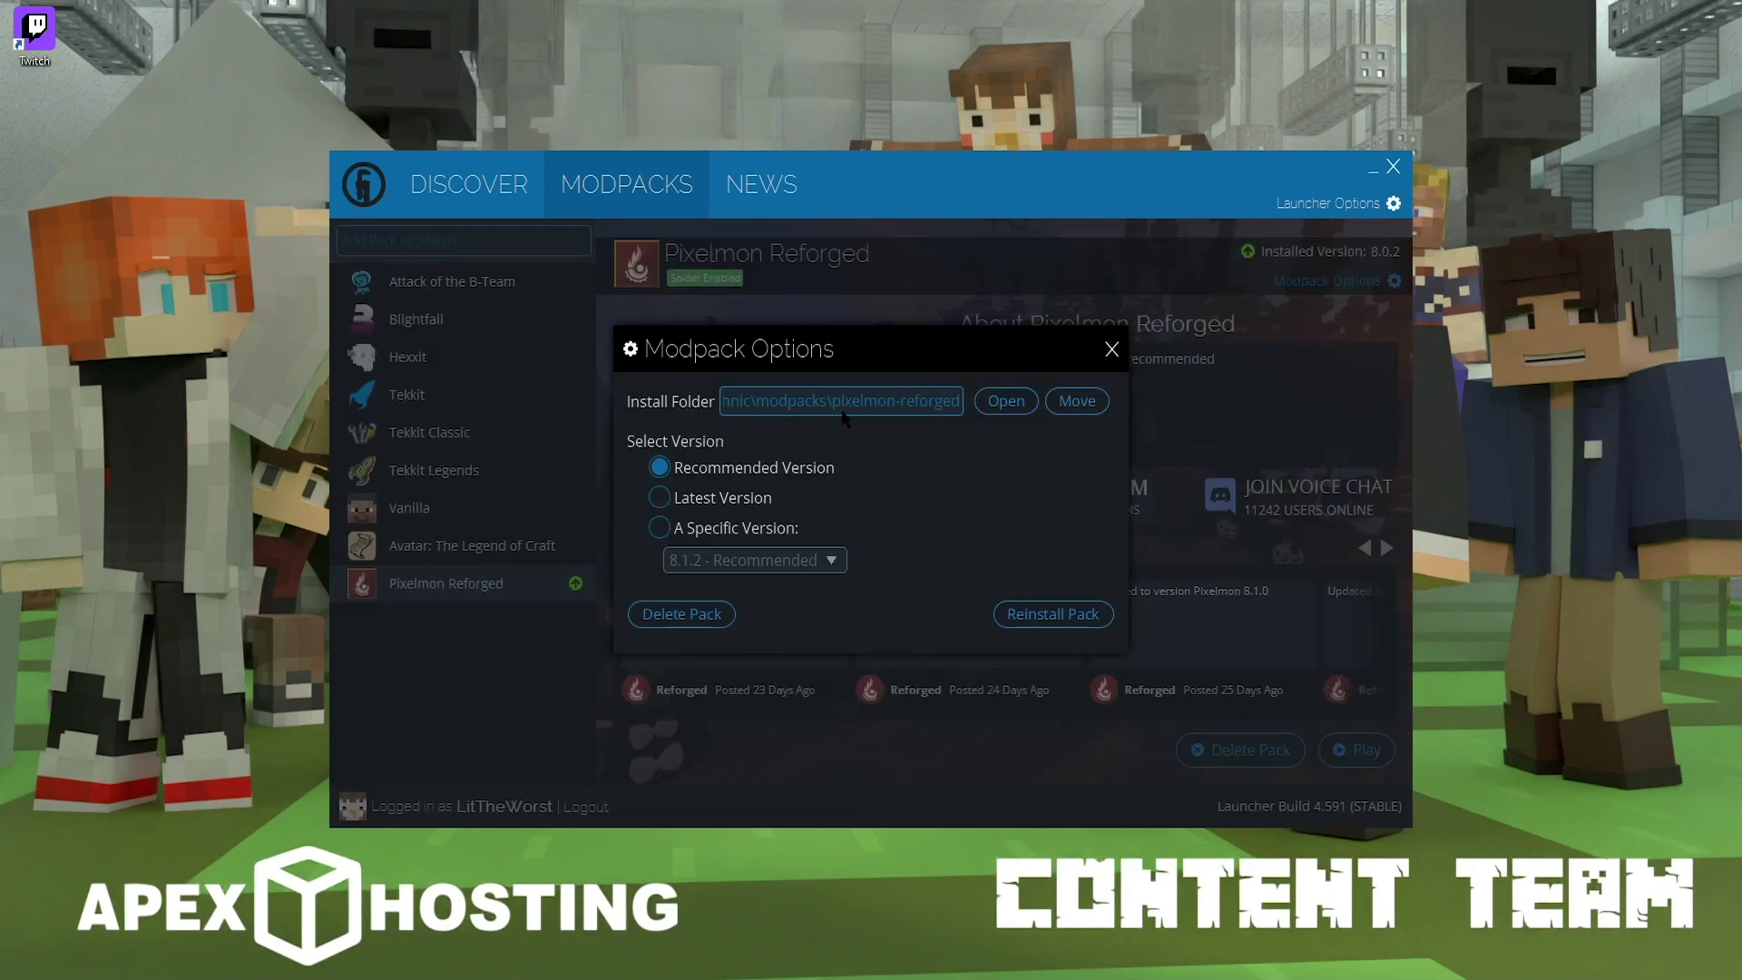
{"action": "left_click", "coordinate": [992, 413]}
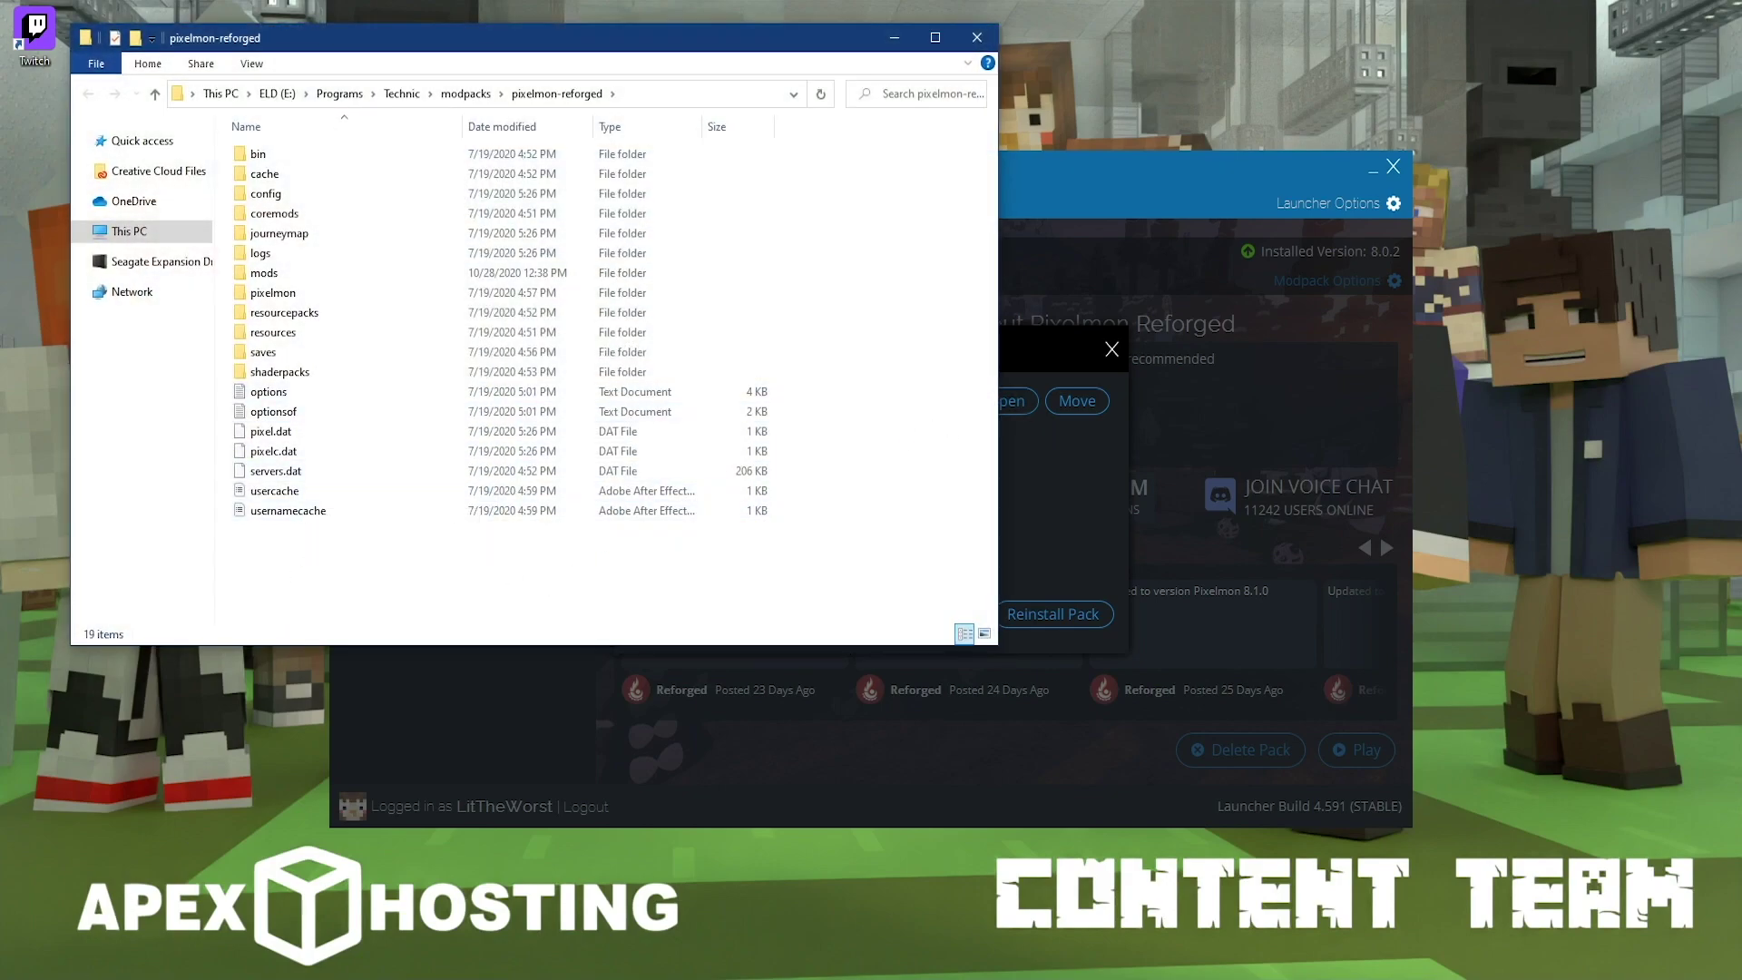
{"action": "mouse_move", "coordinate": [166, 977]}
{"action": "left_click", "coordinate": [82, 917]}
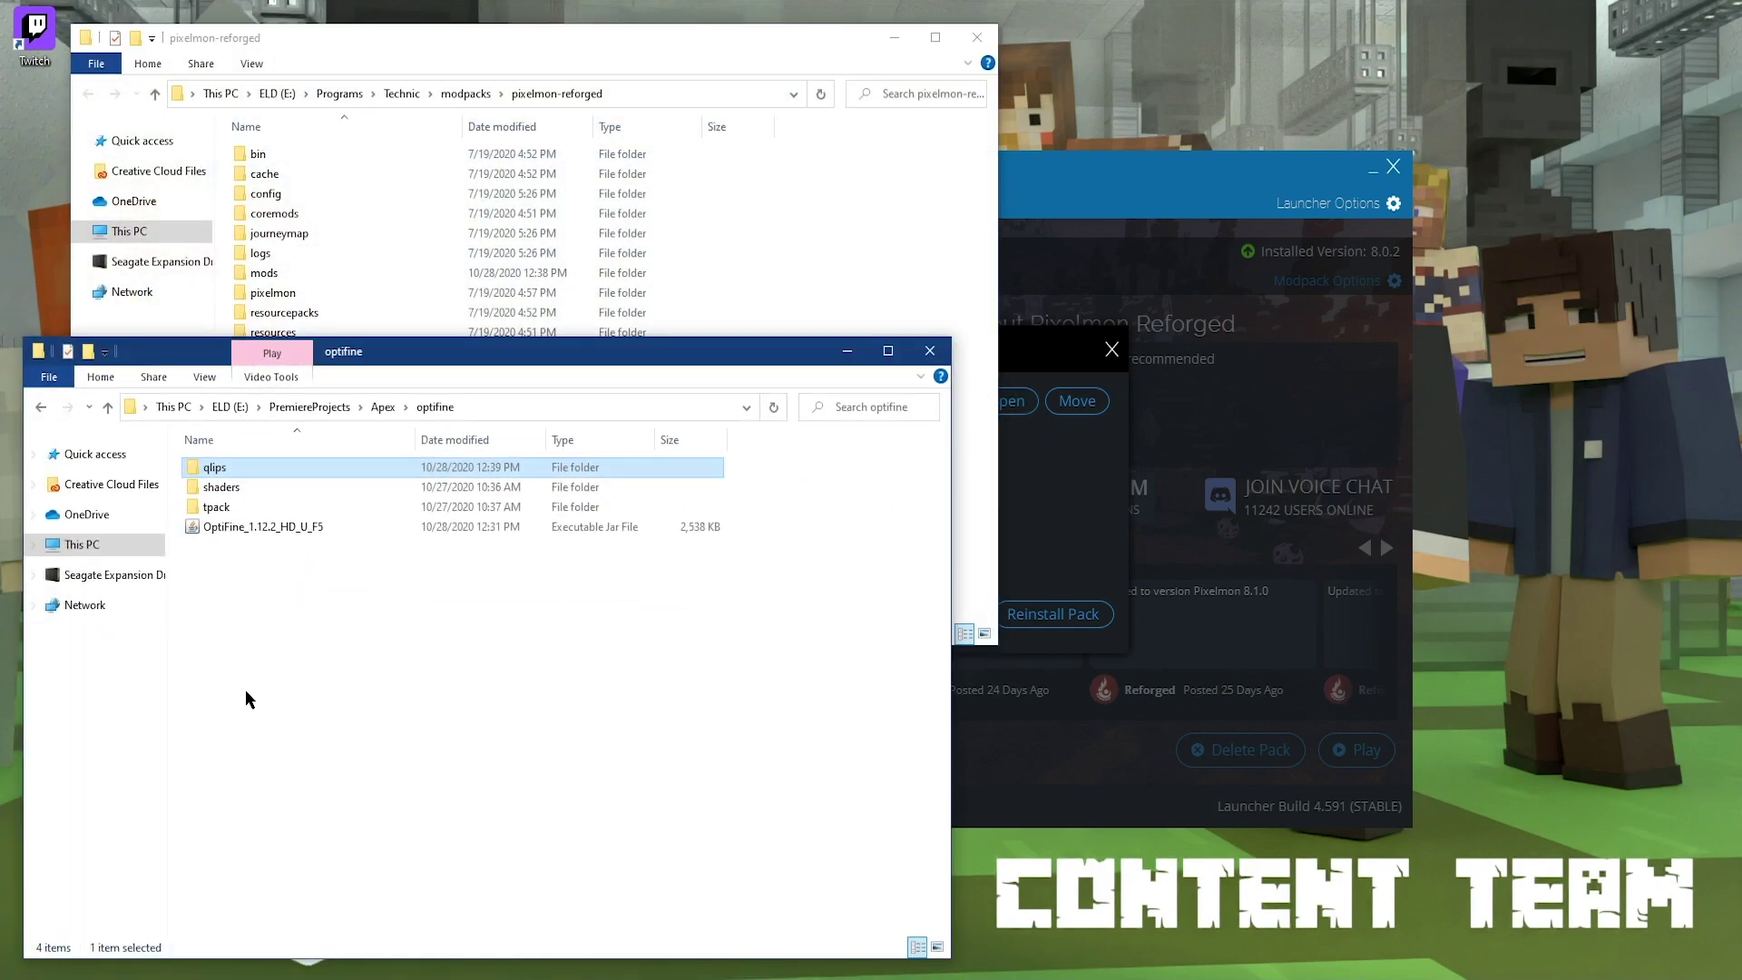
{"action": "left_click_drag", "start_coordinate": [374, 368], "coordinate": [795, 120]}
{"action": "left_click_drag", "start_coordinate": [706, 281], "coordinate": [274, 268]}
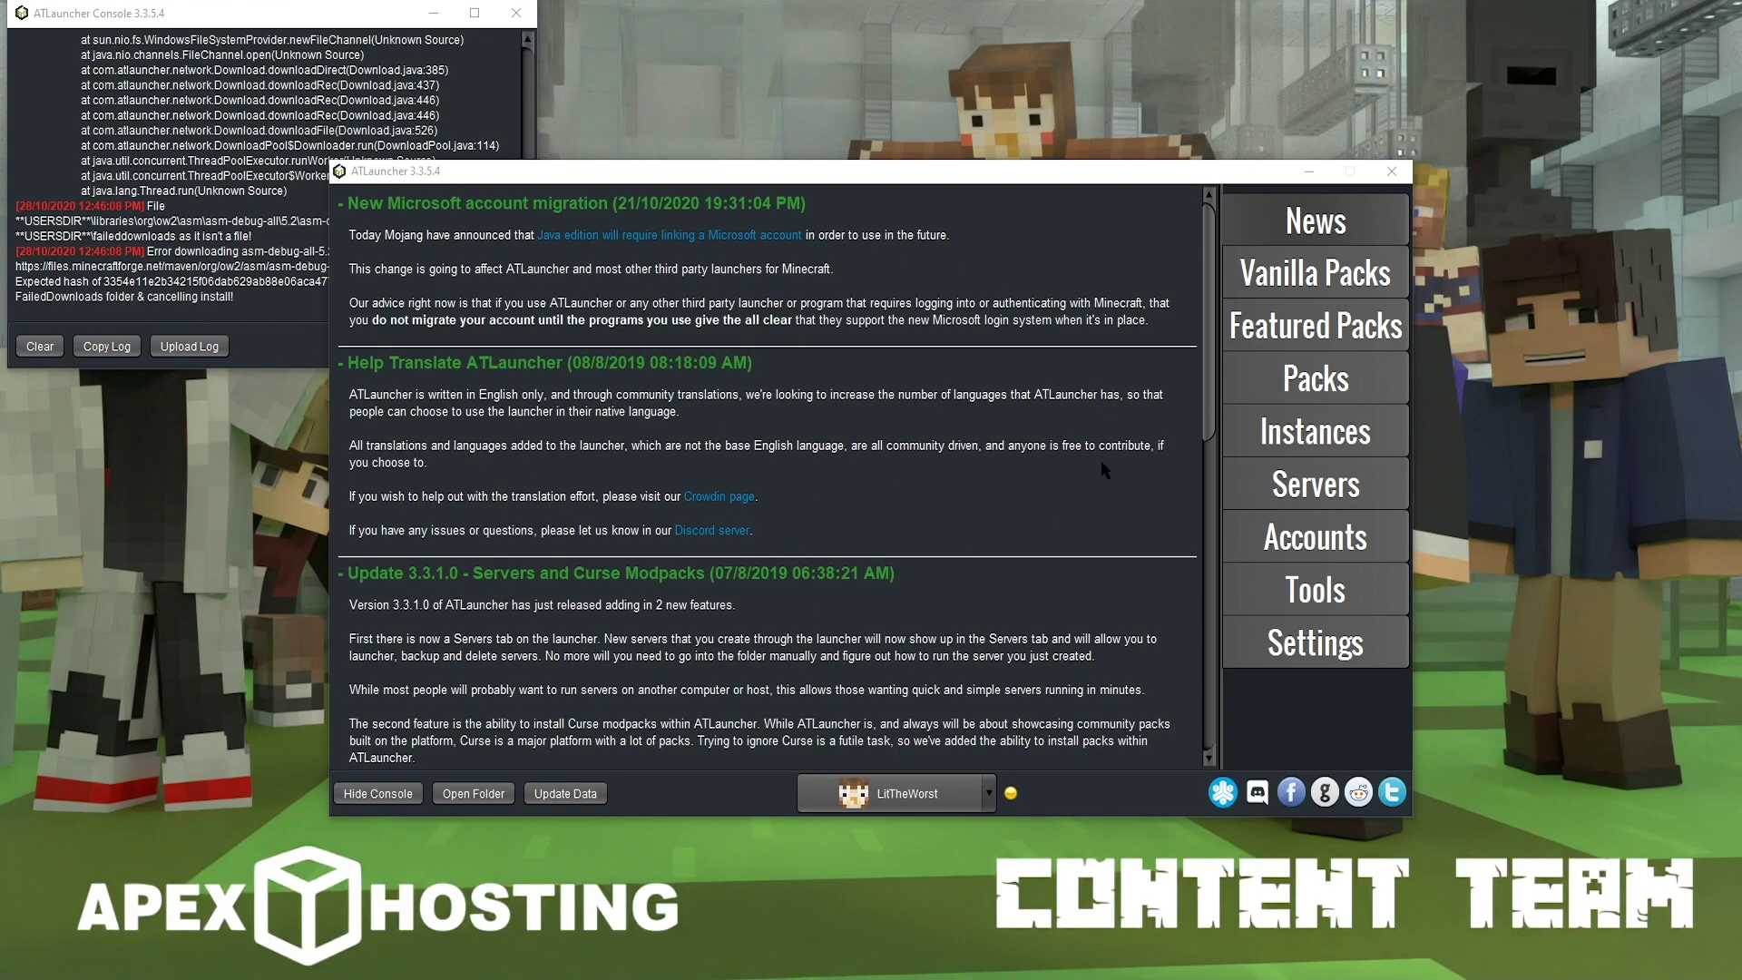
Open the Ocean Outlast instance folder from Instances and copy the OptiFine jar into its mods folder
{"action": "left_click", "coordinate": [1345, 428]}
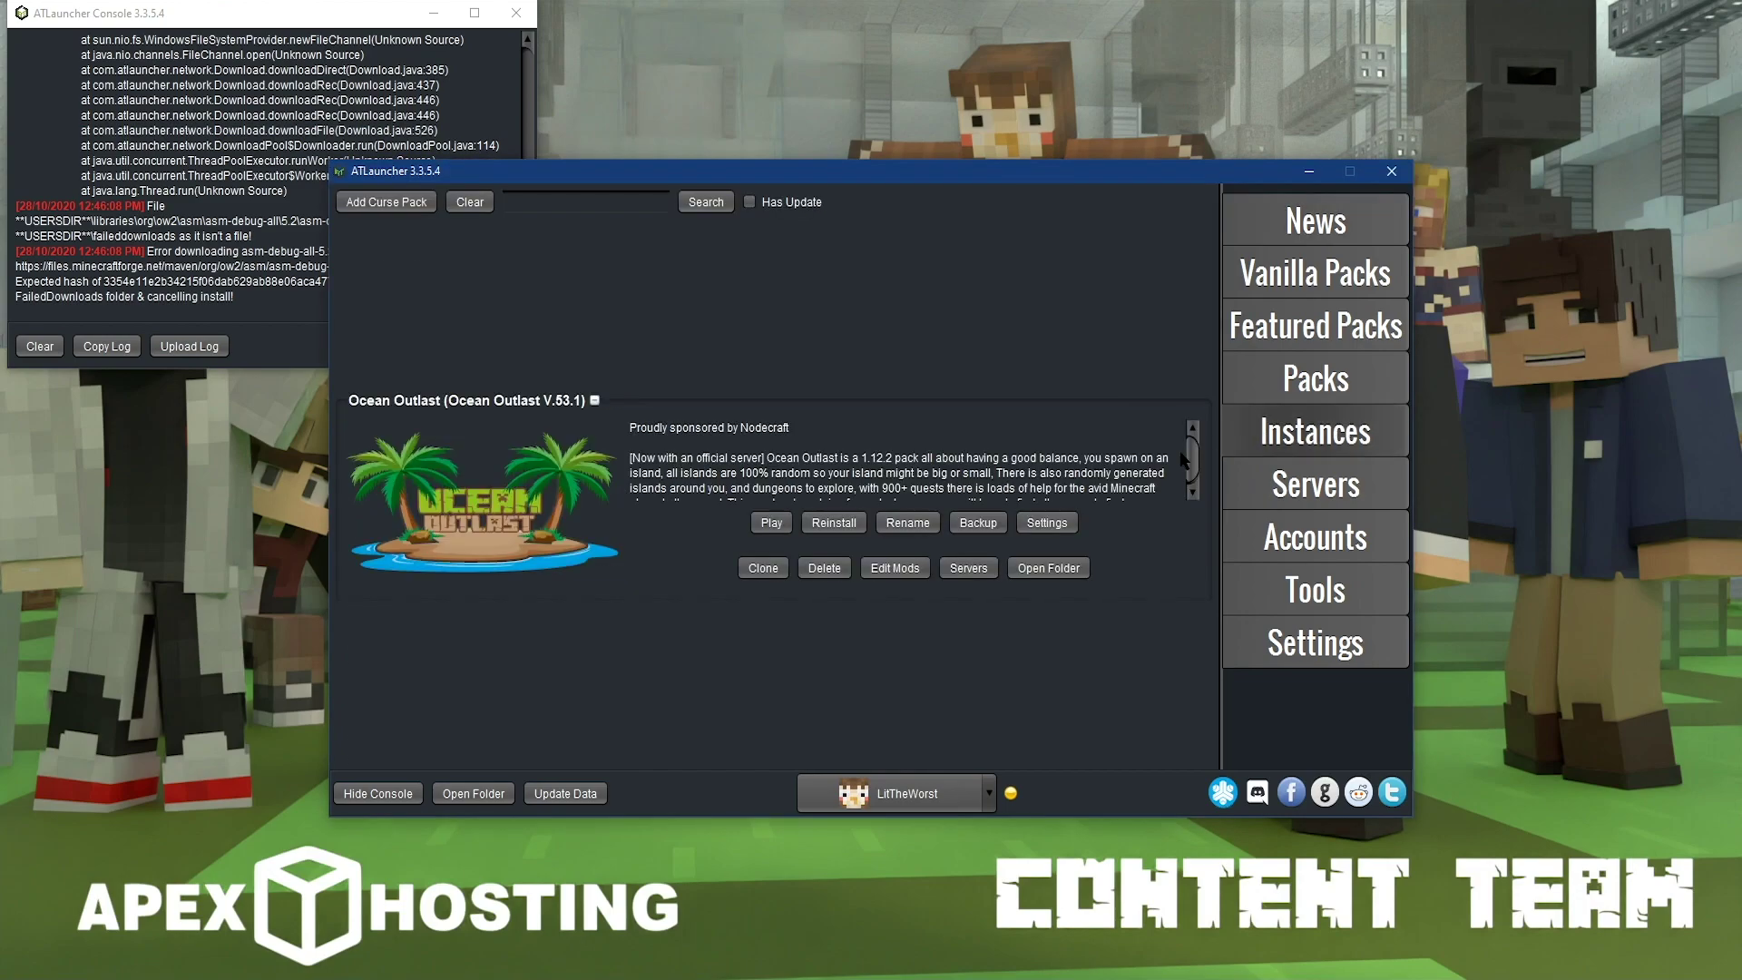
{"action": "left_click", "coordinate": [1049, 568]}
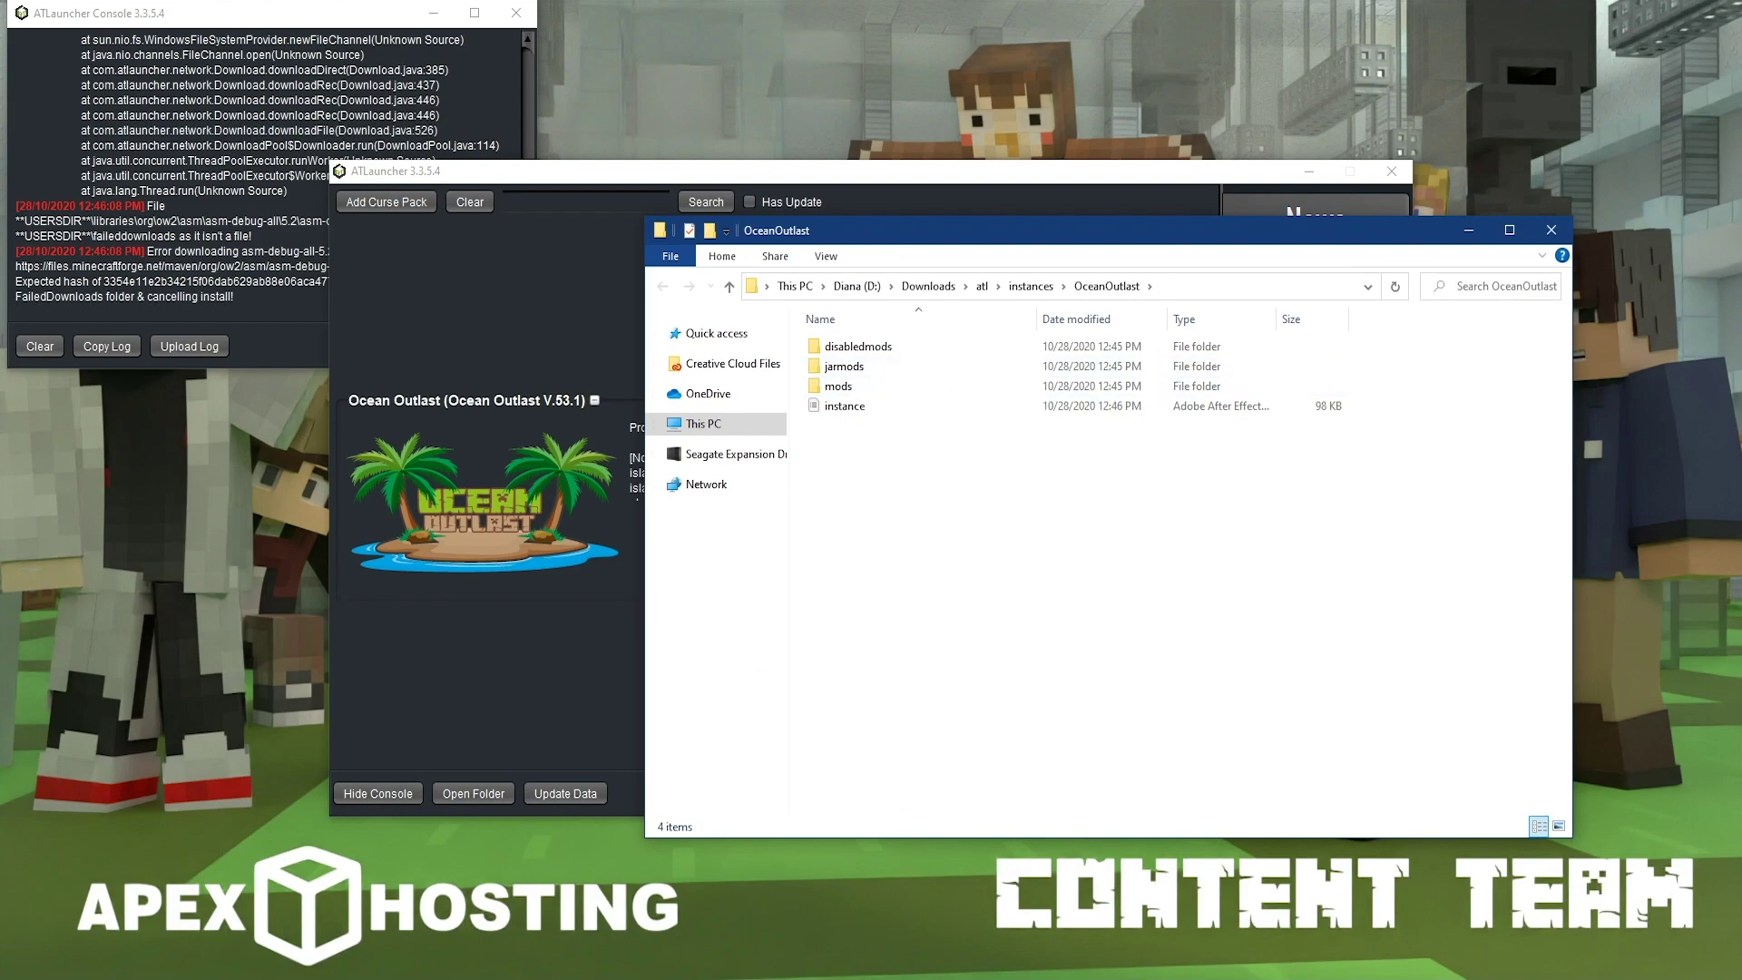
{"action": "mouse_move", "coordinate": [162, 964]}
{"action": "left_click", "coordinate": [136, 934]}
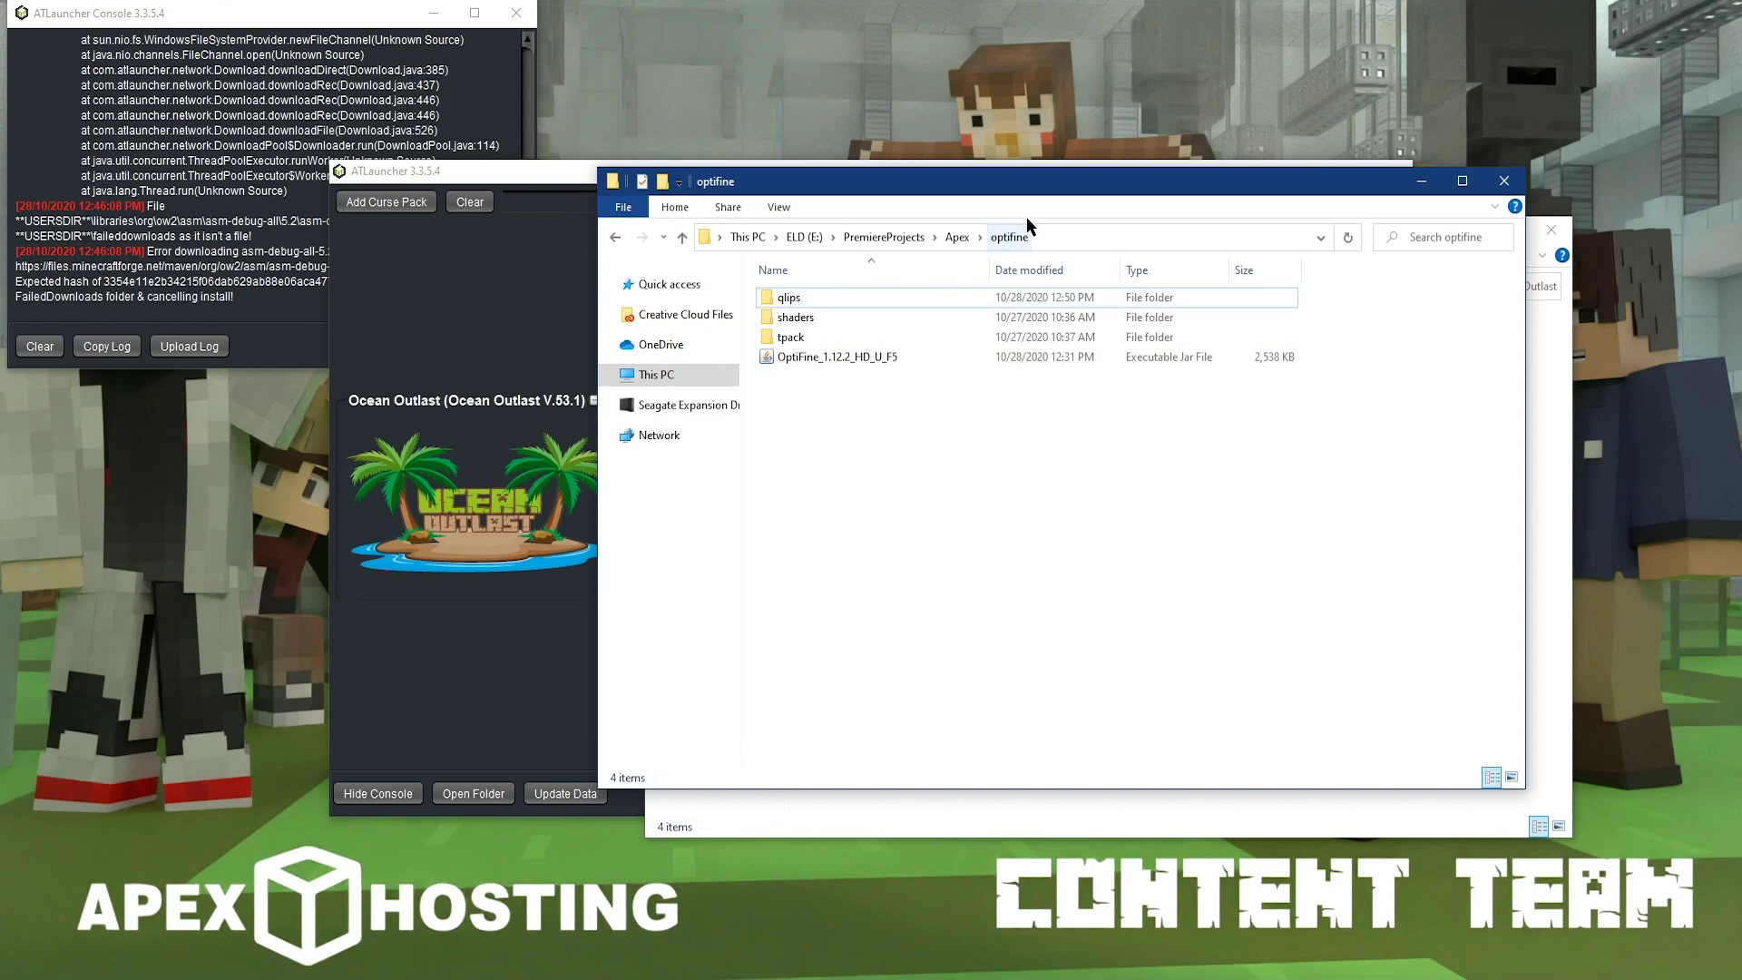
{"action": "left_click_drag", "start_coordinate": [1017, 194], "coordinate": [487, 98]}
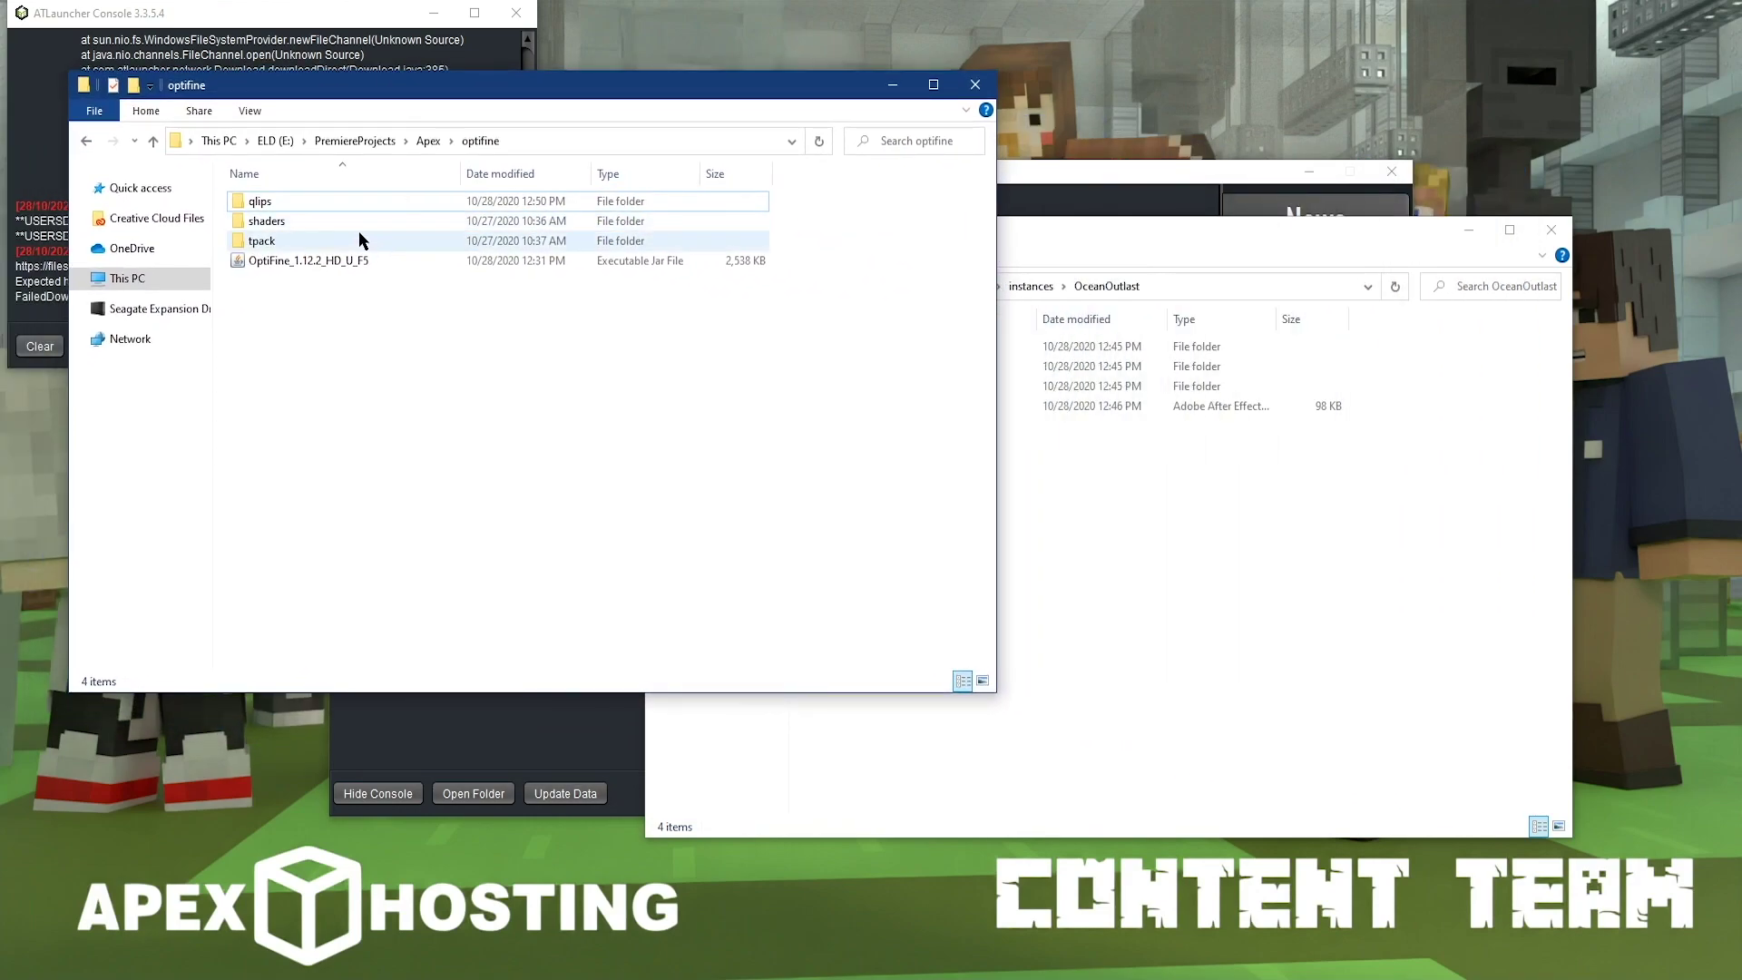
{"action": "left_click_drag", "start_coordinate": [363, 84], "coordinate": [464, 449]}
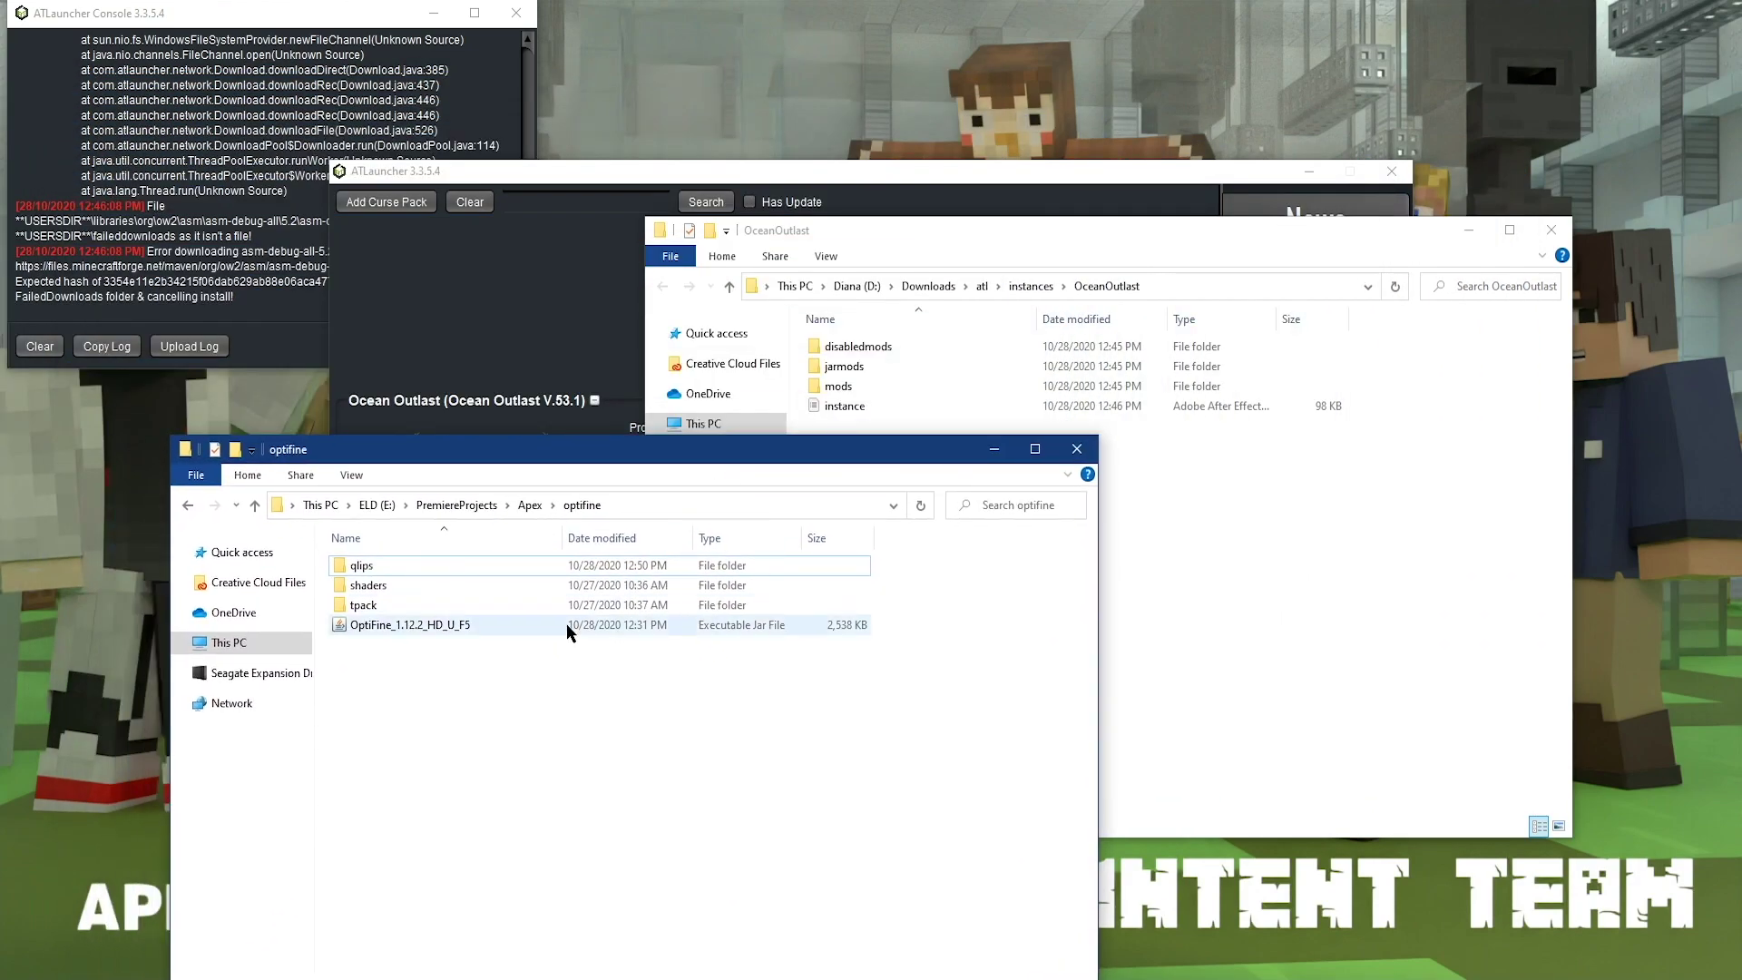
{"action": "left_click", "coordinate": [513, 625]}
{"action": "left_click_drag", "start_coordinate": [552, 614], "coordinate": [841, 385]}
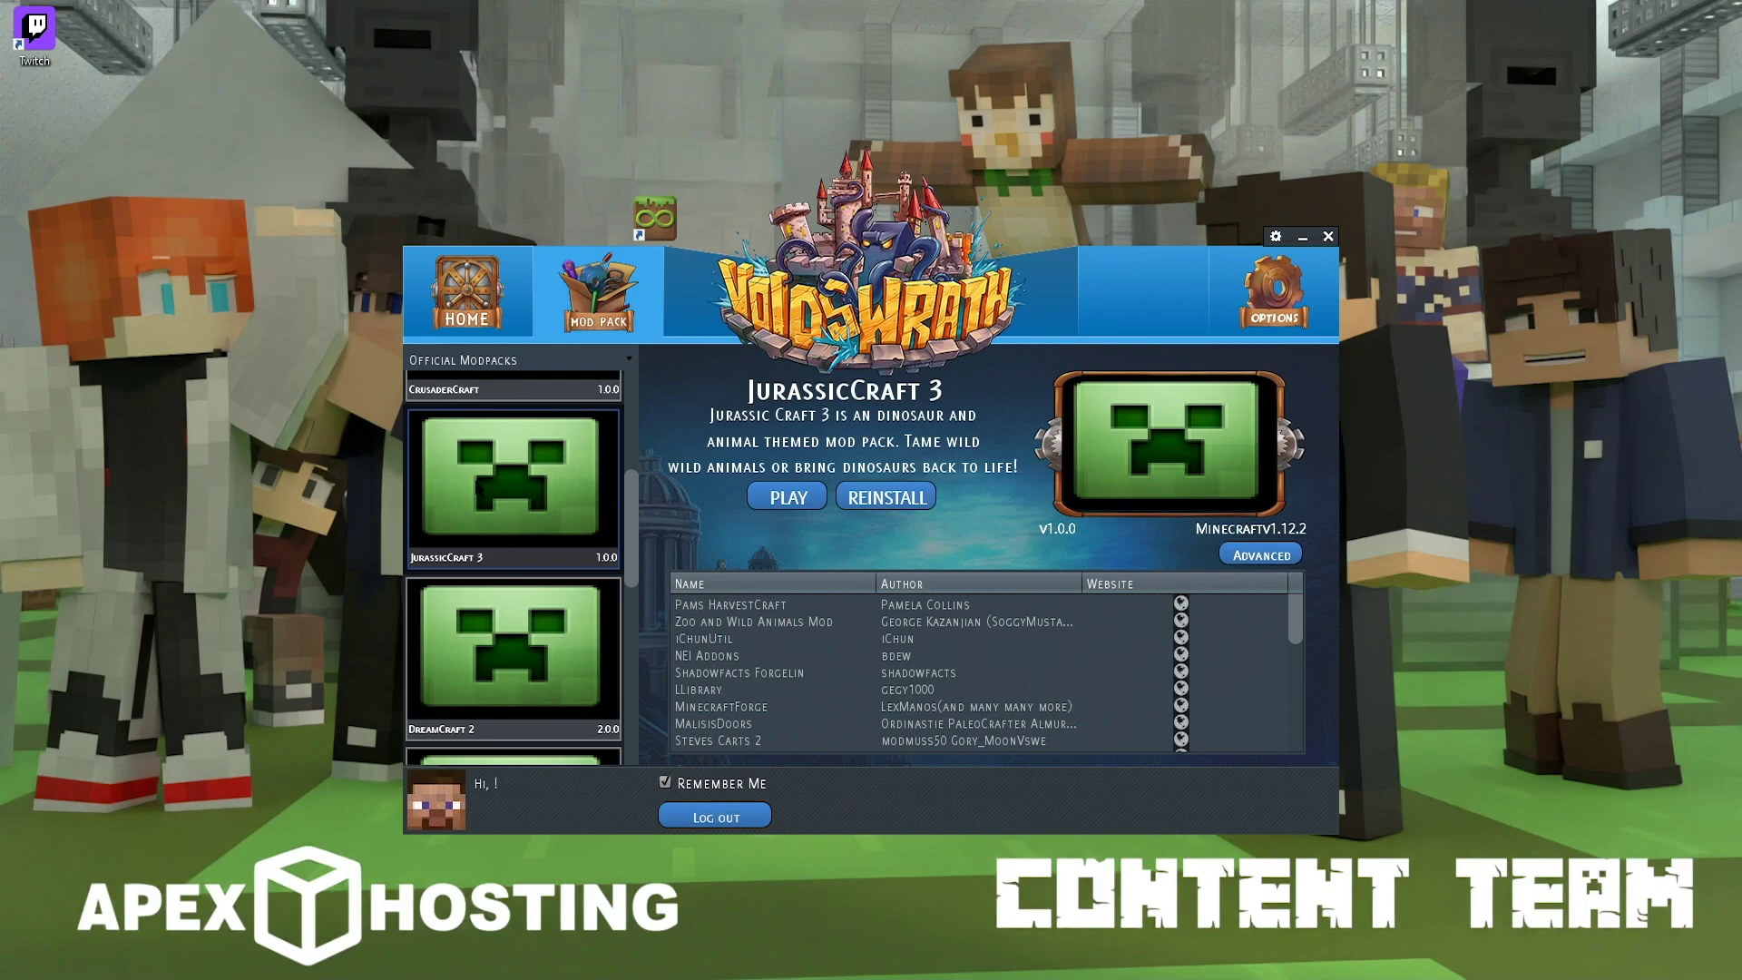
Open the JurassicCraft 3 modpack's mods folder via Advanced > Edit Mods in Void's Wrath Launcher
{"action": "scroll", "coordinate": [479, 490], "scroll_direction": "up", "scroll_amount": 2}
{"action": "left_click", "coordinate": [481, 531]}
{"action": "left_click", "coordinate": [483, 581]}
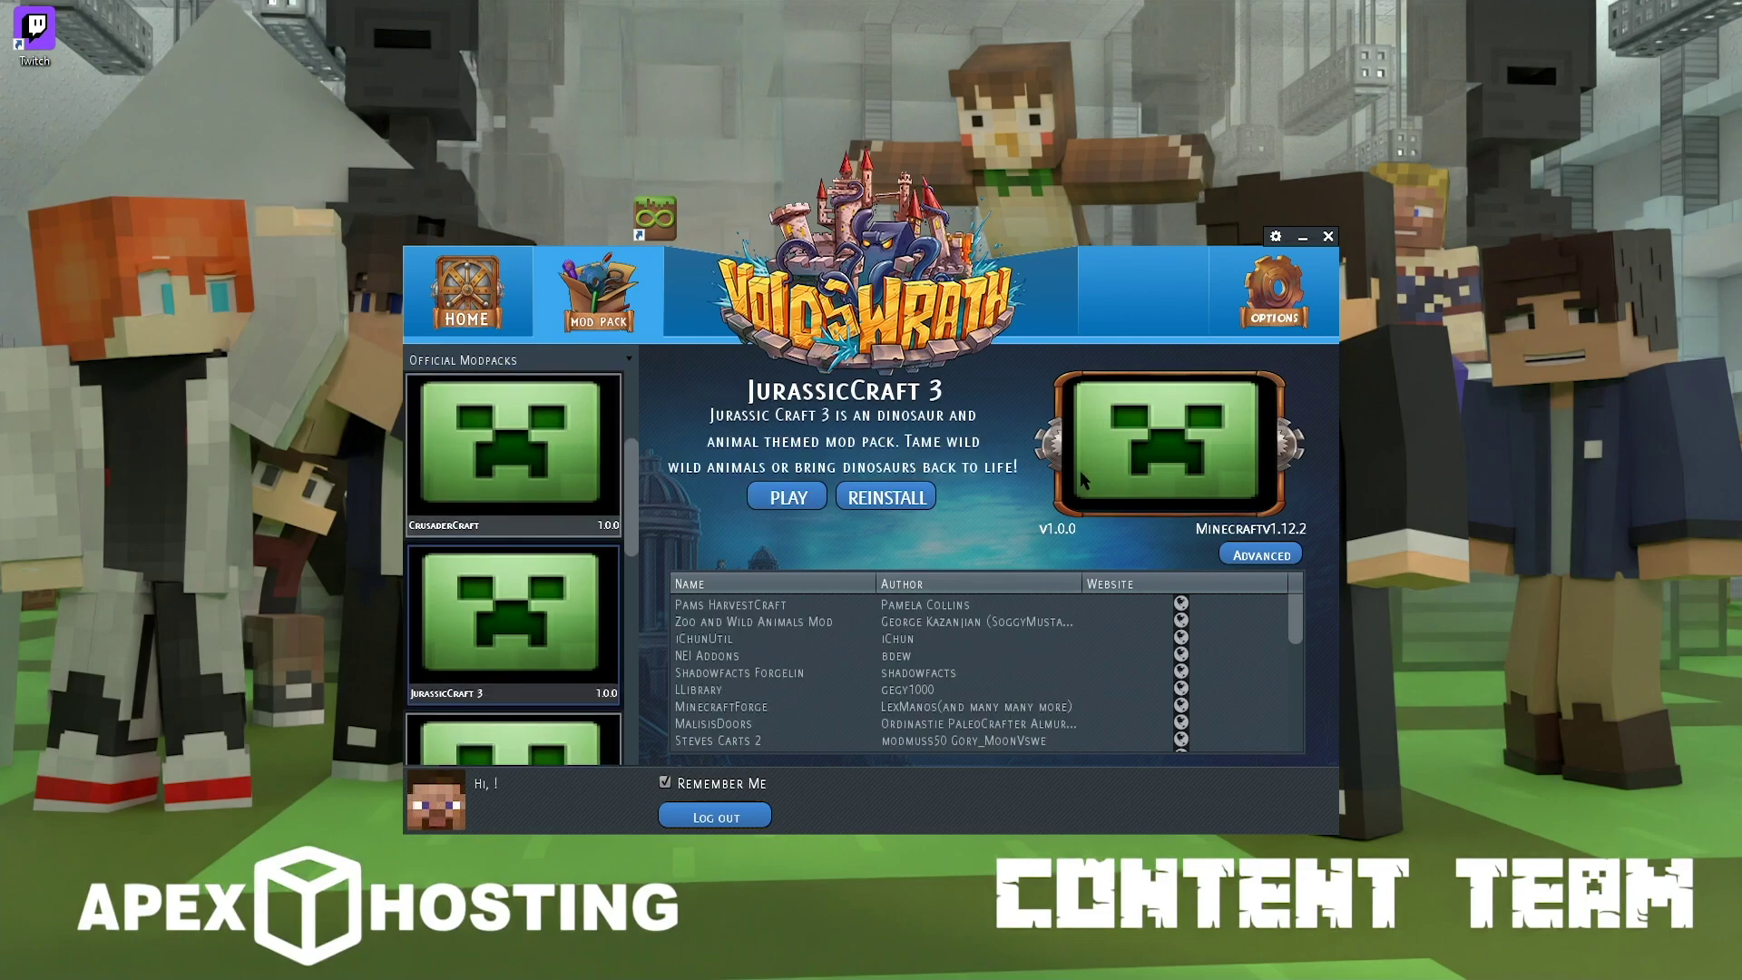
{"action": "left_click", "coordinate": [1271, 555]}
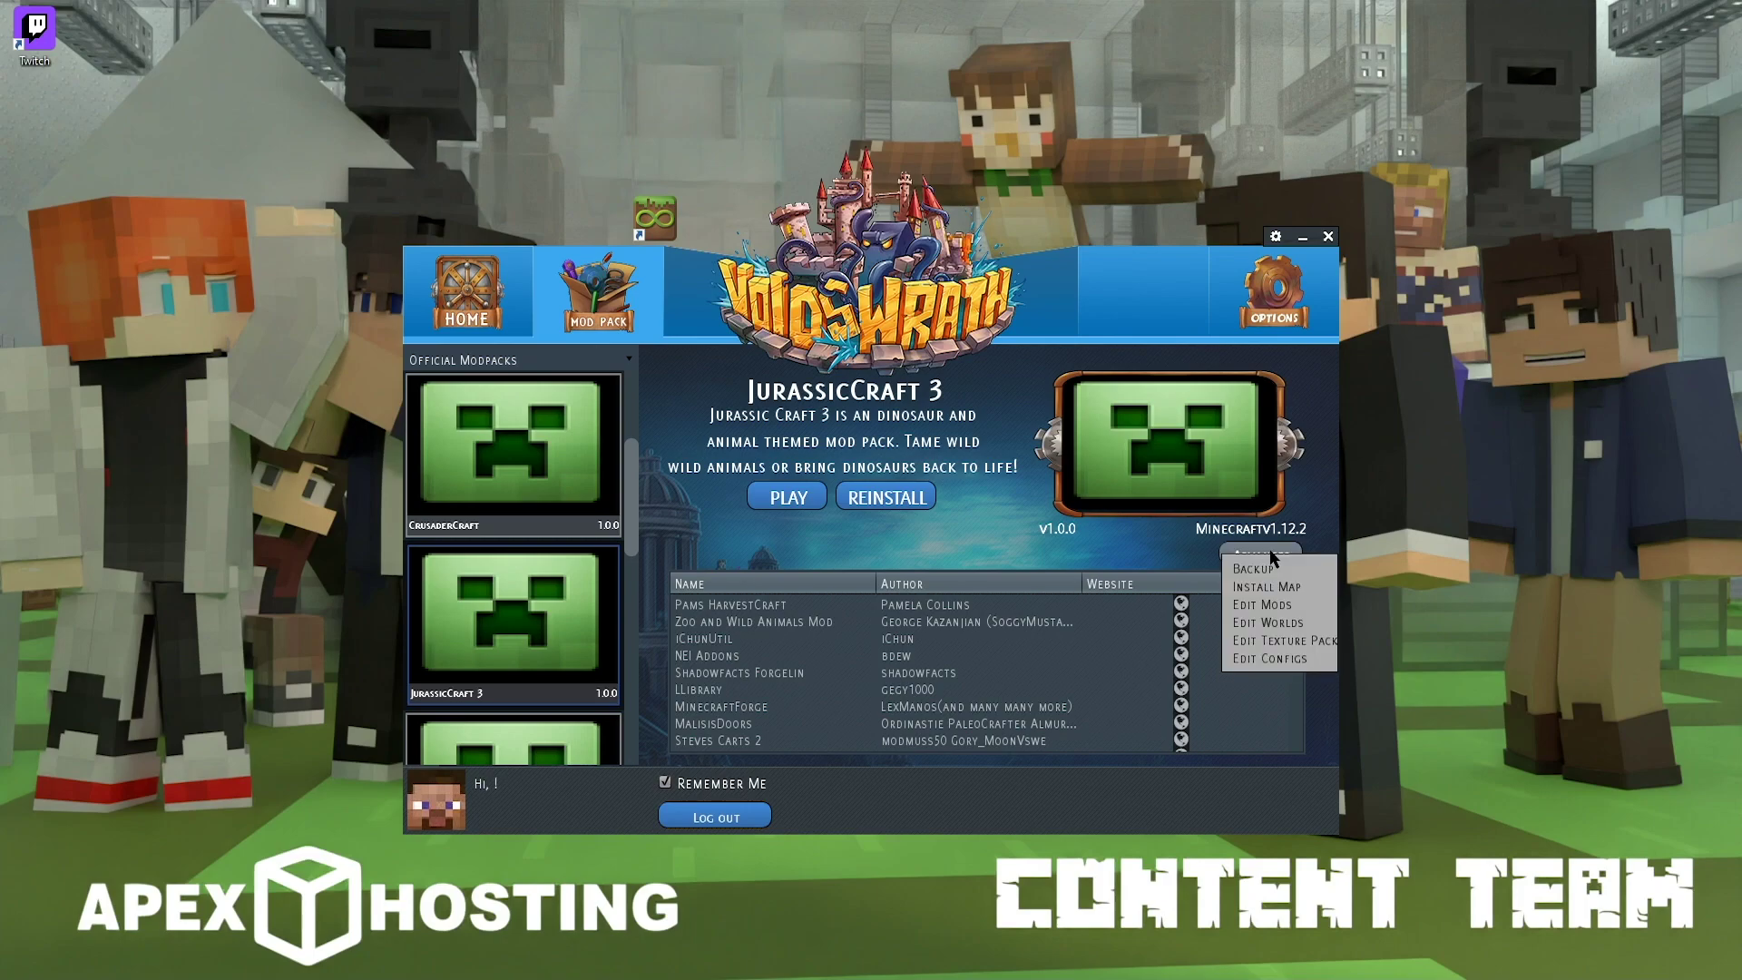
{"action": "left_click", "coordinate": [1262, 606]}
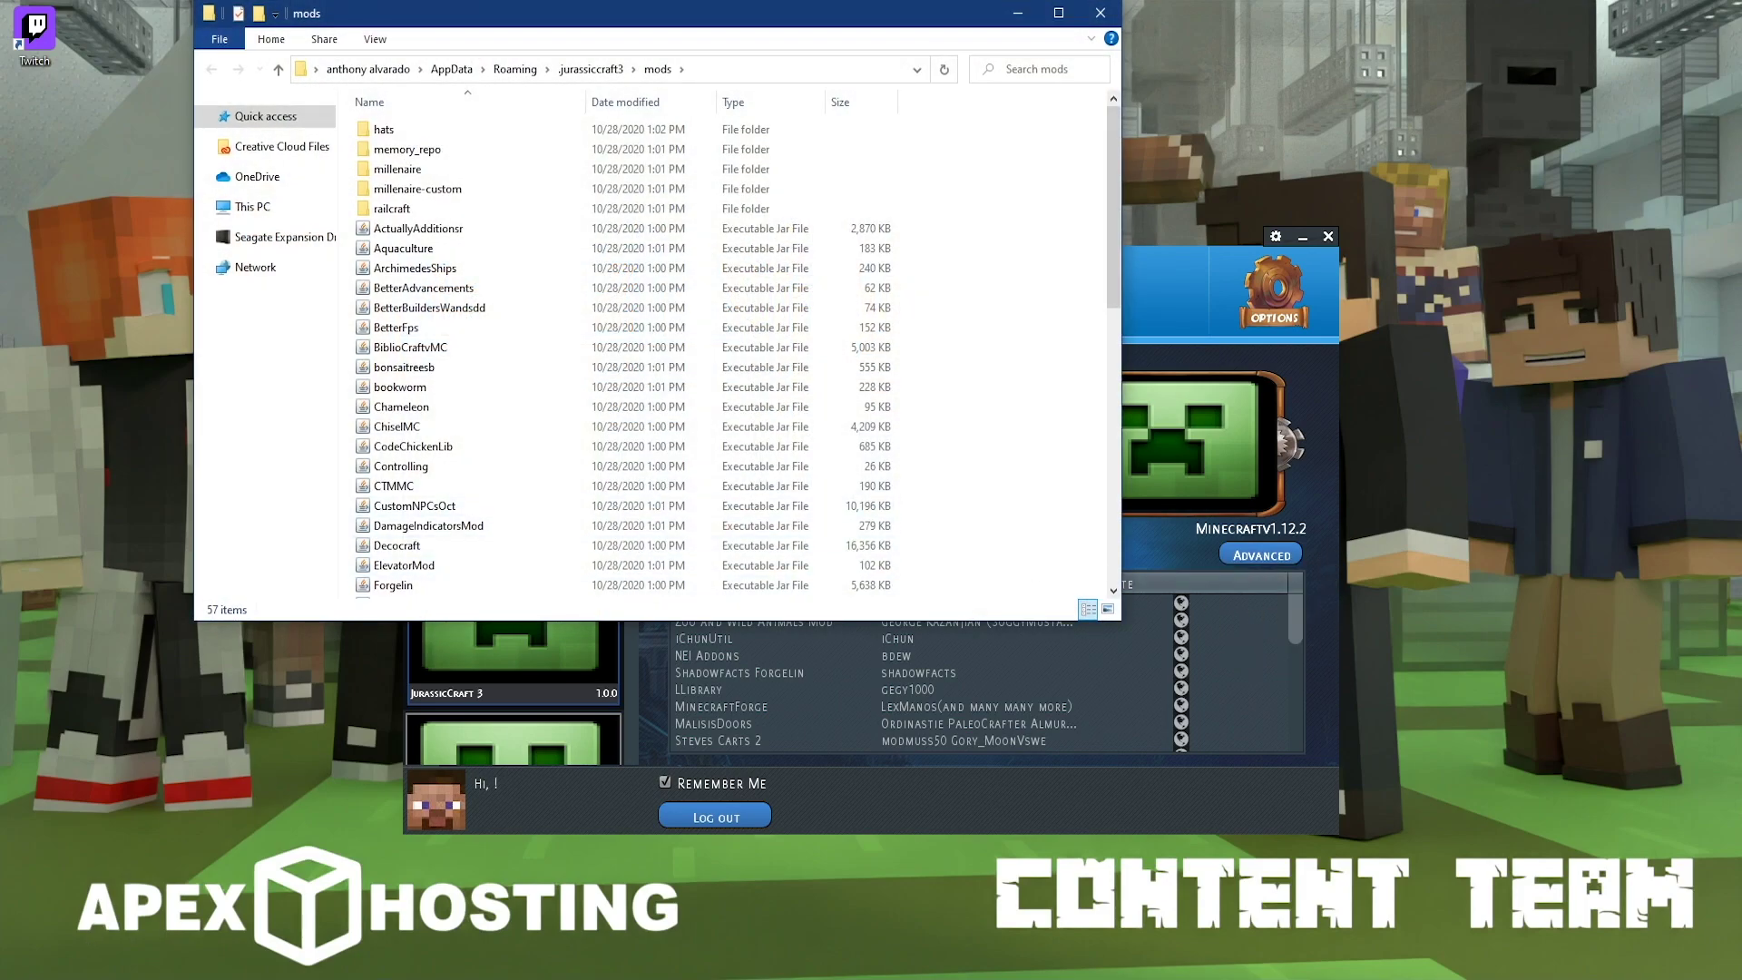
Place the optifine window beside the mods folder and drag the OptiFine jar into it
{"action": "left_click", "coordinate": [97, 890]}
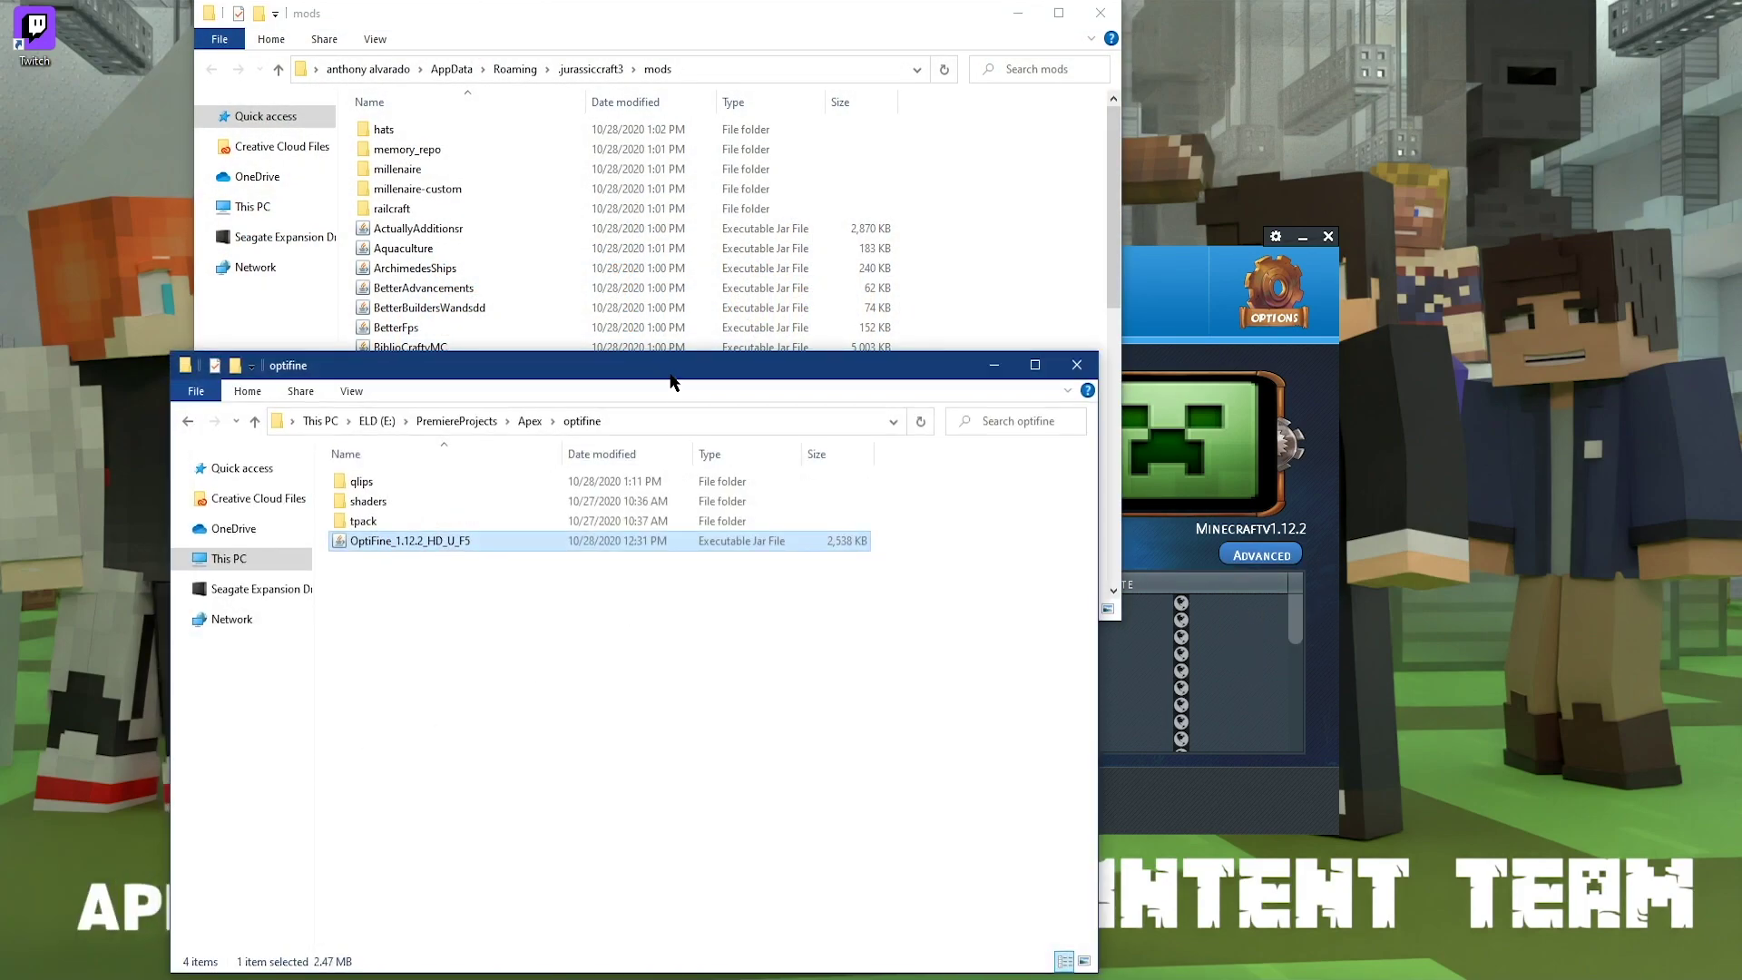
{"action": "left_click_drag", "start_coordinate": [677, 378], "coordinate": [1195, 175]}
{"action": "left_click_drag", "start_coordinate": [1018, 334], "coordinate": [953, 149]}
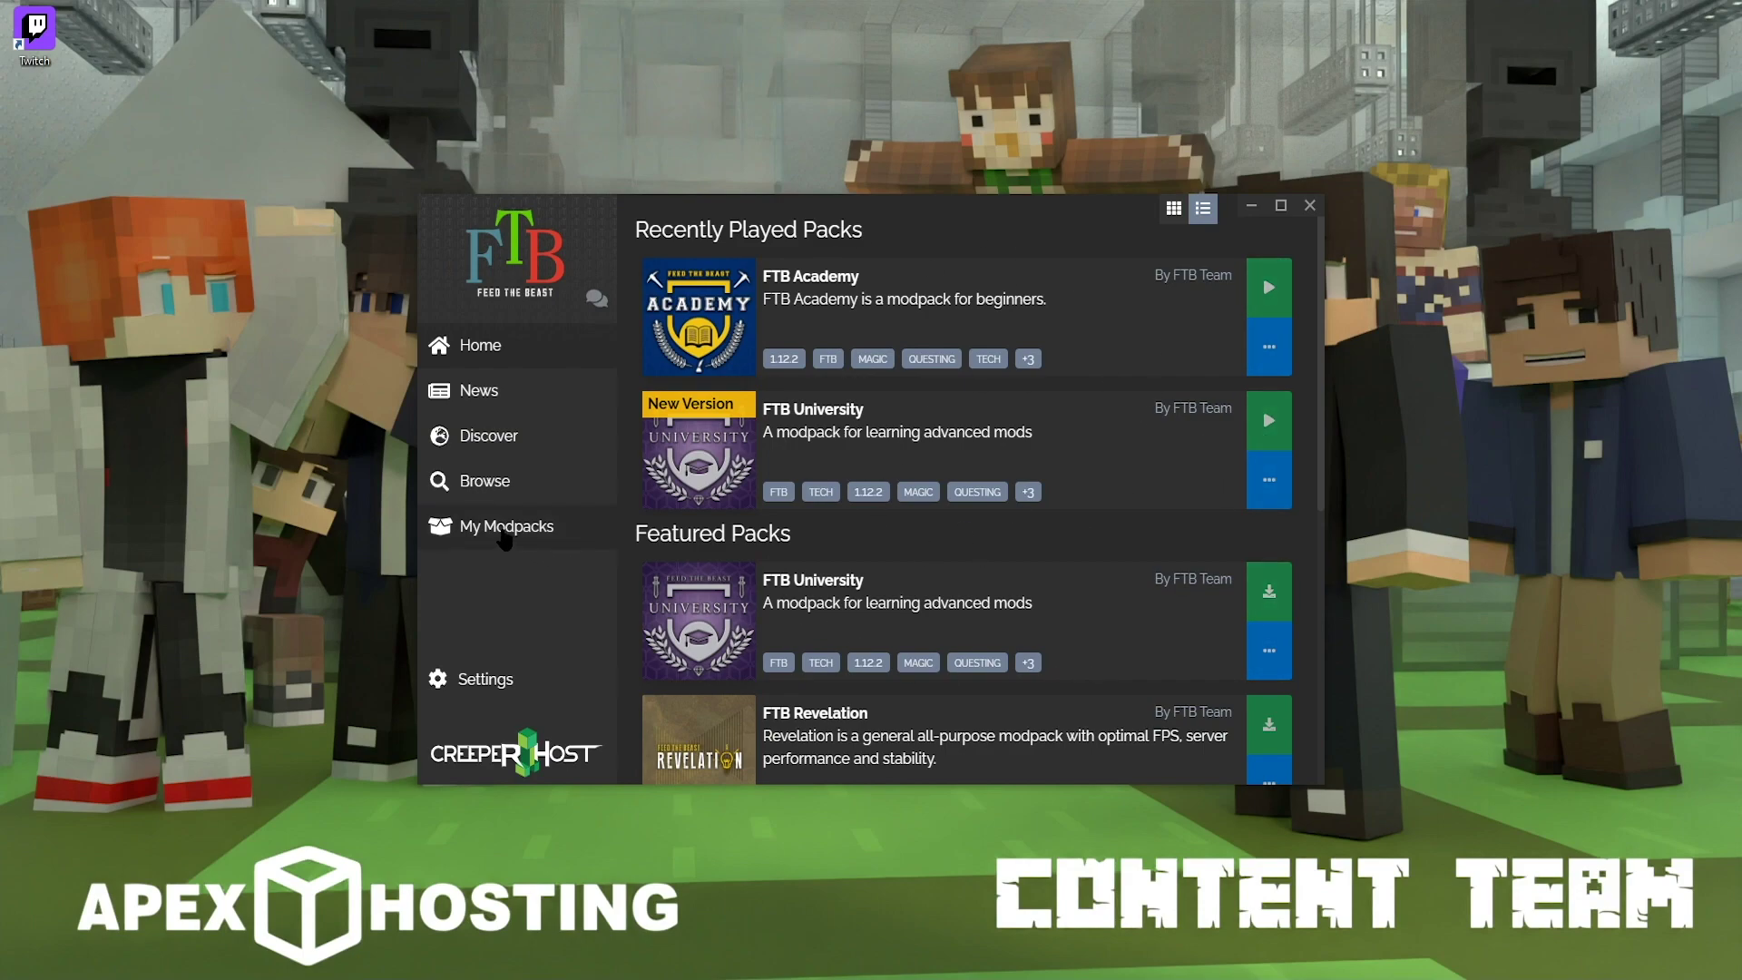
Open the FTB Academy instance folder from My Modpacks in the FTB App
{"action": "left_click", "coordinate": [504, 536]}
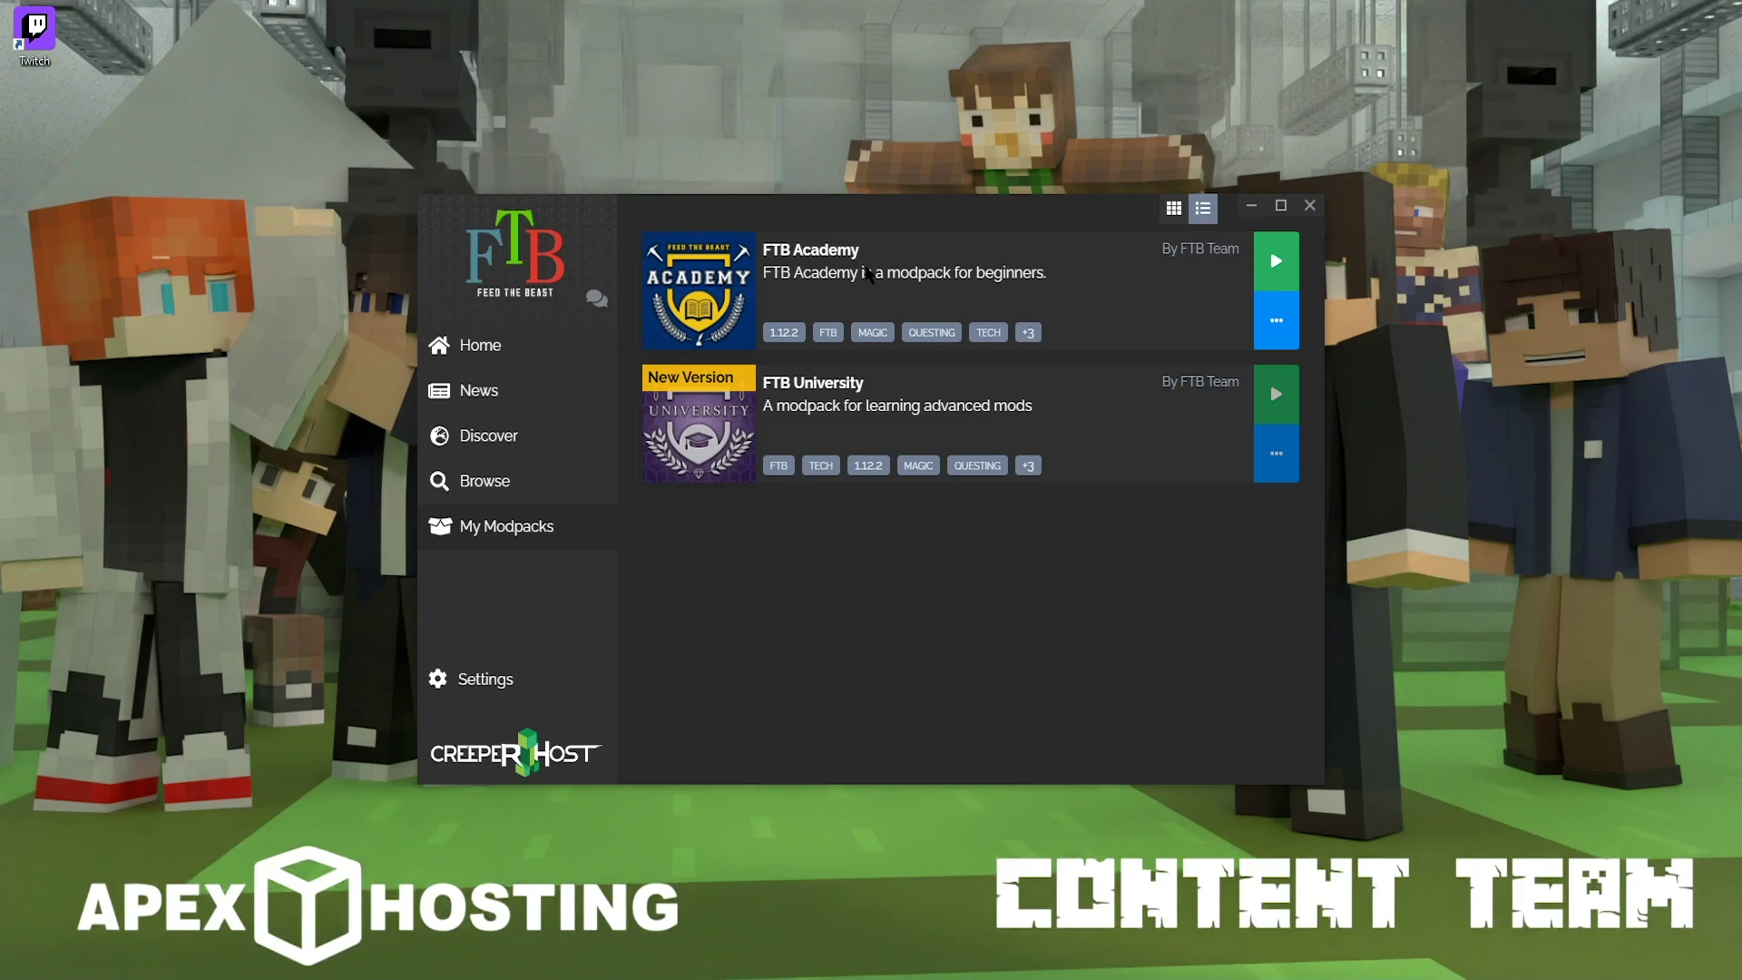
{"action": "left_click", "coordinate": [1275, 313]}
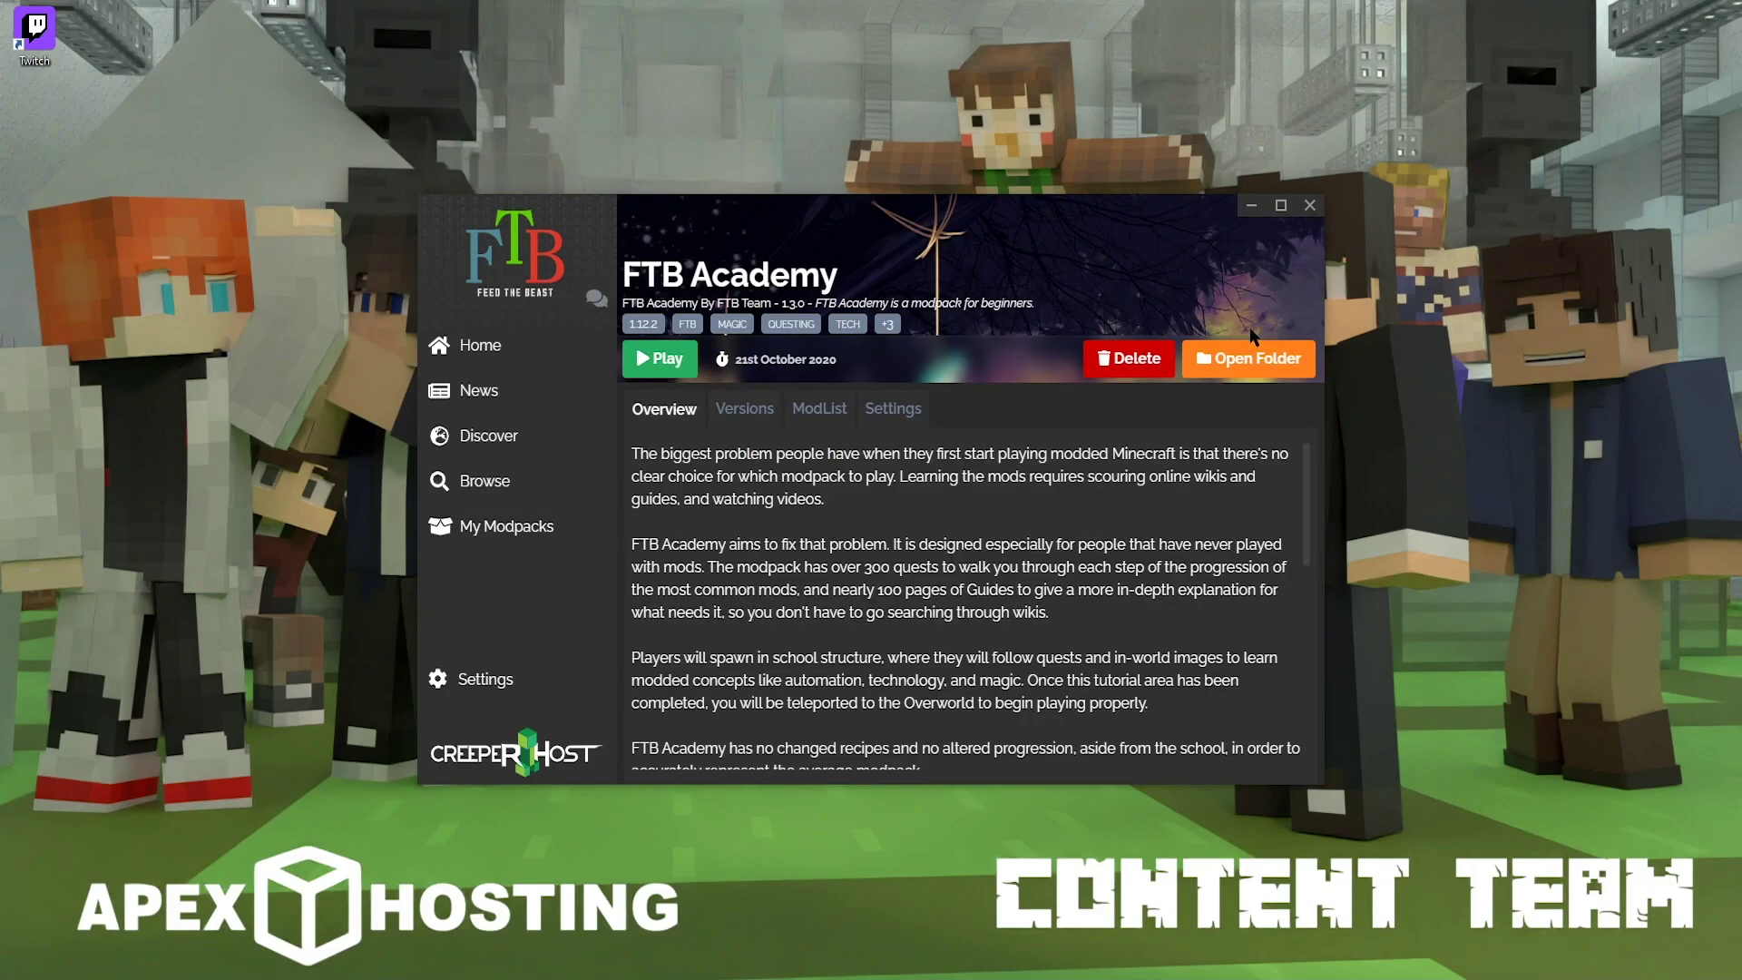
{"action": "left_click", "coordinate": [1241, 379]}
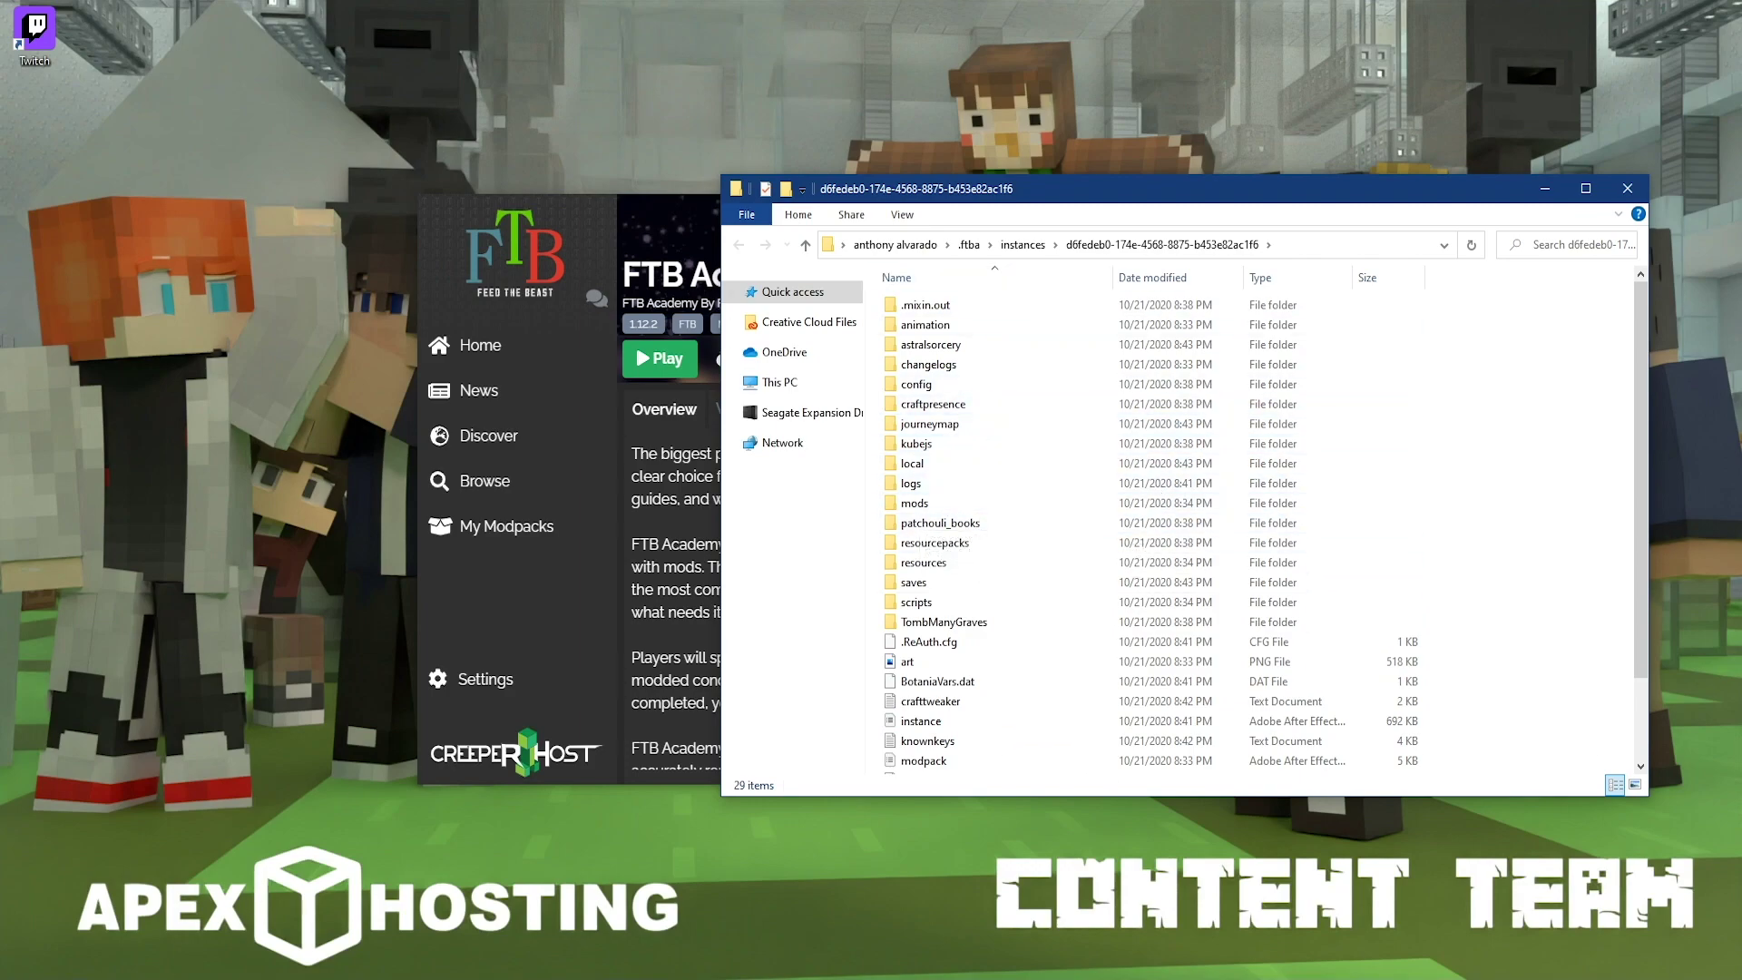
Bring the optifine folder forward and move it left, beside the FTB Academy instance folder
{"action": "mouse_move", "coordinate": [143, 901]}
{"action": "left_click", "coordinate": [107, 935]}
{"action": "left_click_drag", "start_coordinate": [1040, 174], "coordinate": [293, 216]}
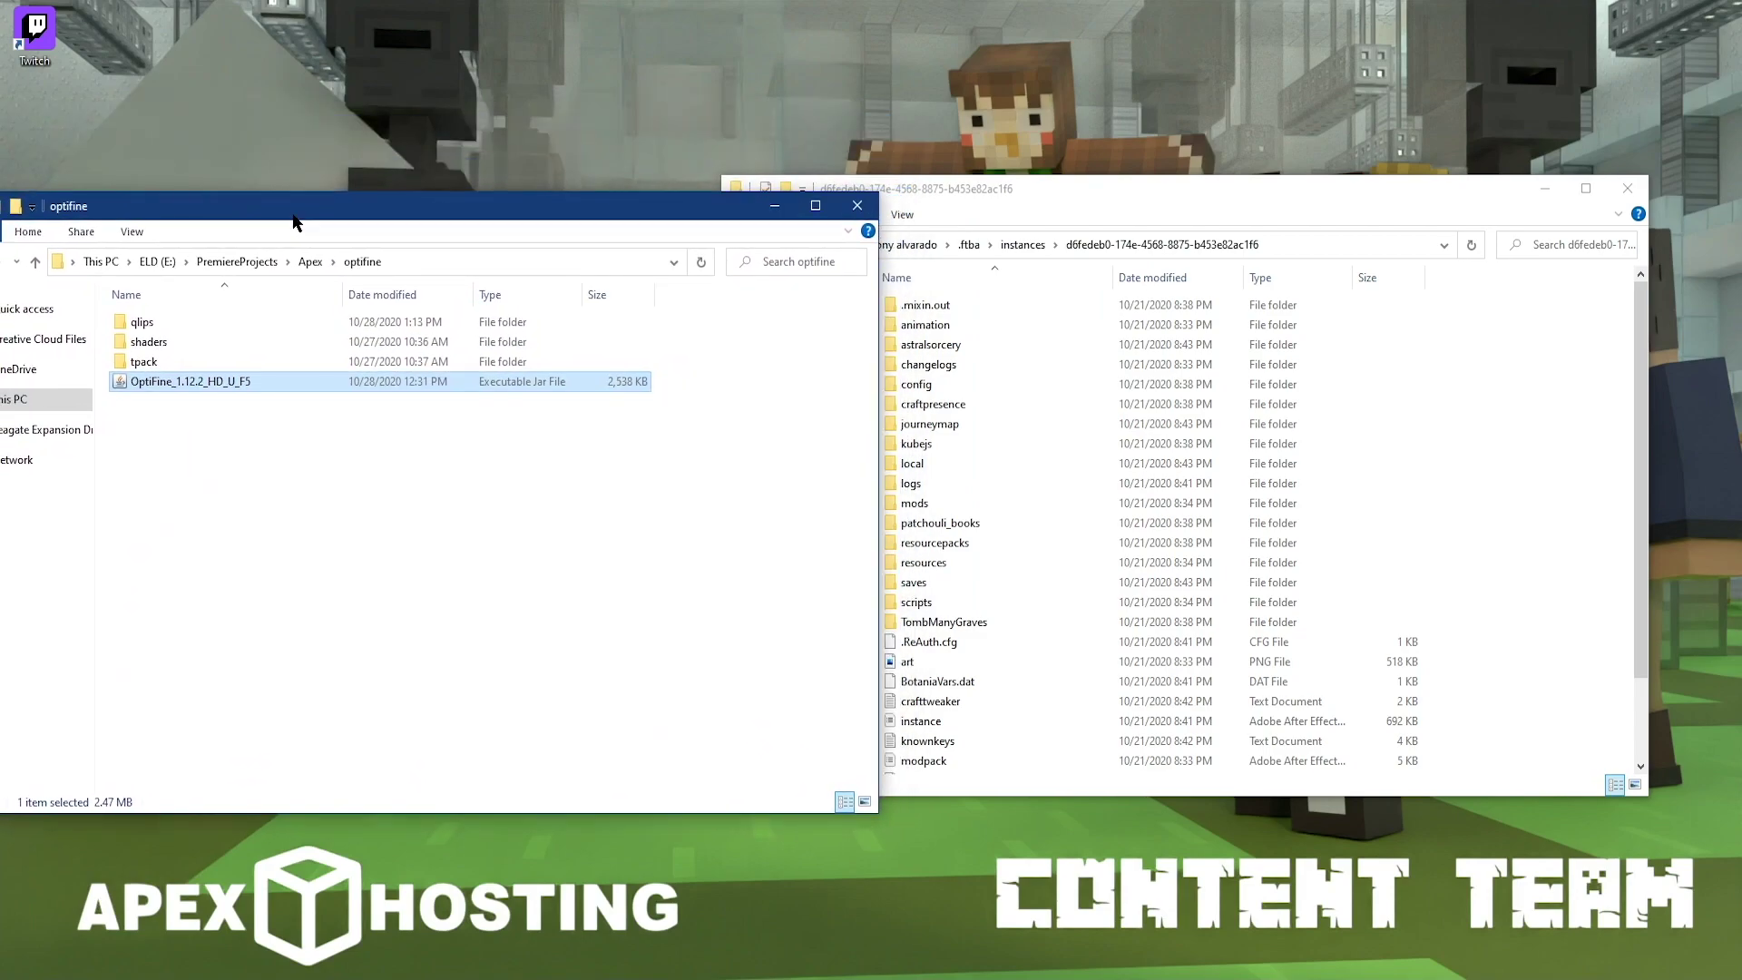